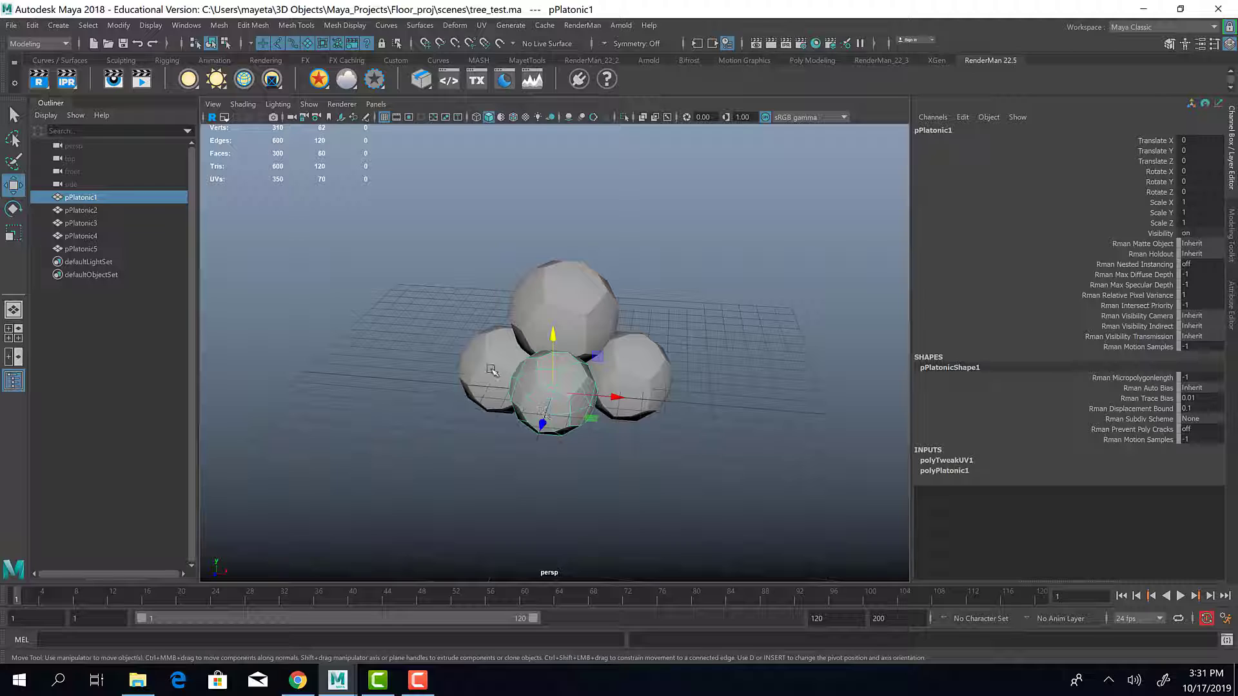
Select the largest sphere at the top of the pile and activate the Select tool
click(491, 370)
click(664, 388)
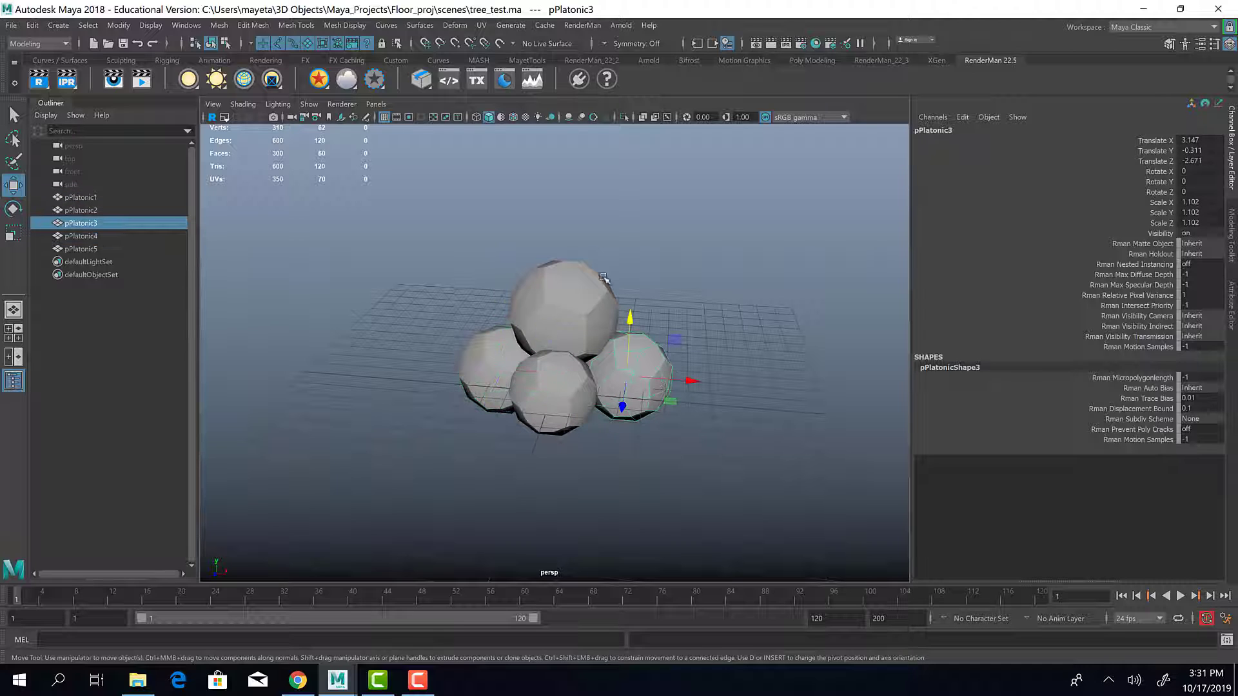
click(552, 276)
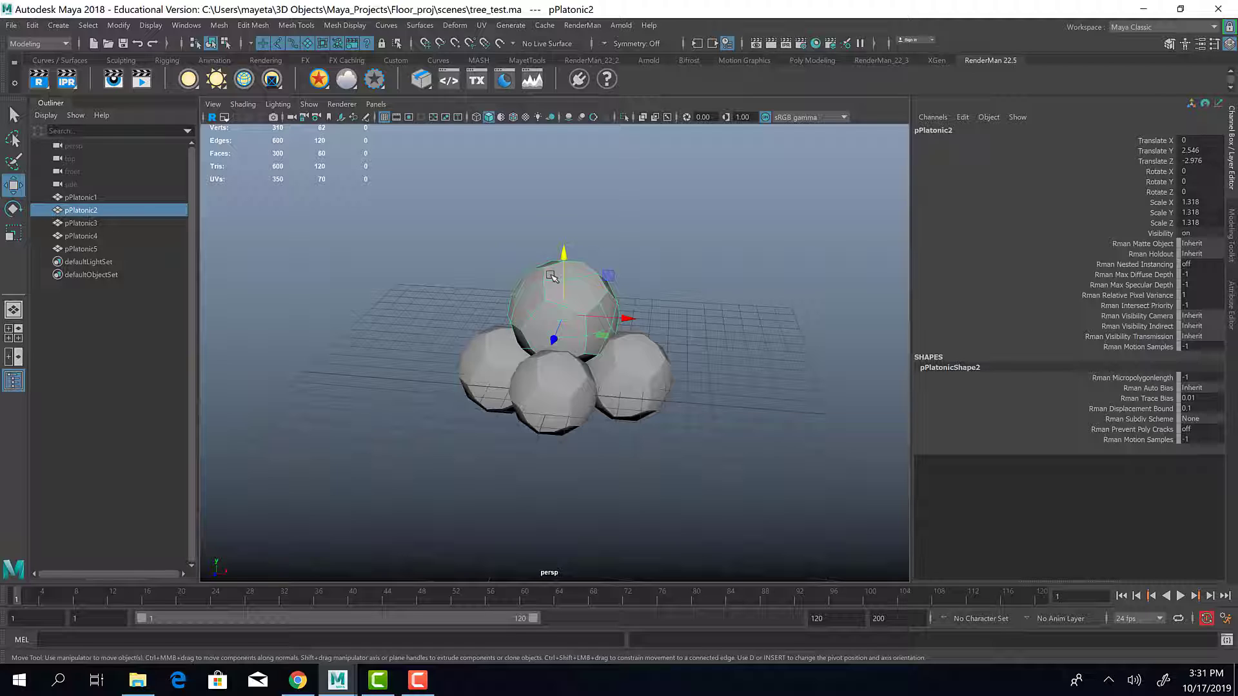
key(q)
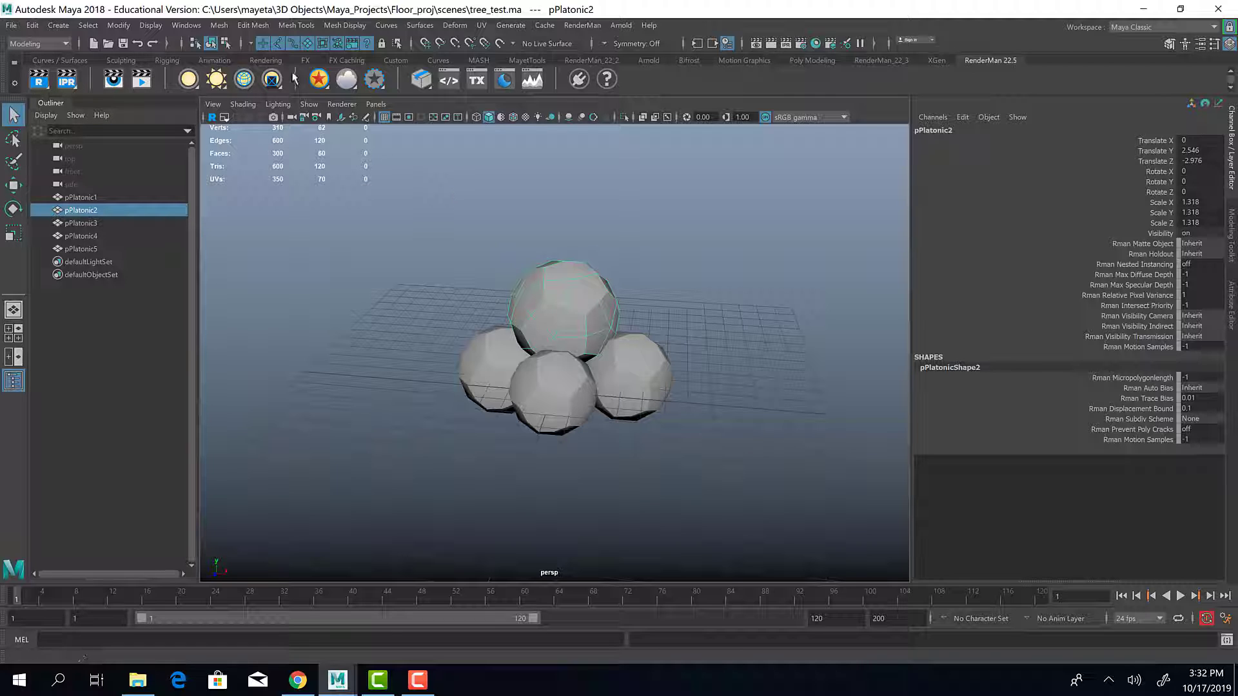
Open the Content Browser, expand the Paint Effects examples and collapse the Modeling folder
click(185, 26)
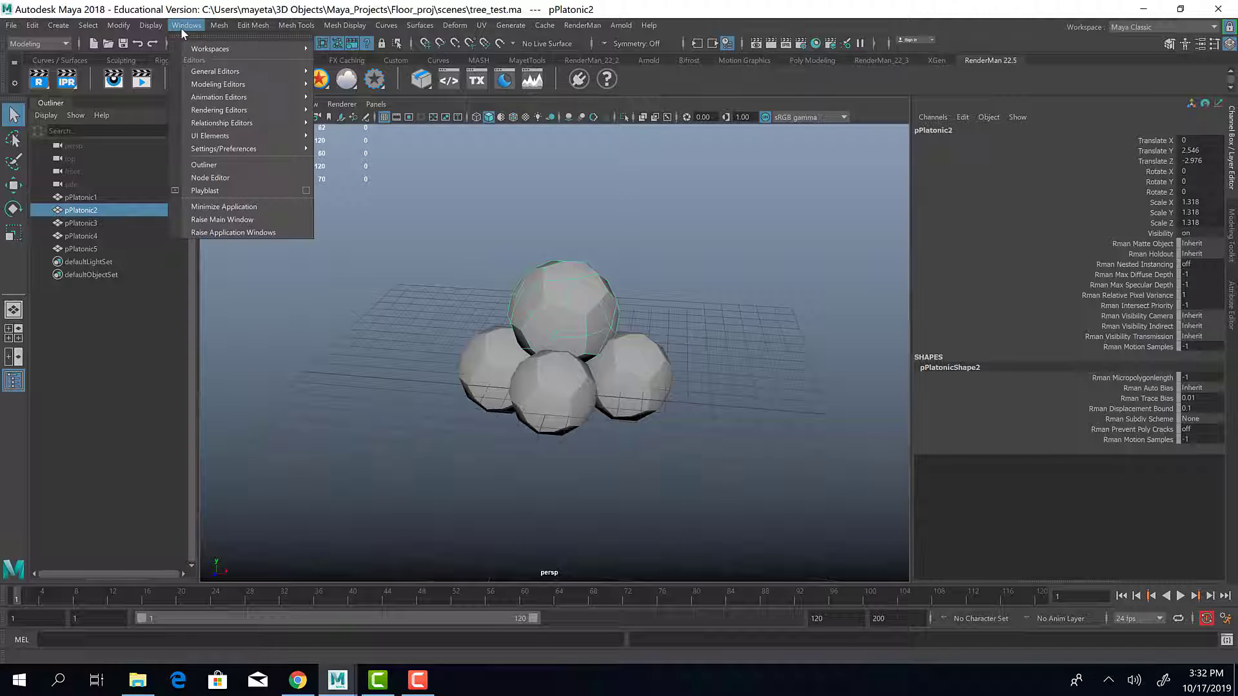
mouse_move(202, 72)
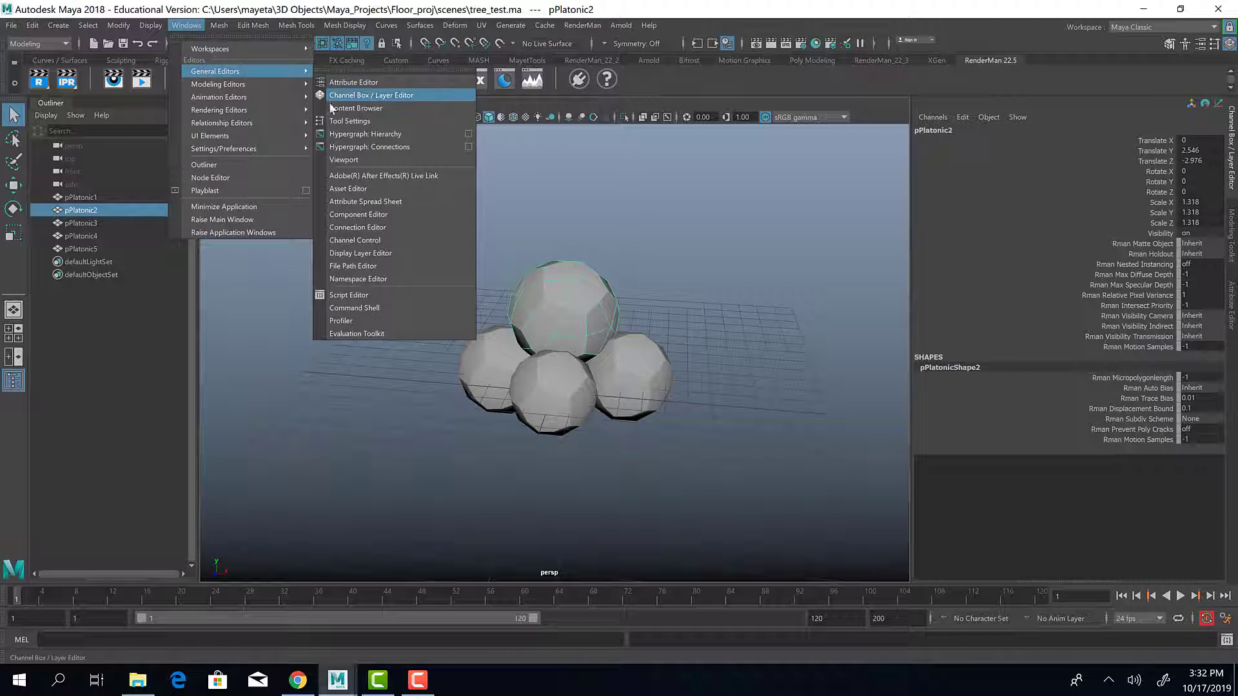
click(356, 108)
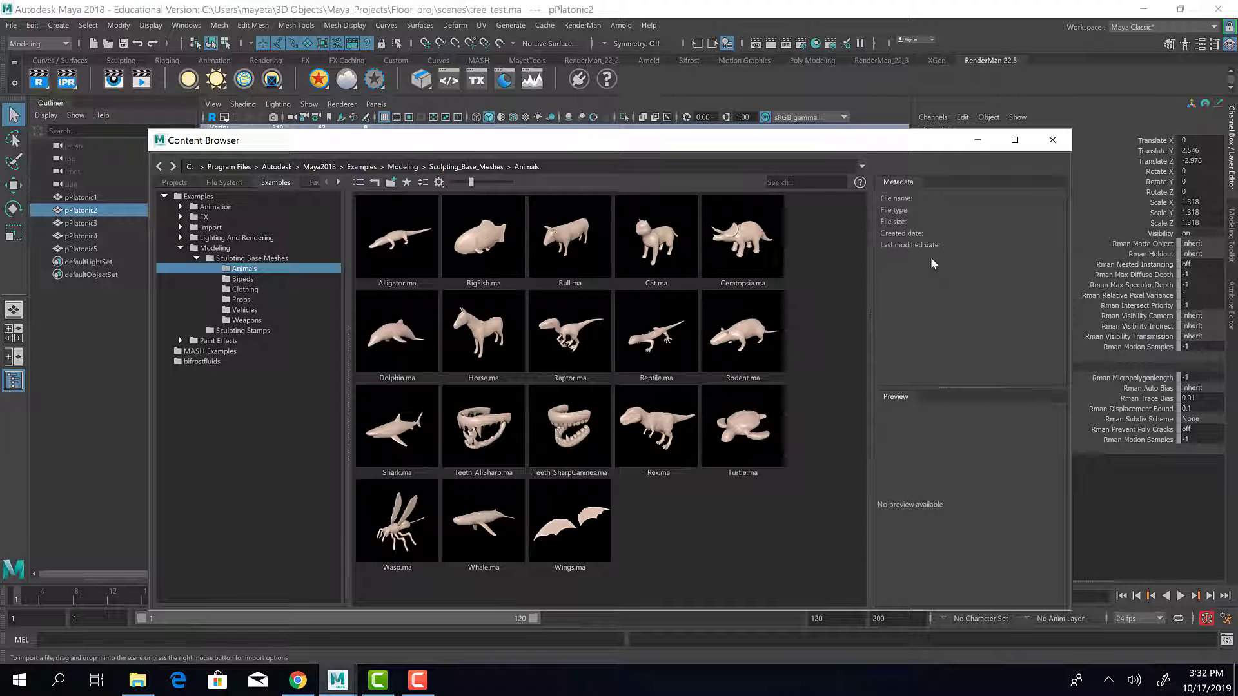
double_click(218, 341)
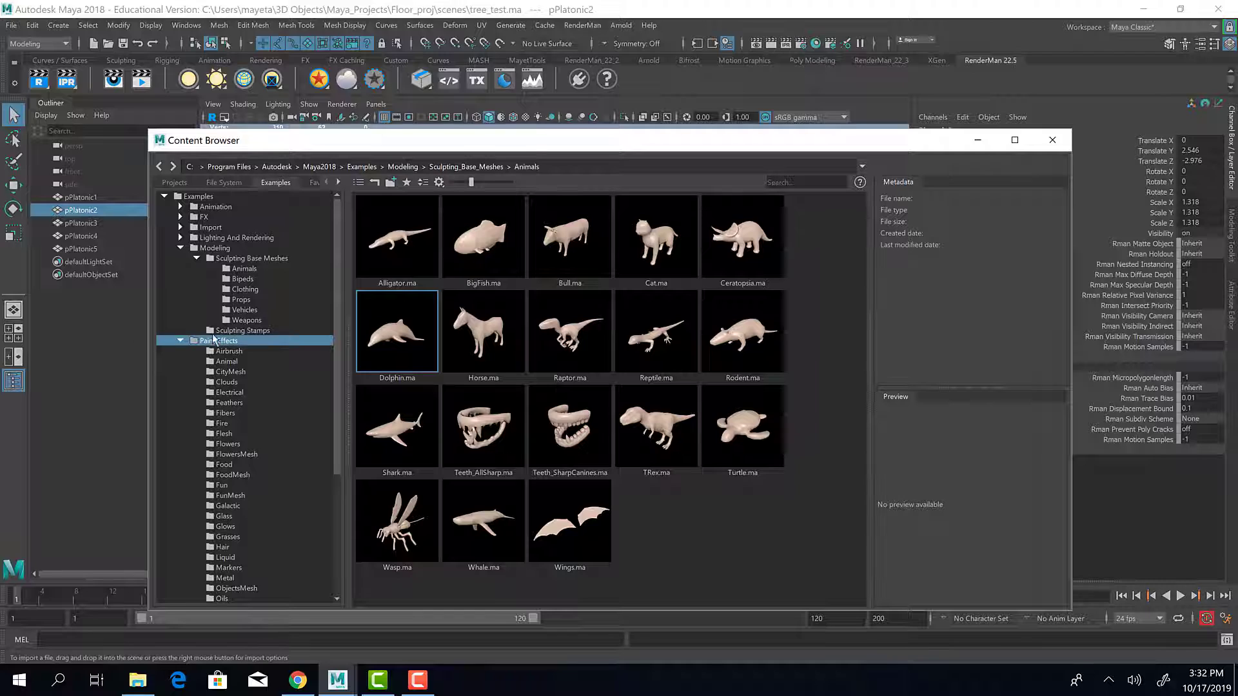
click(180, 248)
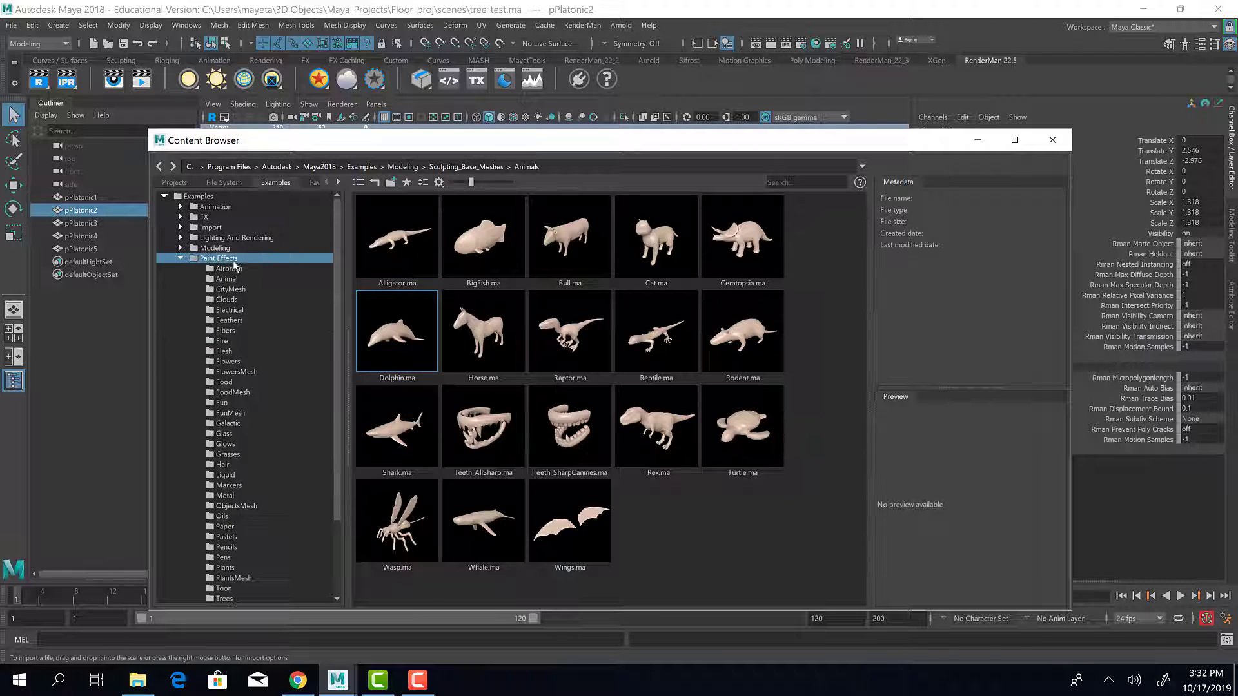
scroll(230, 560, down, 2)
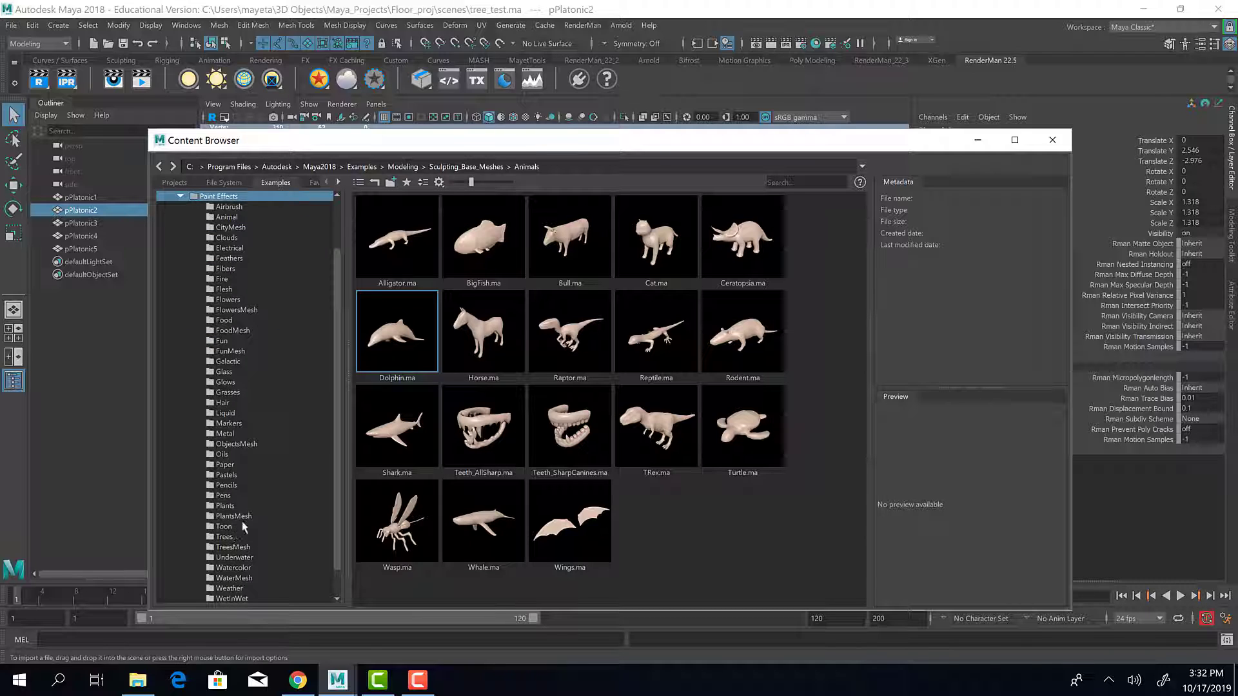
Look through the Paint Effects Plants brushes, and open the PlantsMesh folder to view its brushes
click(278, 507)
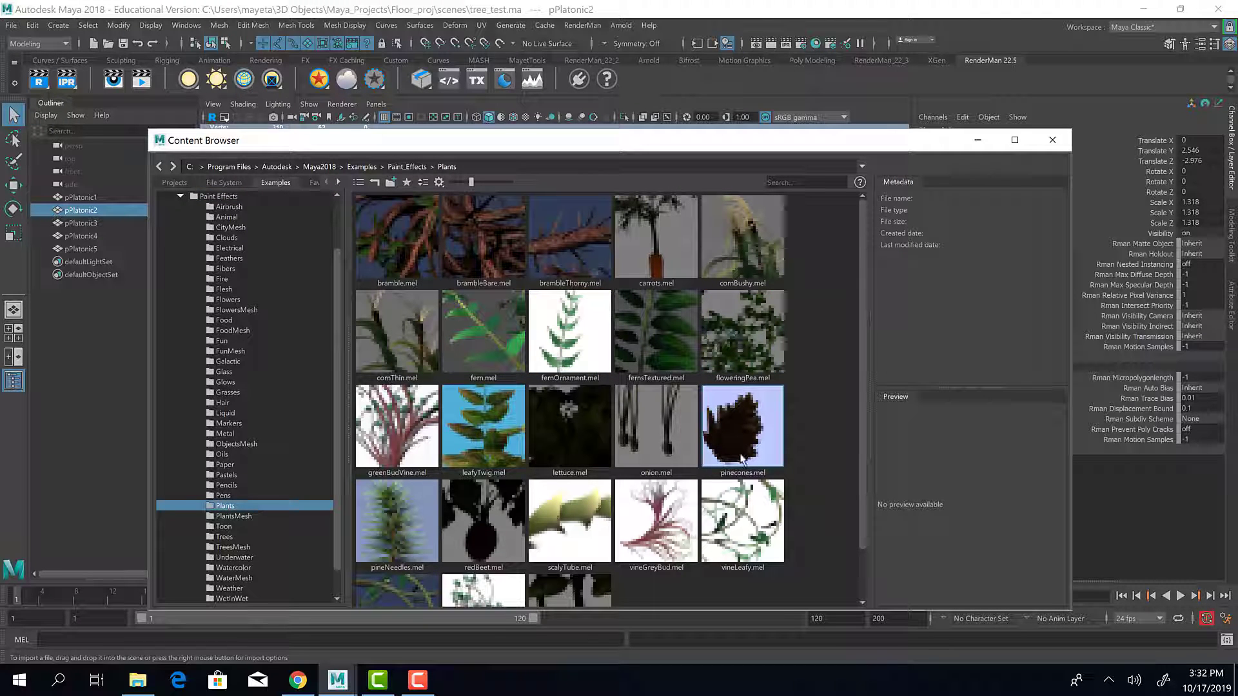
scroll(776, 484, down, 1)
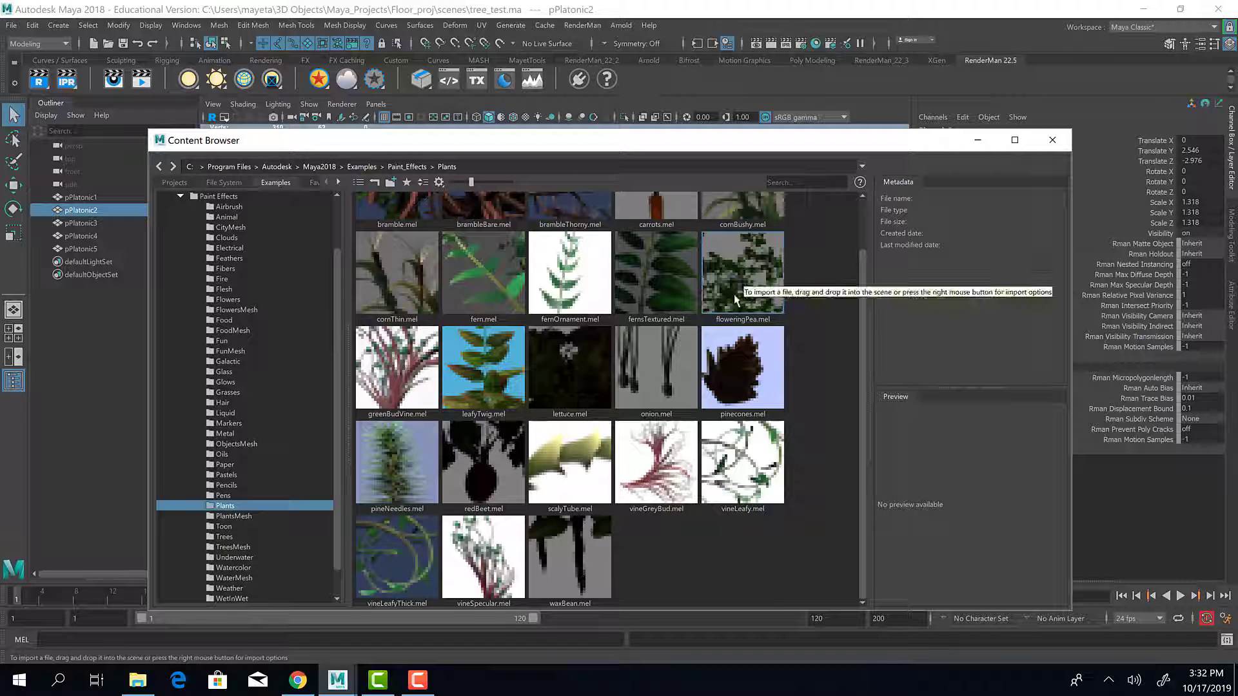
scroll(676, 346, up, 1)
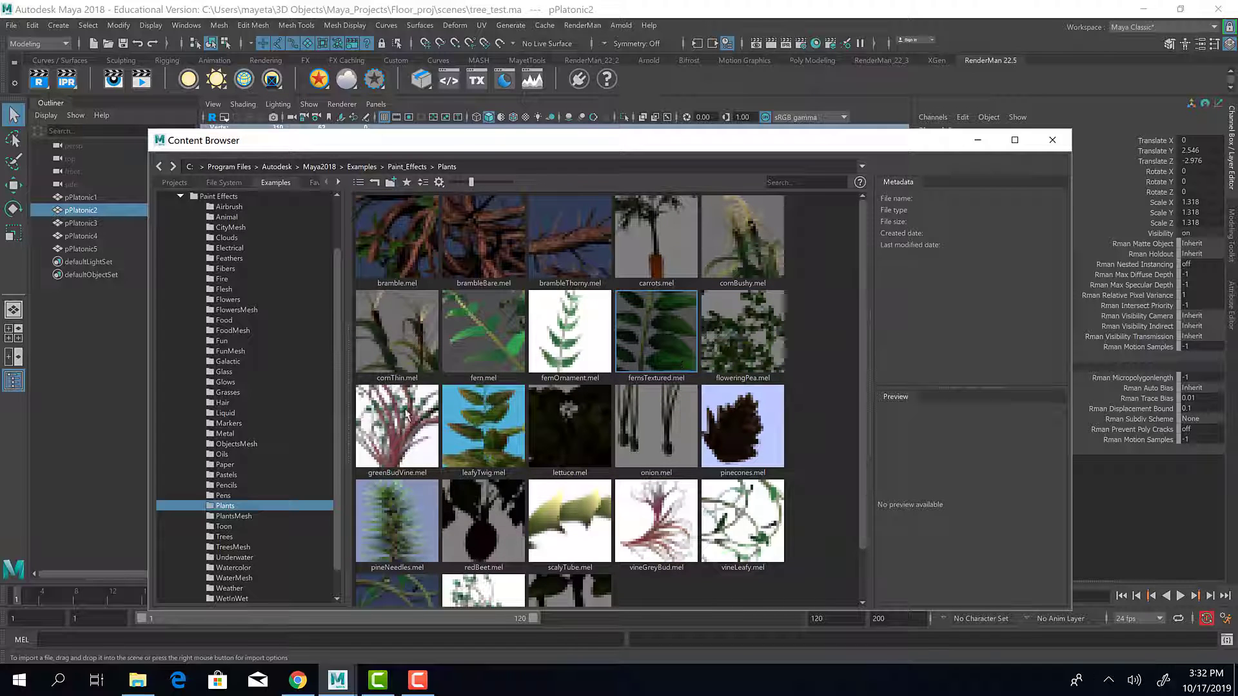
click(234, 516)
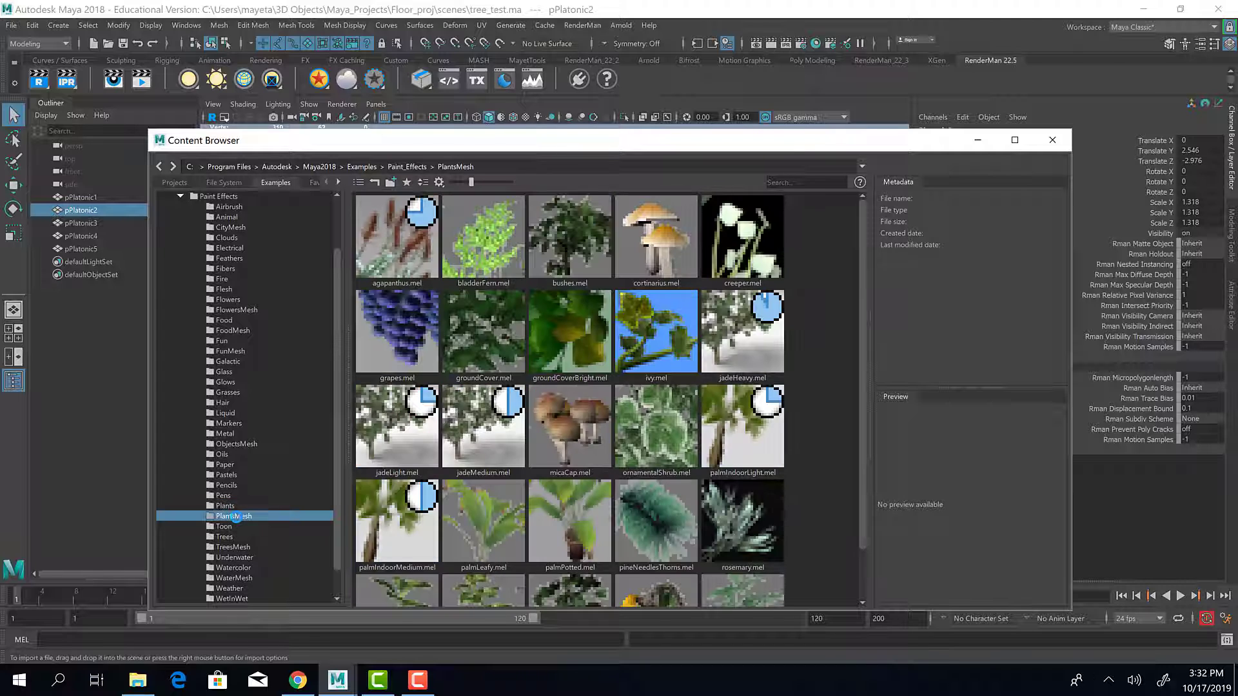
scroll(653, 379, down, 1)
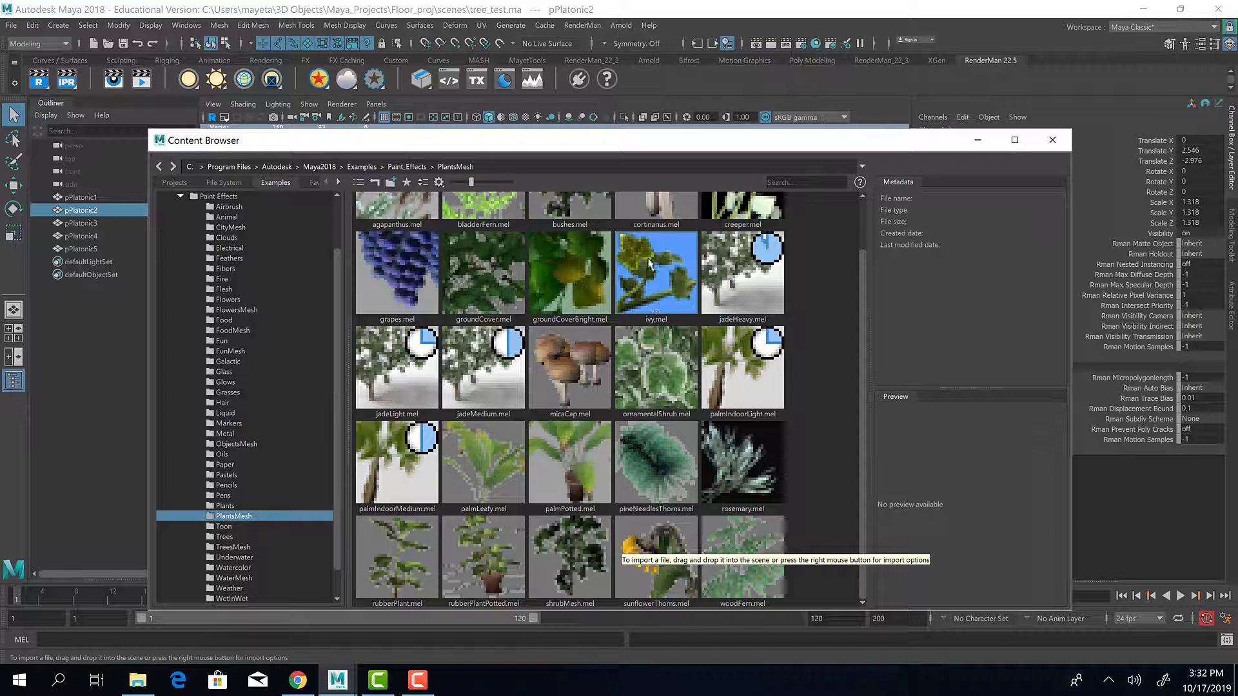
Move the Content Browser clear of the spheres and select the large top sphere, viewed from above
drag(600, 140, 583, 438)
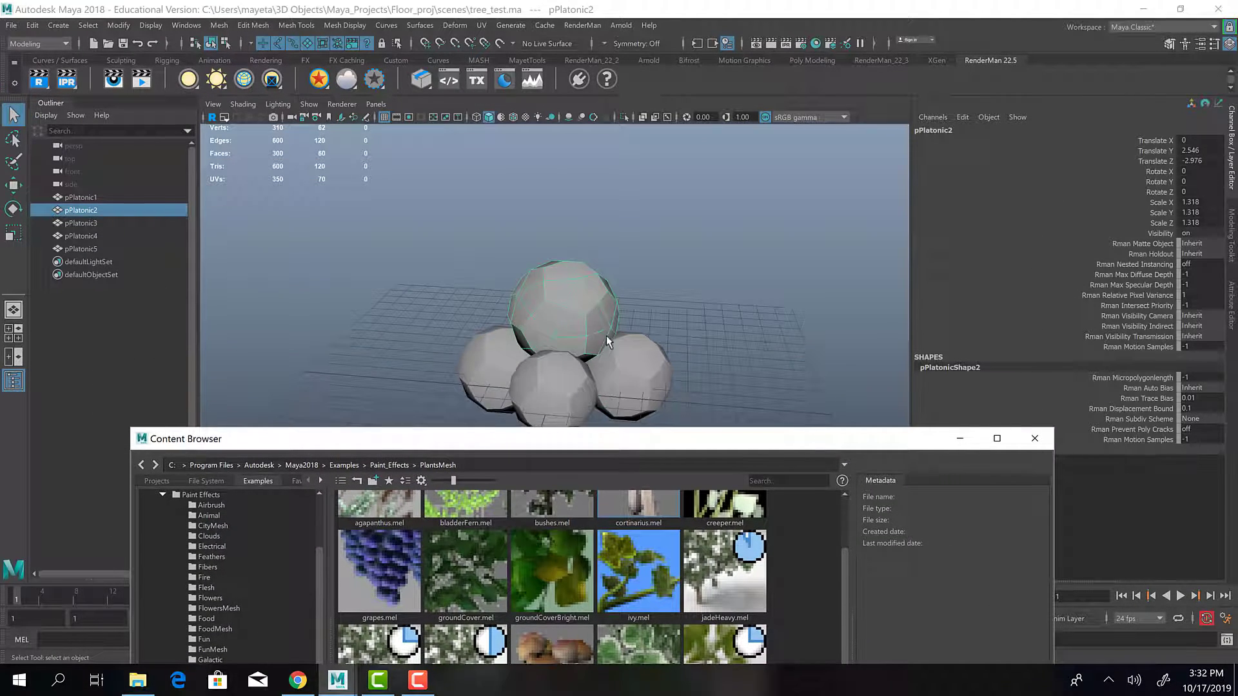
click(570, 310)
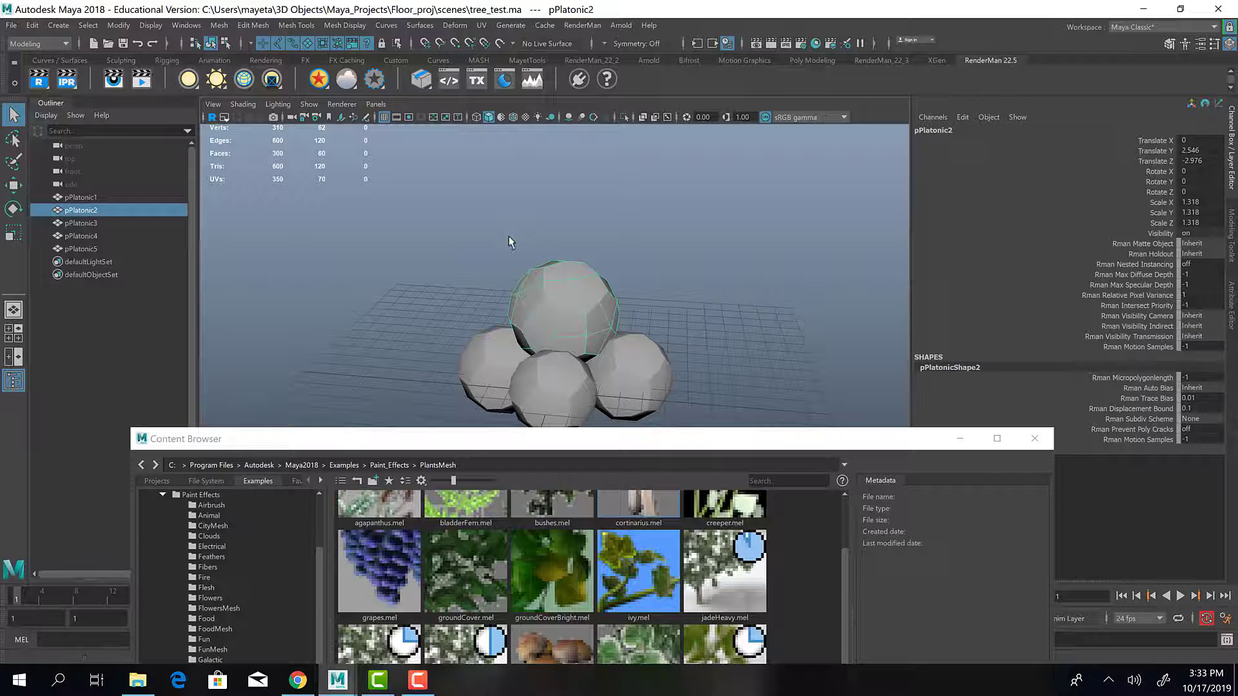
alt+drag(513, 242, 562, 318)
alt+middle_drag(562, 318, 523, 290)
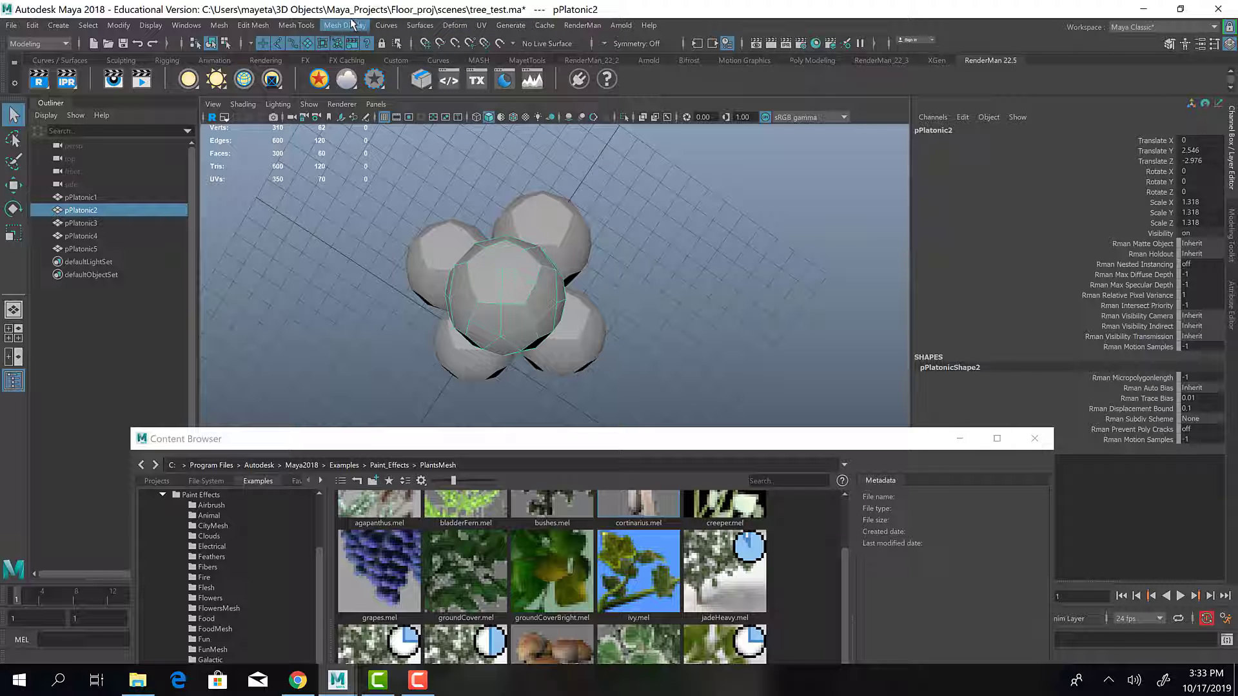
Detach the Generate menu as a floating window and place it over the Channel Box
click(512, 27)
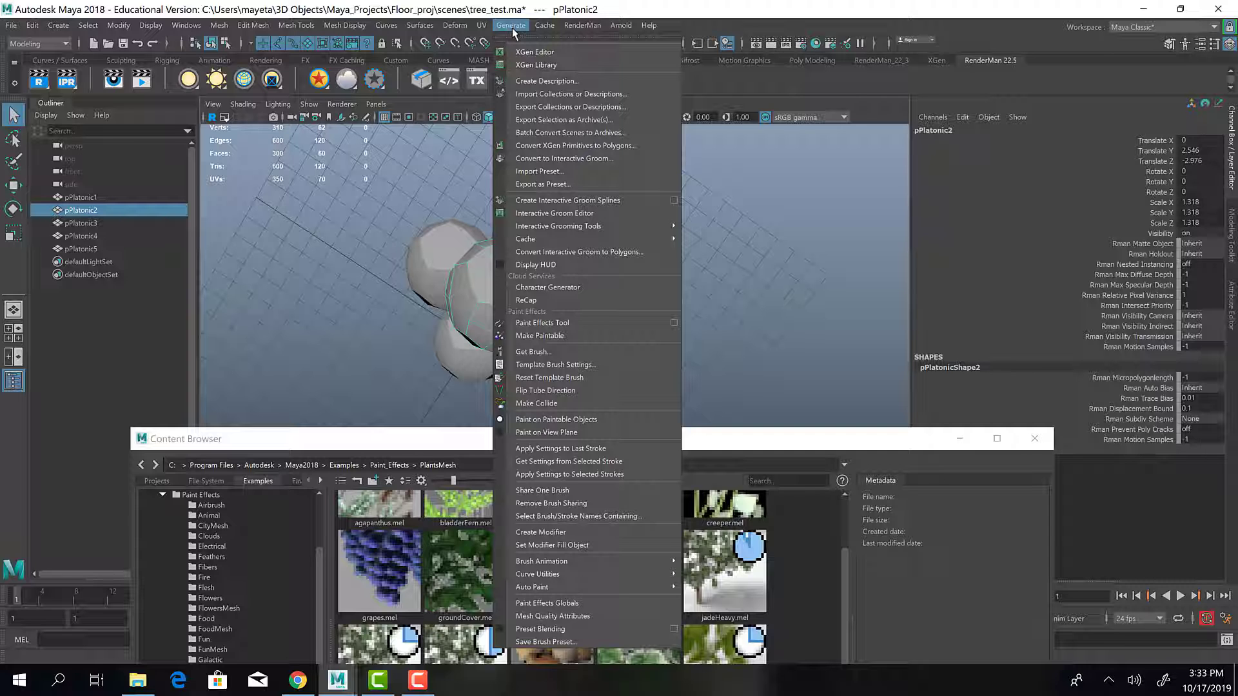
mouse_move(88, 26)
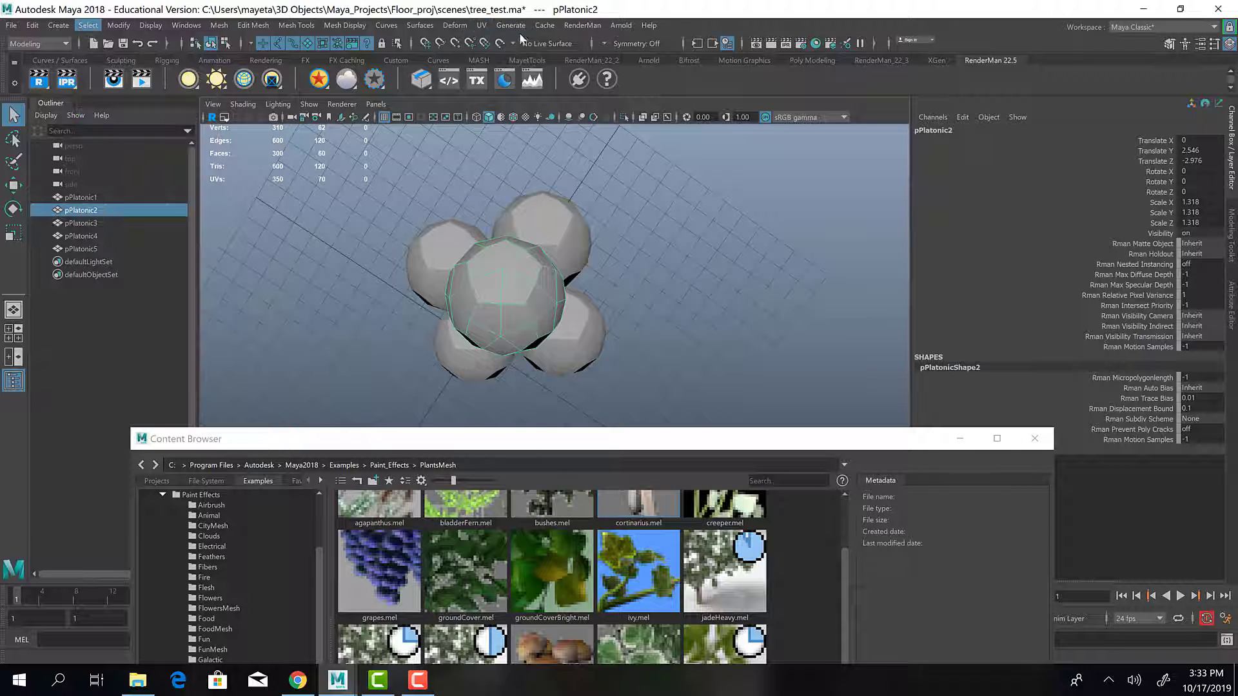
click(519, 27)
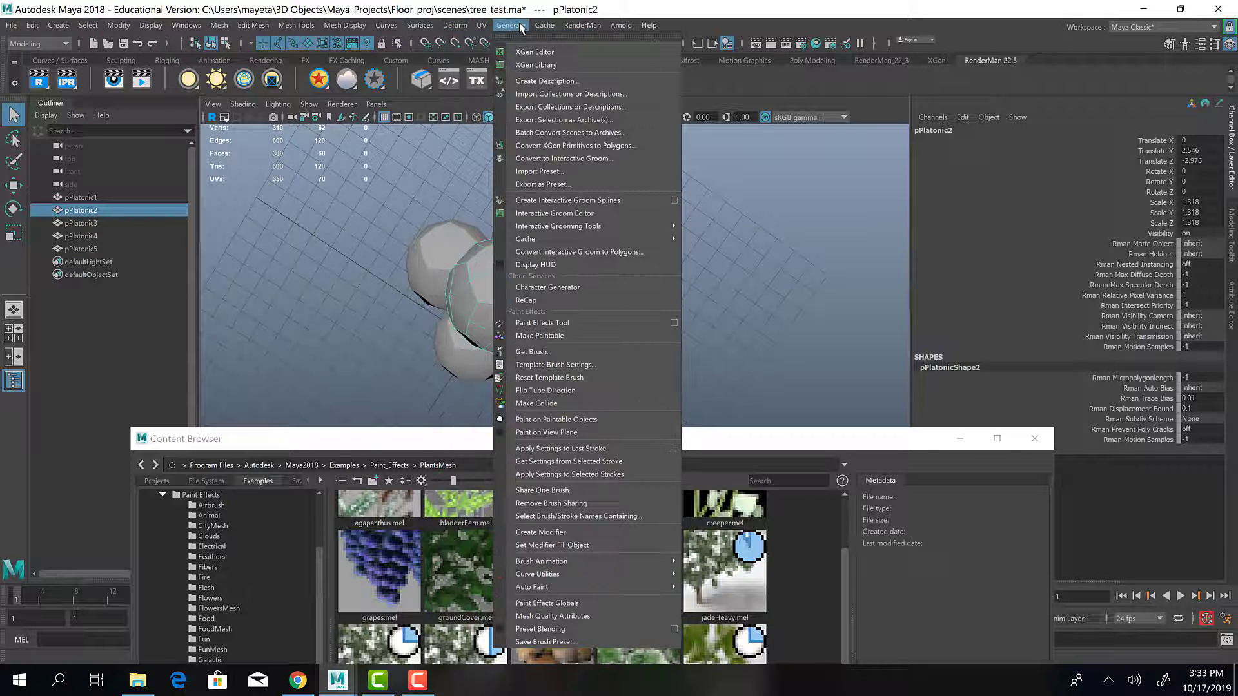
click(563, 36)
drag(563, 36, 960, 44)
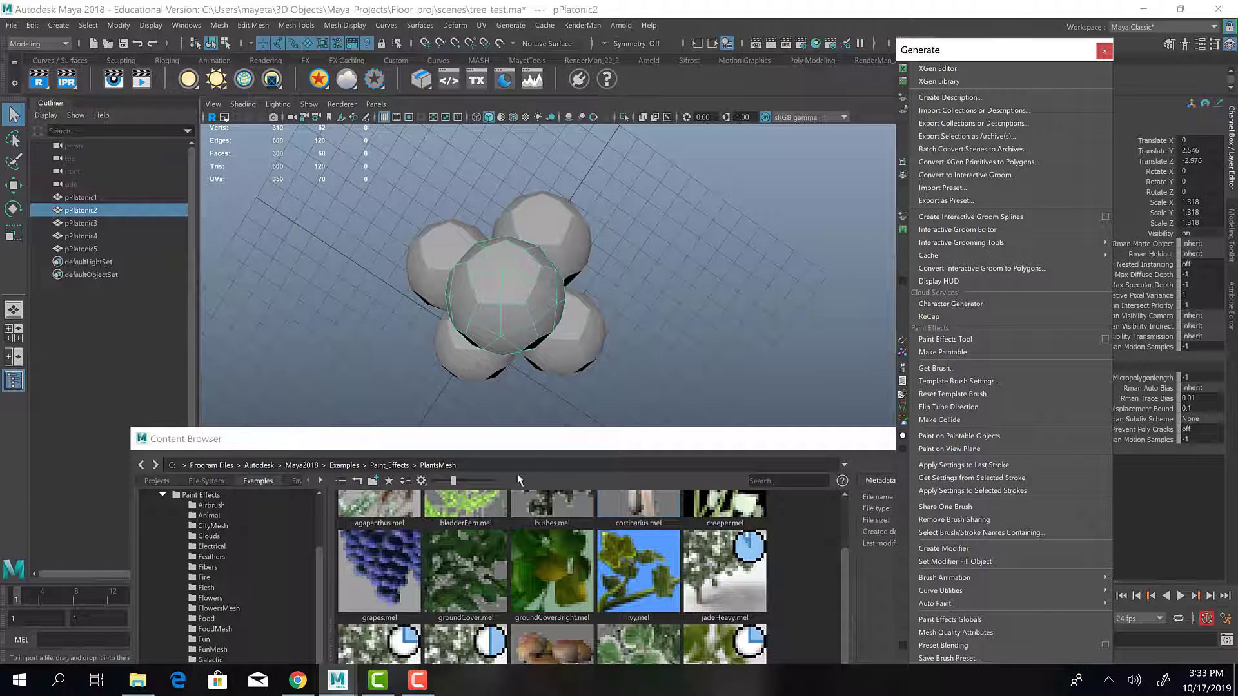
Try painting a stroke with the shrubMesh brush on the top sphere, and undo it
drag(530, 447, 630, 149)
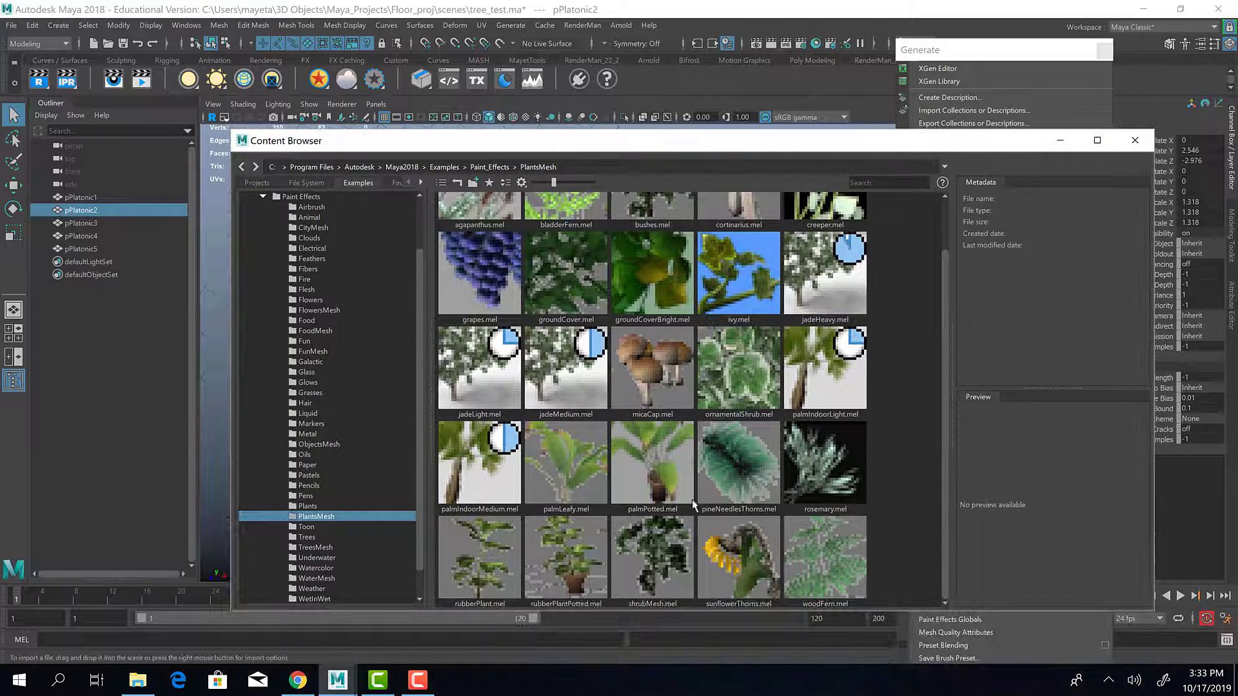
click(658, 567)
drag(750, 136, 551, 491)
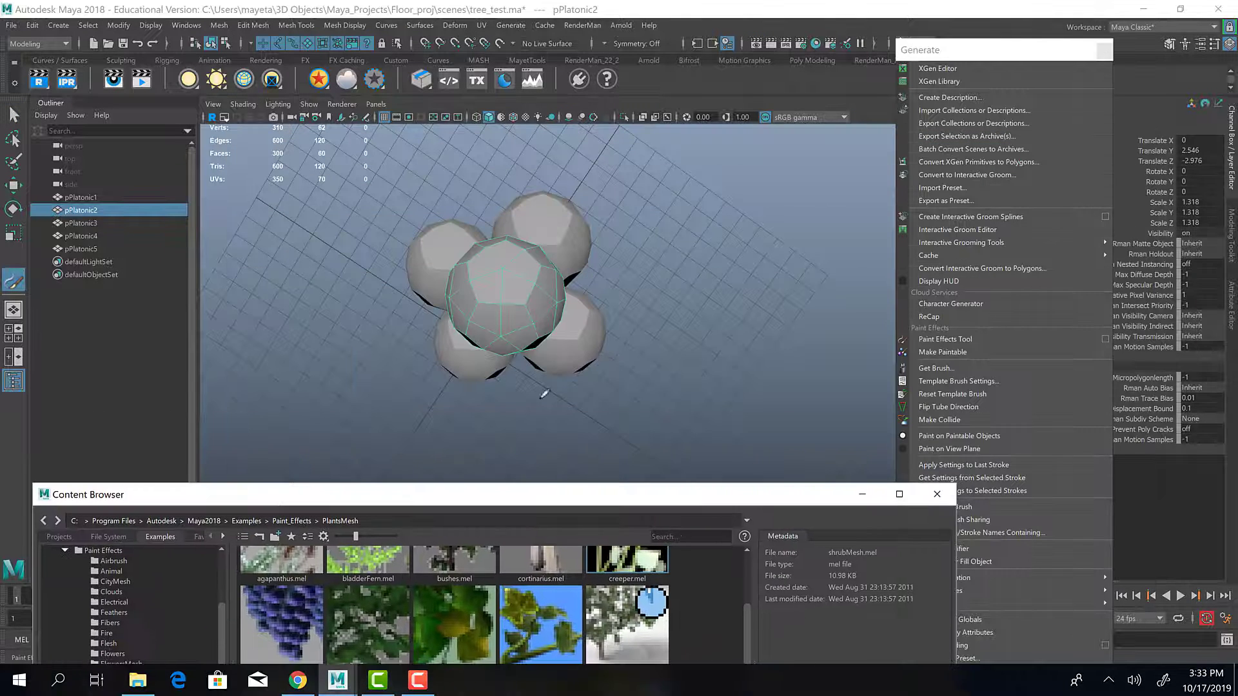
click(526, 287)
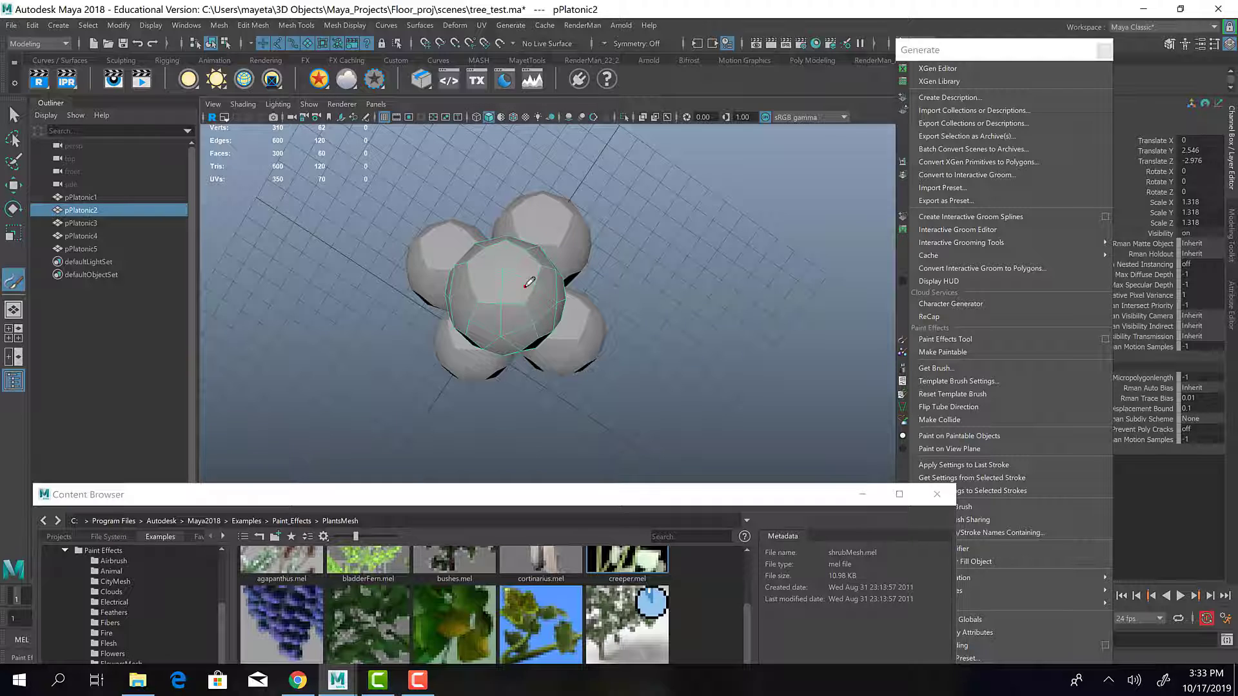
mouse_move(529, 284)
mouse_down()
mouse_move(516, 281)
mouse_move(545, 279)
mouse_move(516, 279)
mouse_move(514, 267)
mouse_move(506, 278)
mouse_move(645, 256)
mouse_move(645, 274)
mouse_up()
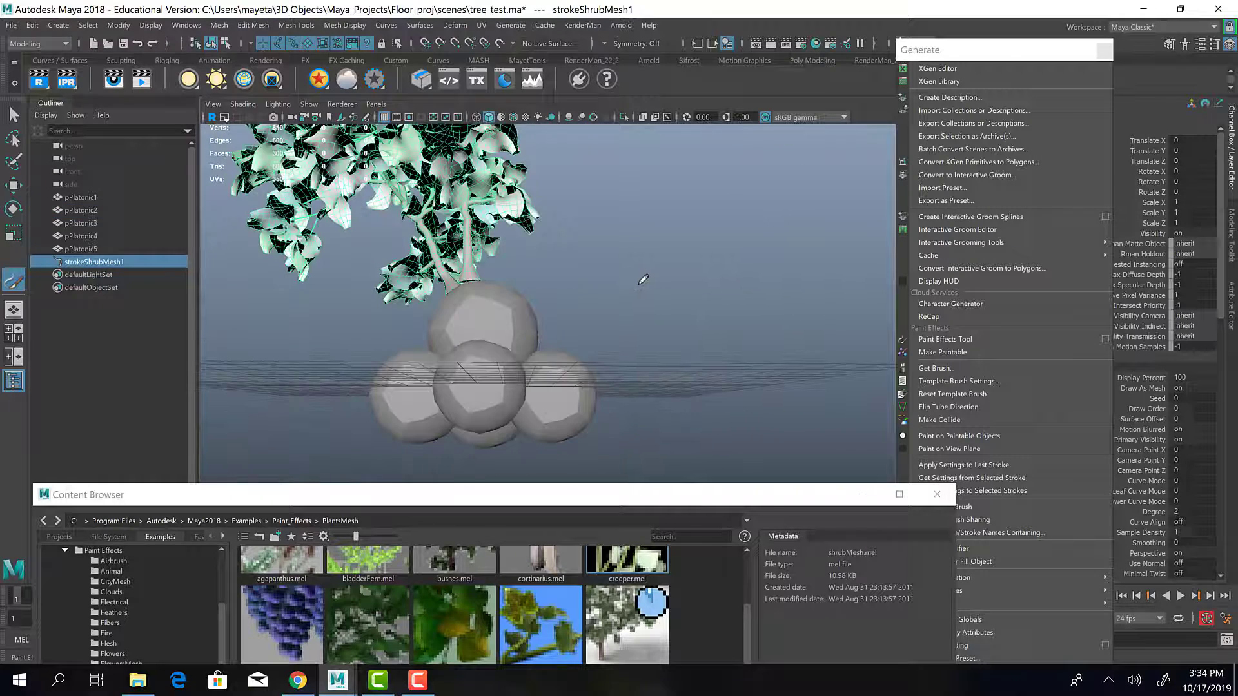
key(ctrl+z)
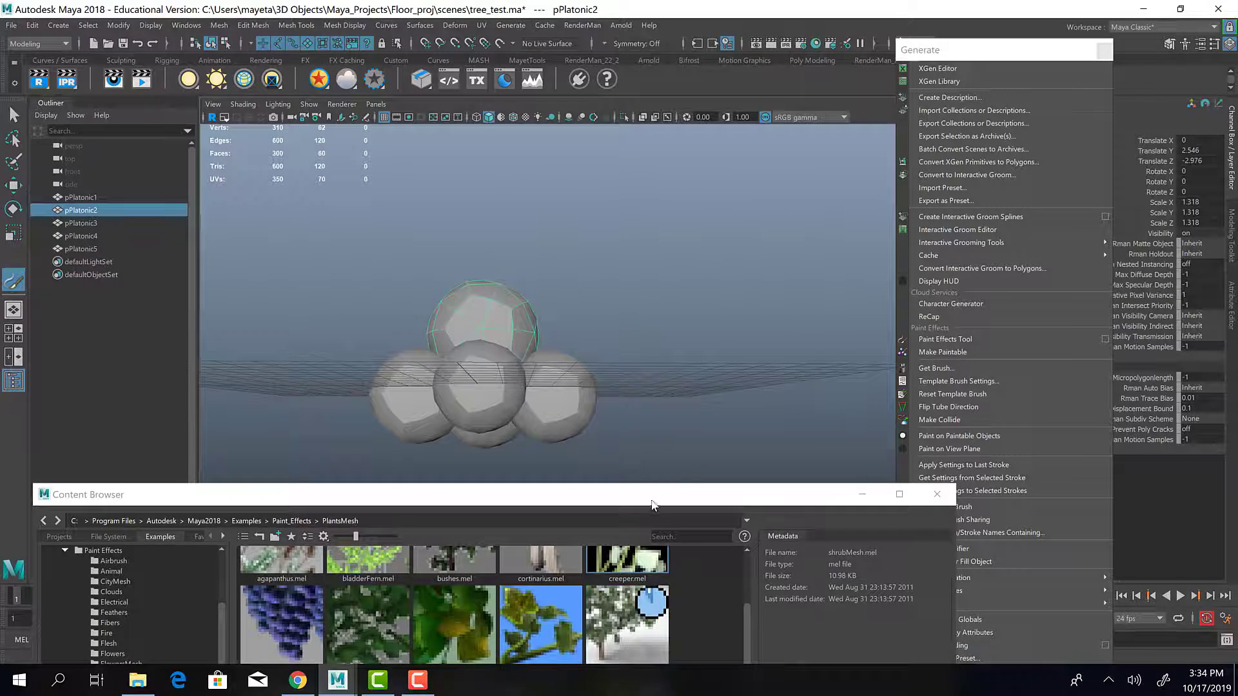
Try painting a stroke with the ivy brush on the top sphere, inspect it from another angle, and undo it
drag(651, 503, 716, 245)
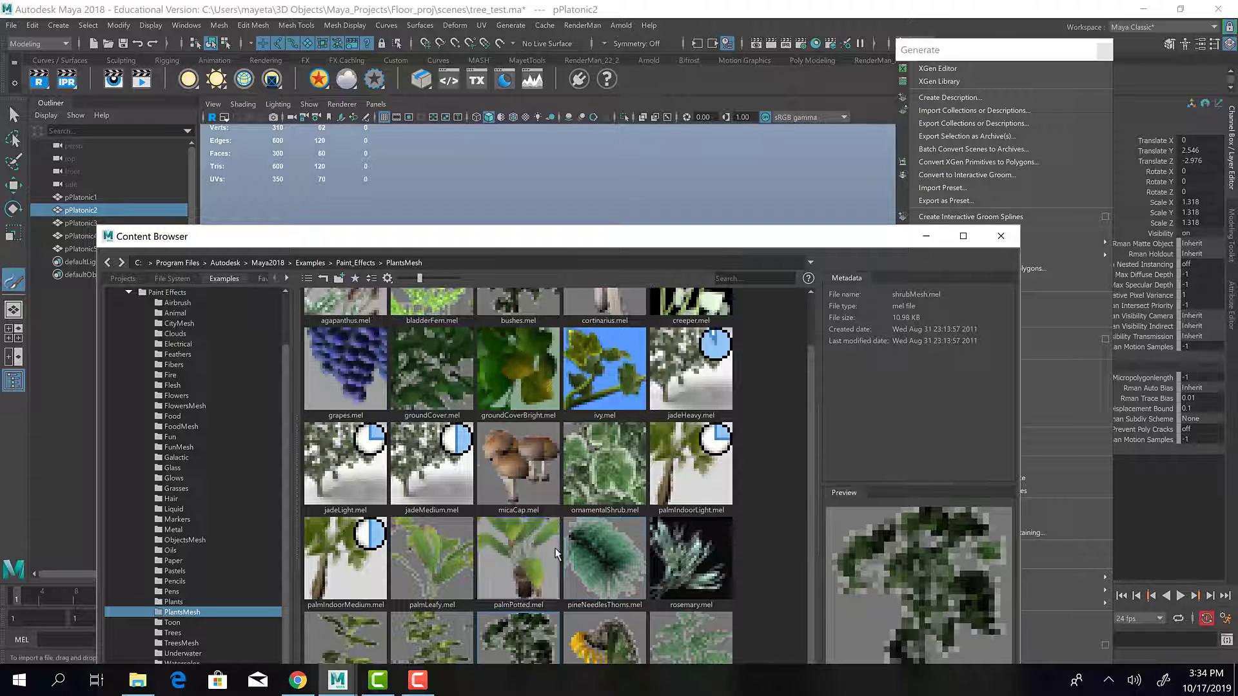
click(618, 393)
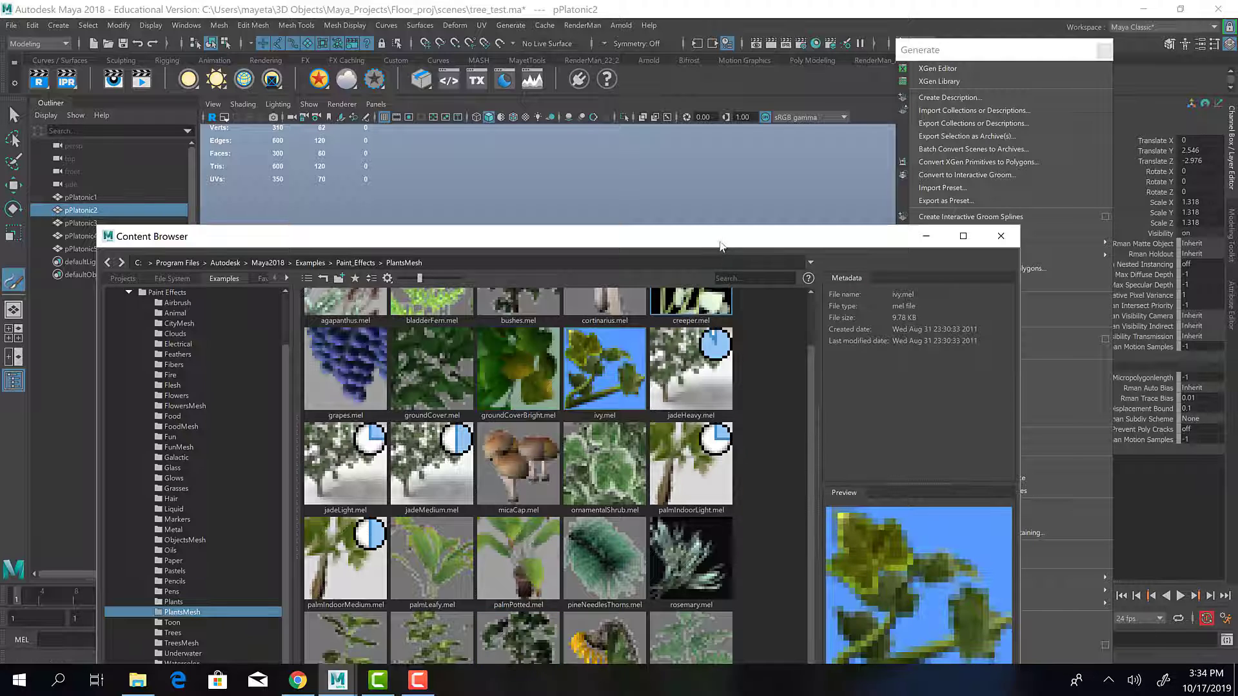
drag(722, 240, 677, 518)
mouse_move(465, 311)
mouse_down()
mouse_move(511, 303)
mouse_move(469, 293)
mouse_move(441, 311)
mouse_move(439, 347)
mouse_move(517, 341)
mouse_move(530, 322)
mouse_move(465, 317)
mouse_up()
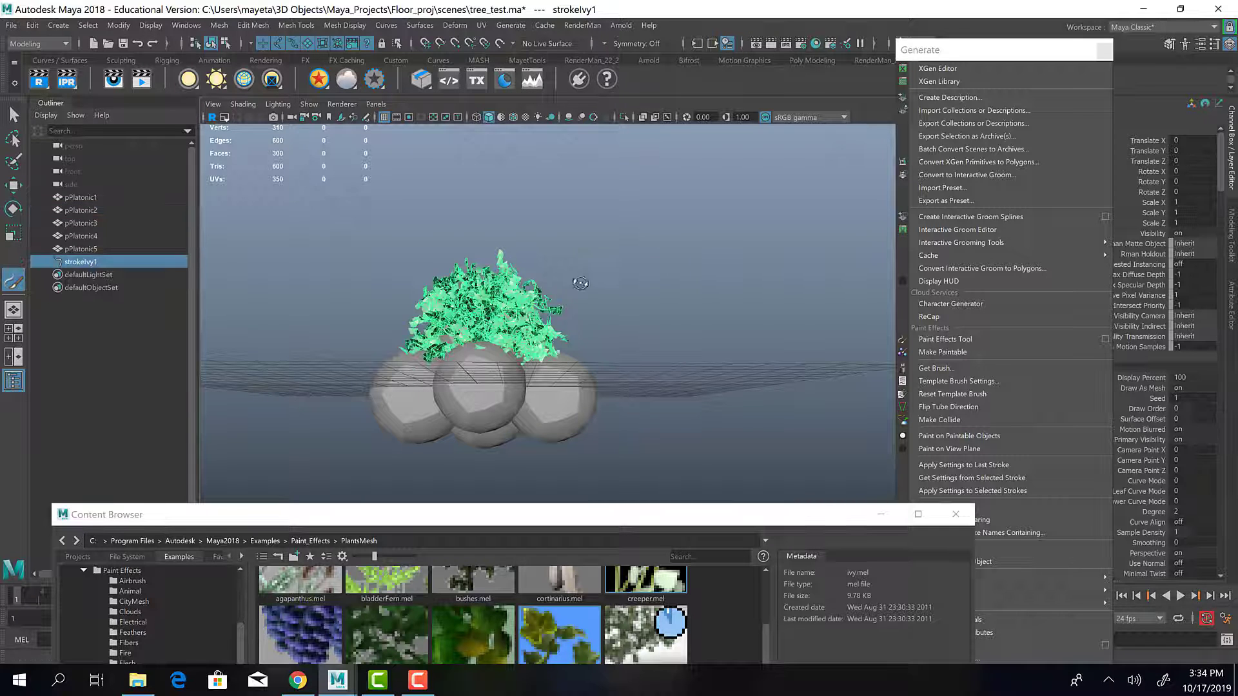
mouse_move(580, 284)
alt+mouse_down()
mouse_move(684, 245)
mouse_move(639, 265)
mouse_move(601, 308)
mouse_move(671, 294)
mouse_move(718, 320)
mouse_move(752, 310)
mouse_move(683, 319)
alt+mouse_up()
key(q)
click(692, 295)
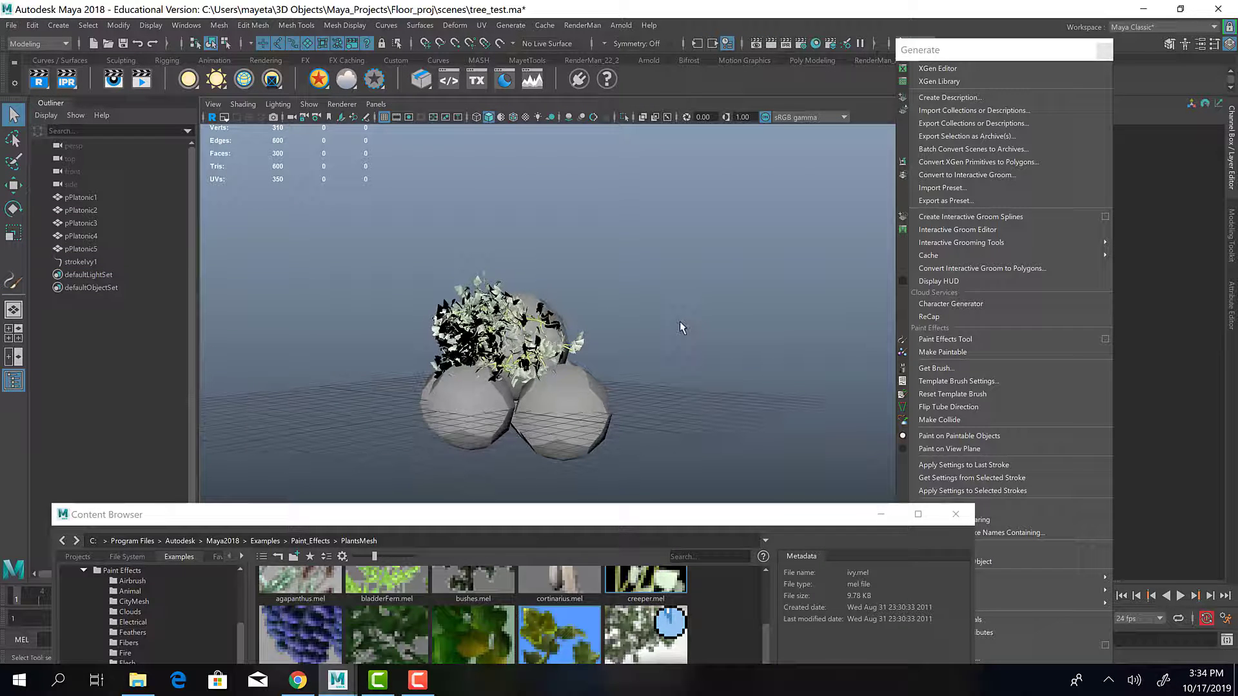
key(ctrl+z)
key(ctrl+z)
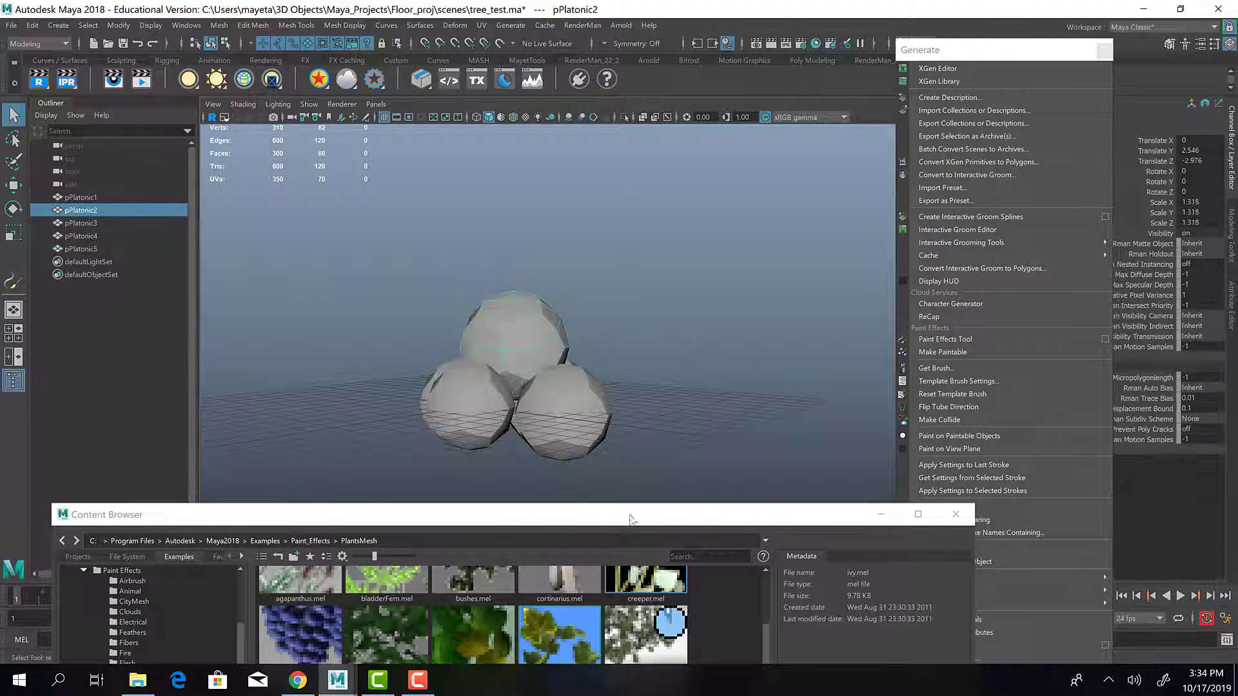
Choose the bushes brush from the PlantsMesh folder and move the Content Browser clear of the spheres
drag(632, 516, 667, 227)
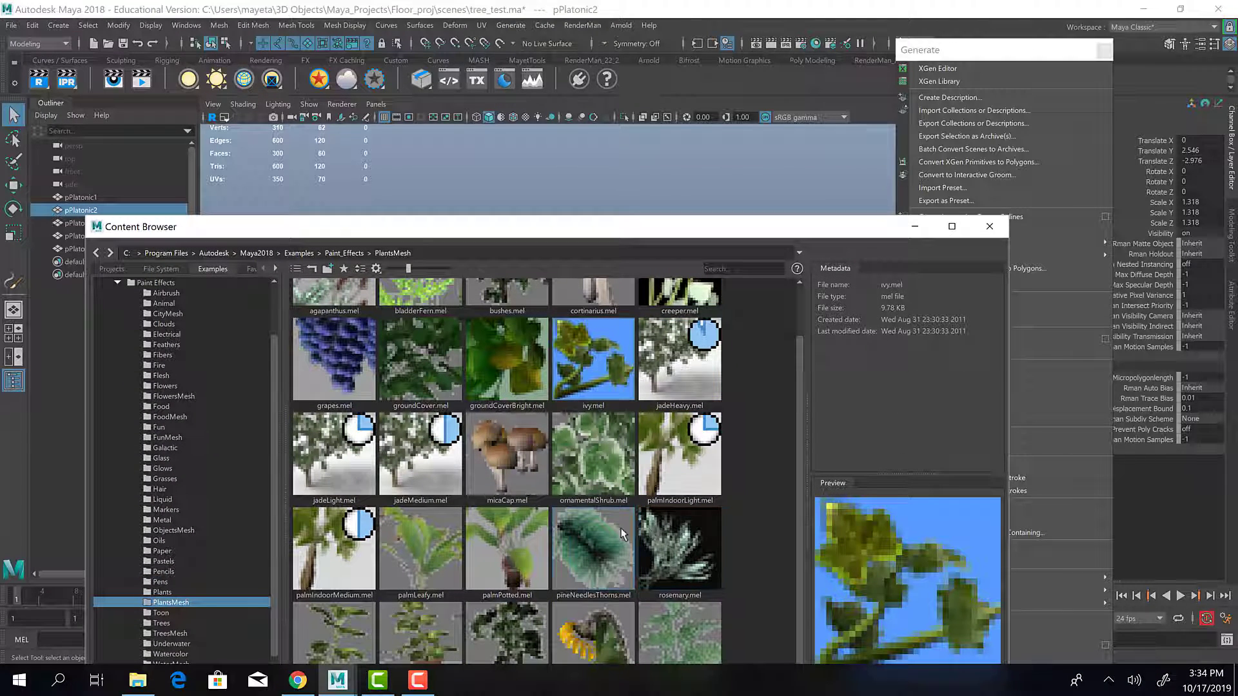
drag(678, 217, 712, 154)
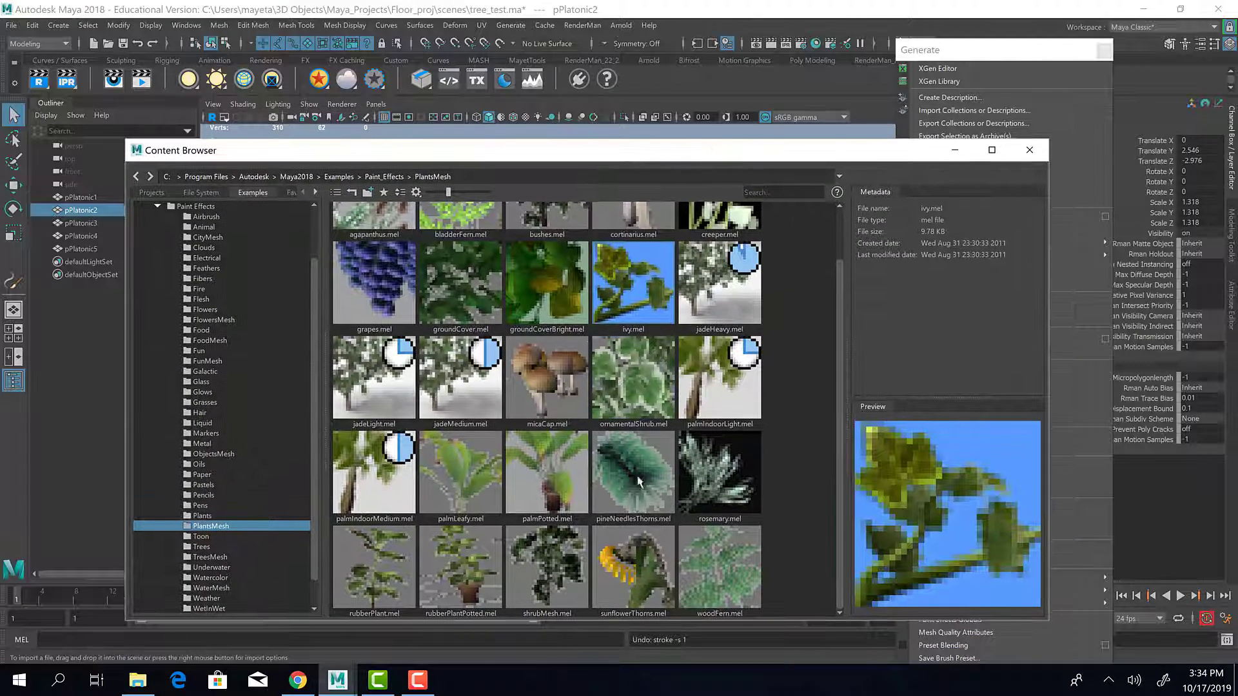
scroll(563, 385, up, 1)
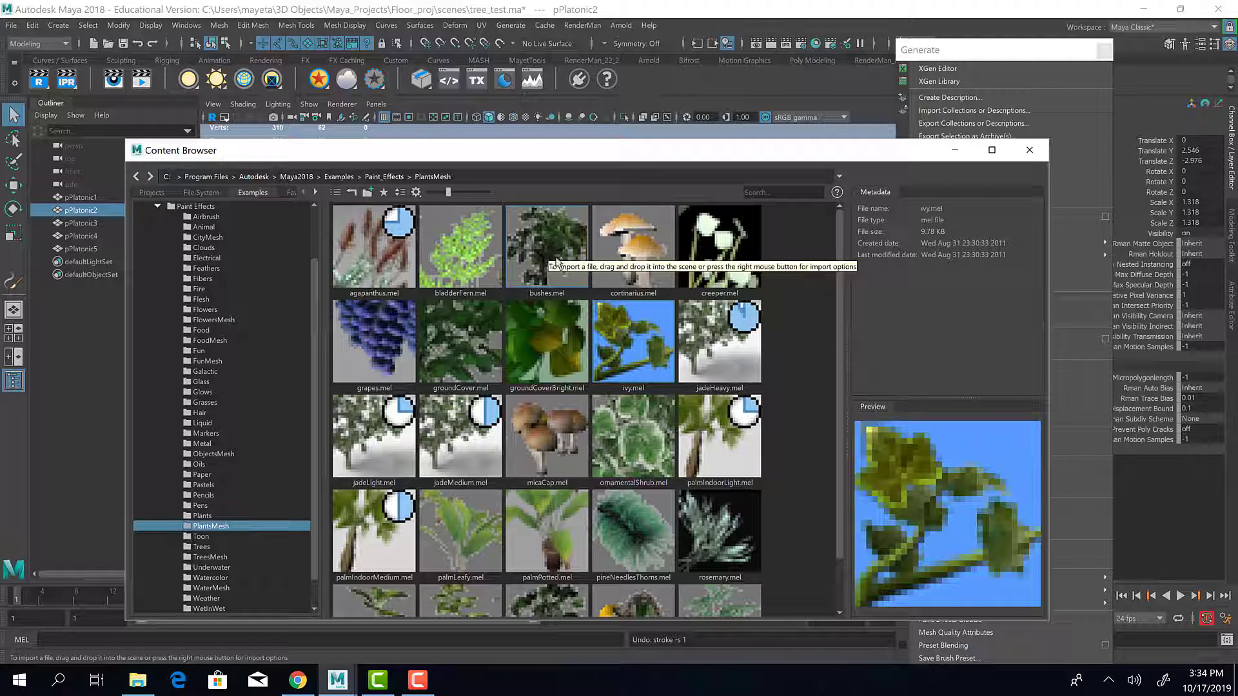
click(558, 258)
drag(581, 156, 497, 469)
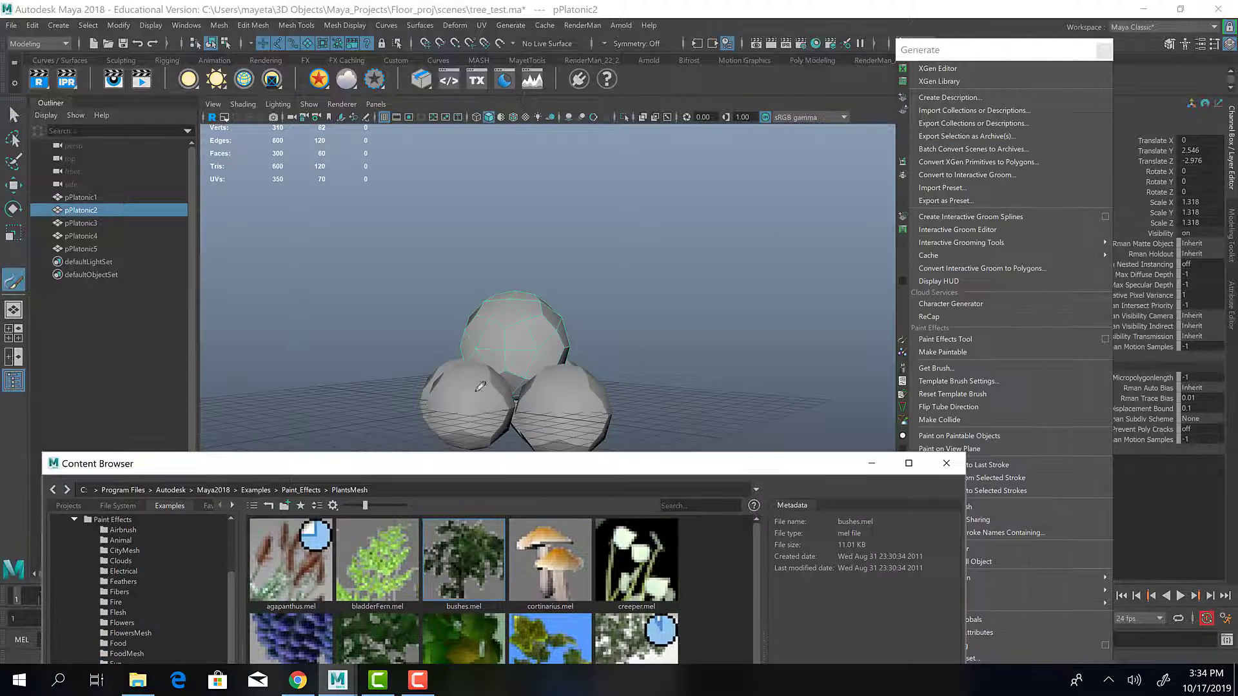
Try painting a stroke with the bushes brush and undo it, and try a bladderFern stroke on the top sphere
mouse_move(480, 387)
mouse_down()
mouse_move(468, 329)
mouse_move(549, 323)
mouse_move(490, 336)
mouse_move(485, 319)
mouse_move(510, 334)
mouse_move(497, 337)
mouse_up()
key(ctrl+z)
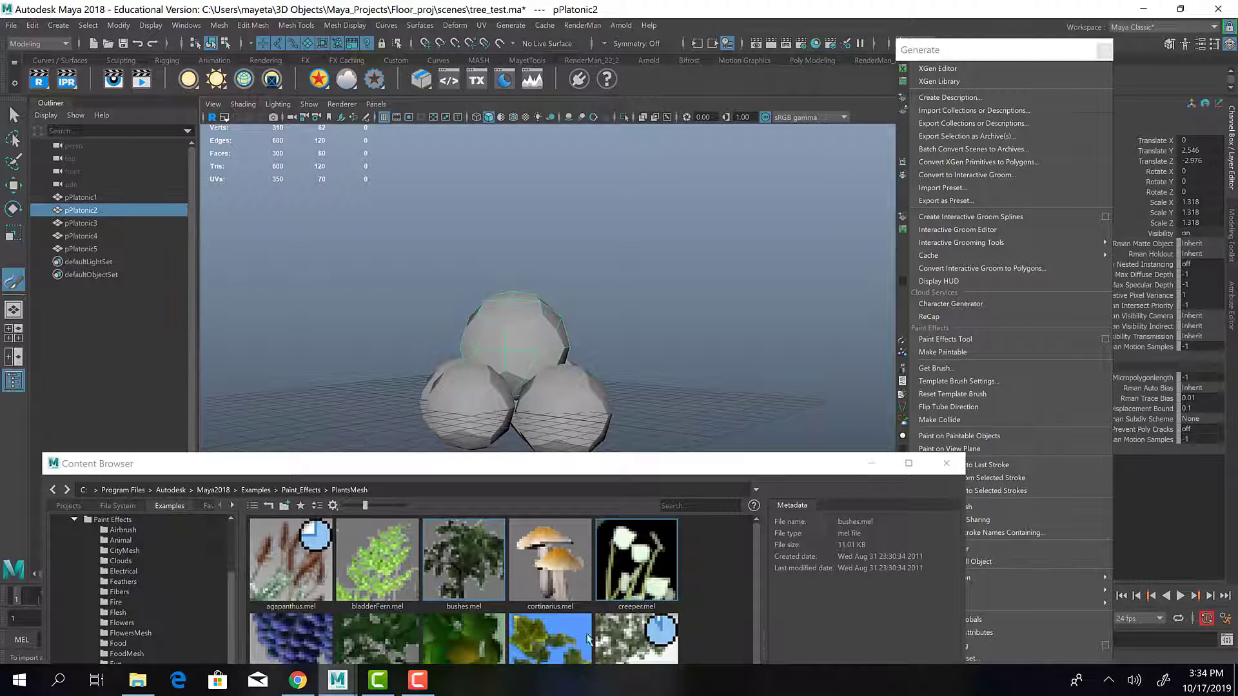
click(377, 562)
mouse_move(519, 348)
mouse_down()
mouse_move(494, 313)
mouse_move(541, 326)
mouse_move(500, 312)
mouse_move(532, 341)
mouse_move(509, 325)
mouse_move(464, 329)
mouse_up()
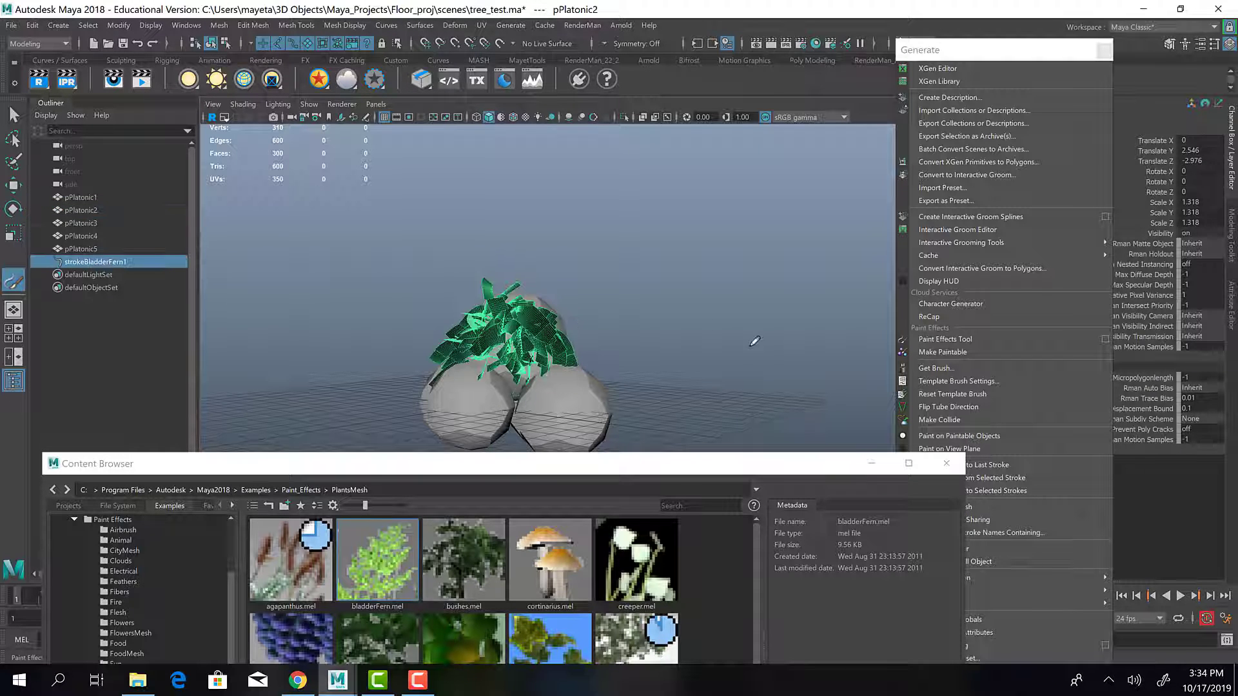
alt+drag(642, 294, 630, 348)
alt+right_drag(630, 348, 746, 388)
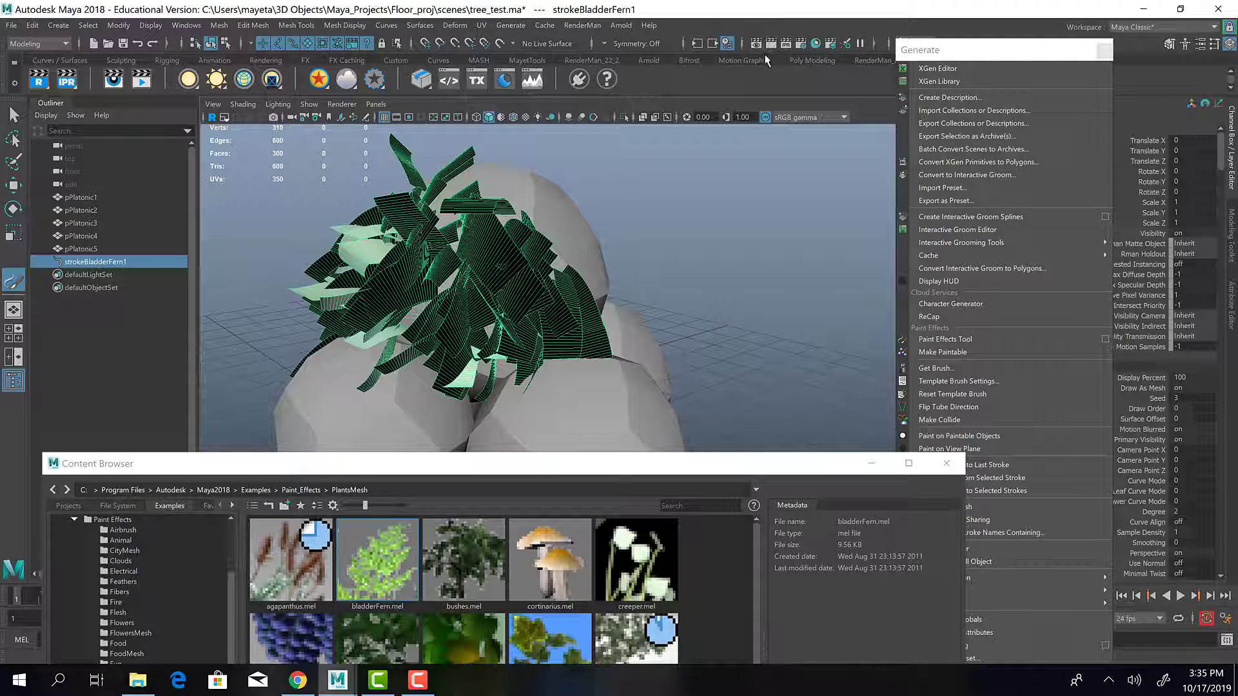
Set the renderer to Maya Software and render the perspective view to check the fern stroke
click(800, 44)
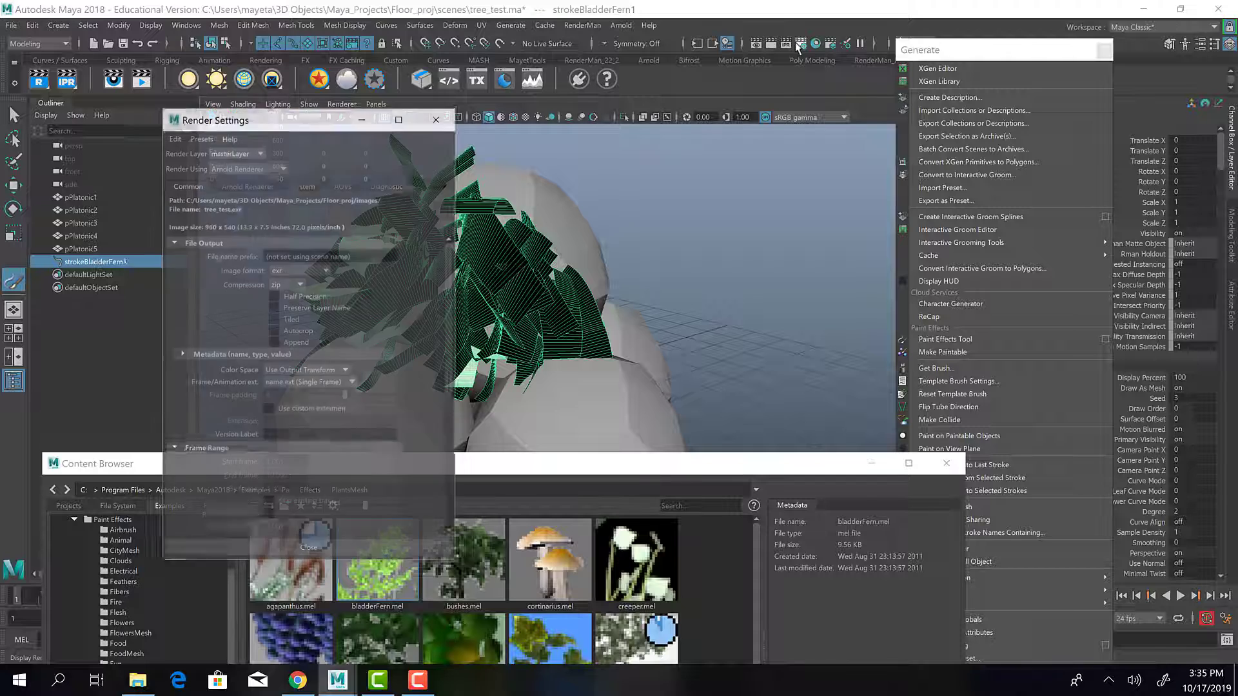
click(254, 168)
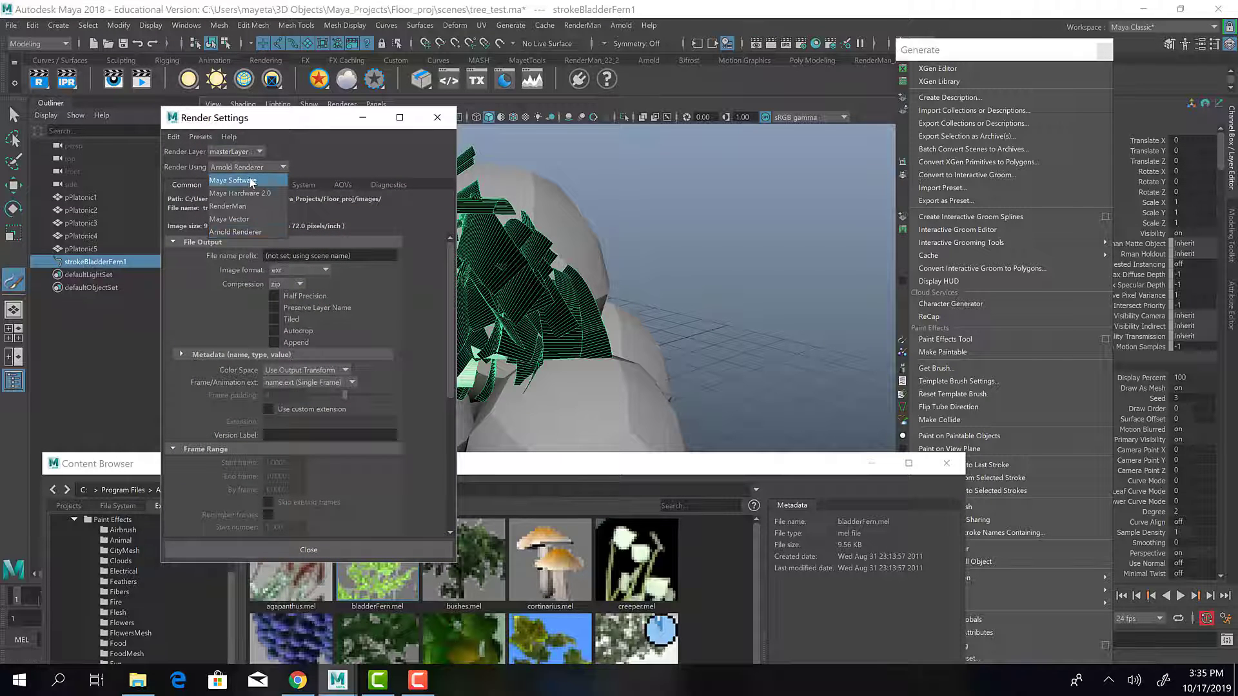
click(252, 181)
click(437, 117)
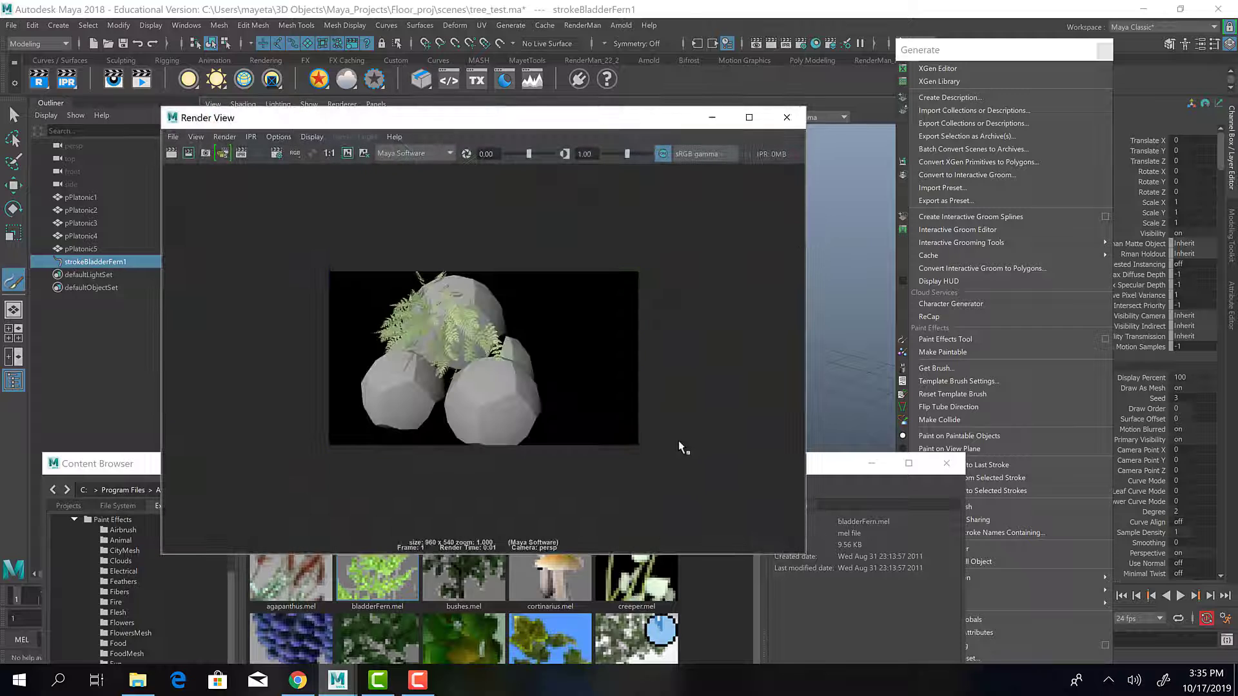
click(786, 117)
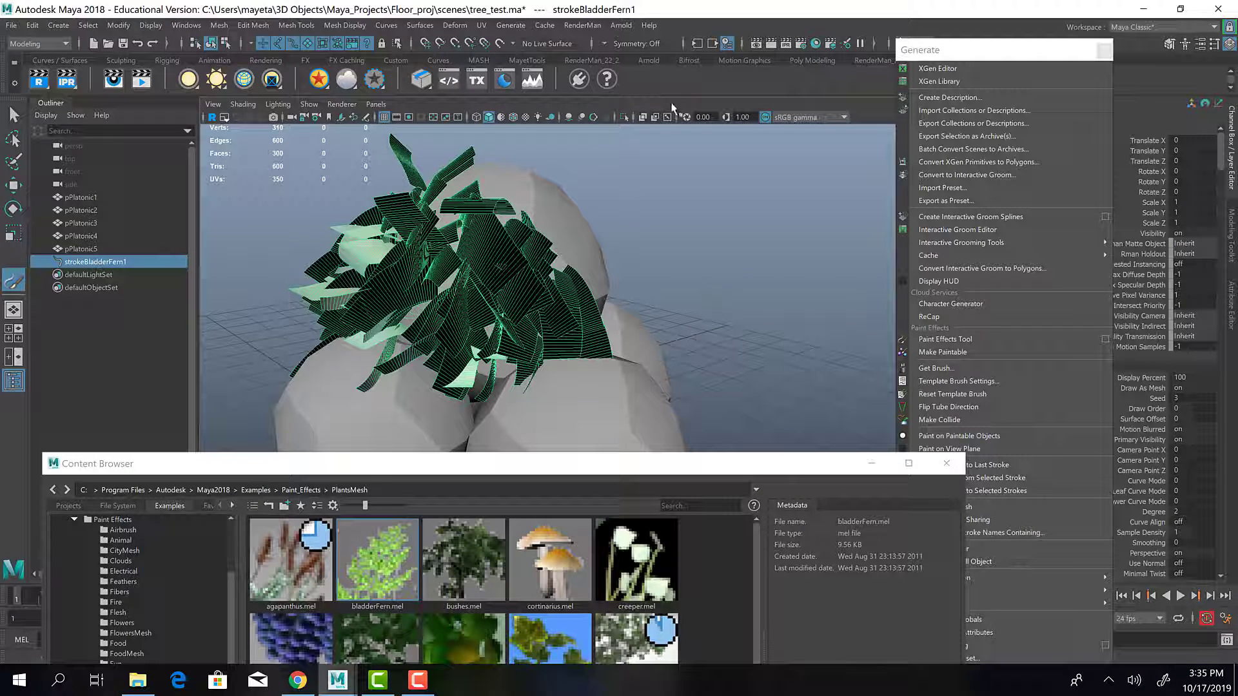
Delete the bladderFern stroke from the scene and move the Content Browser clear of the spheres
click(14, 115)
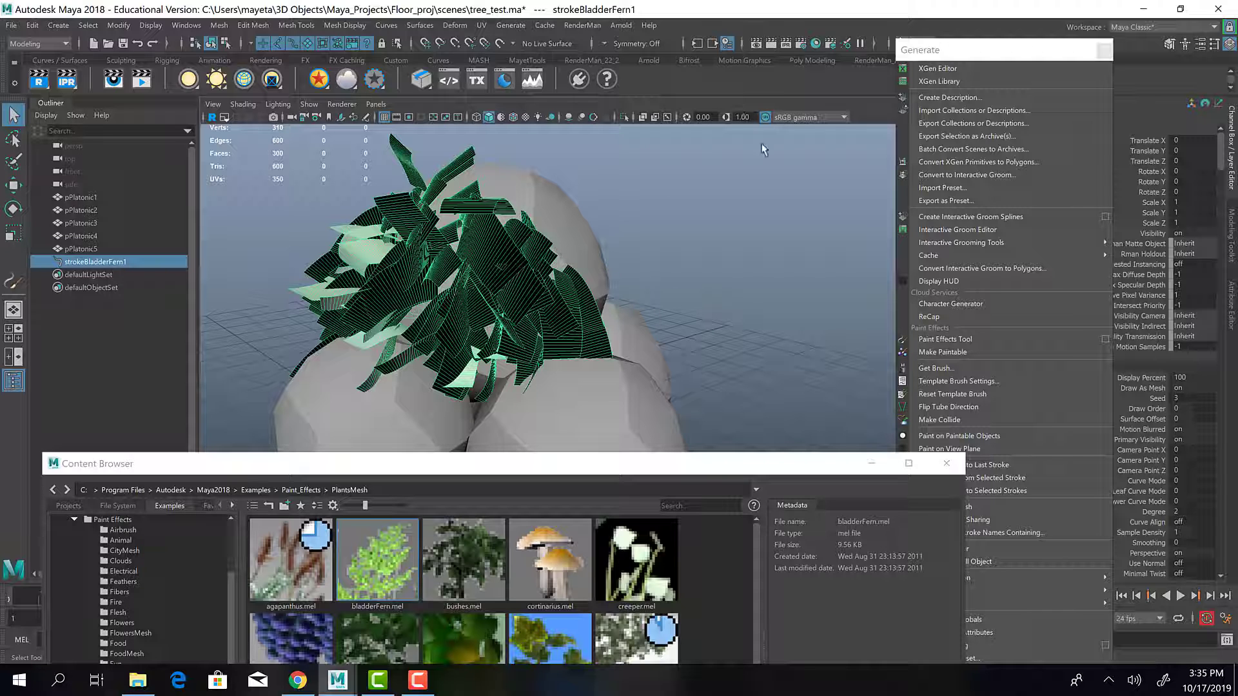
drag(803, 463, 1116, 411)
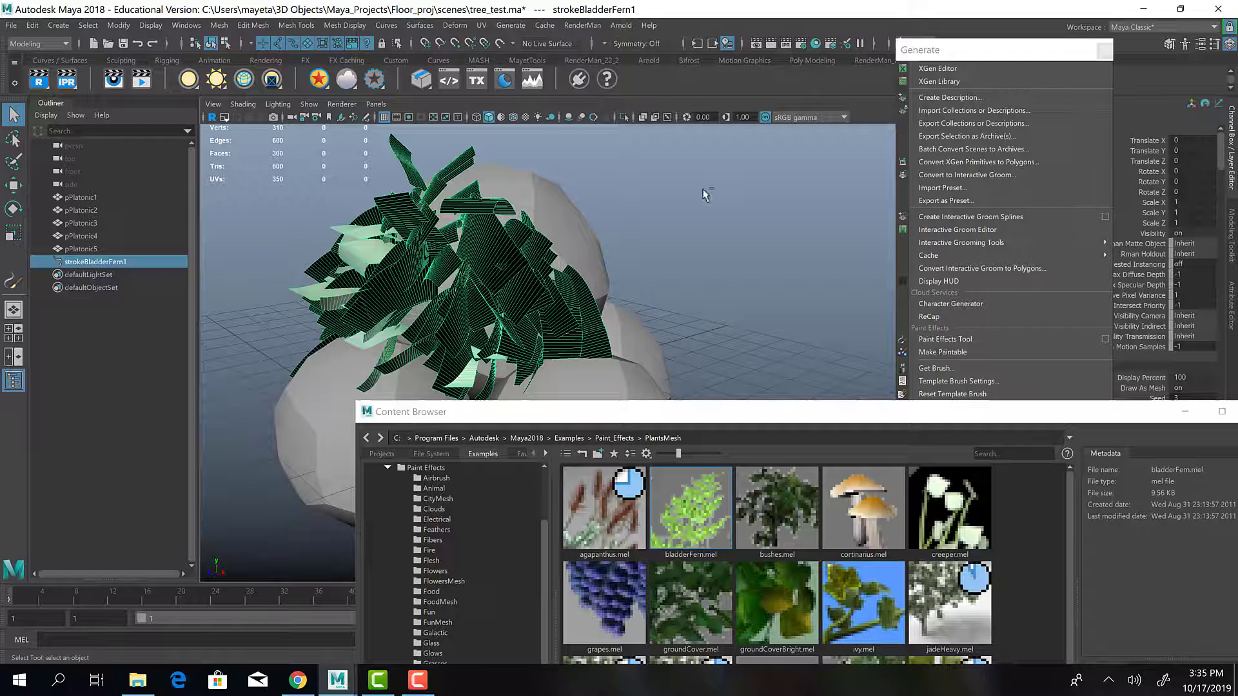
click(87, 276)
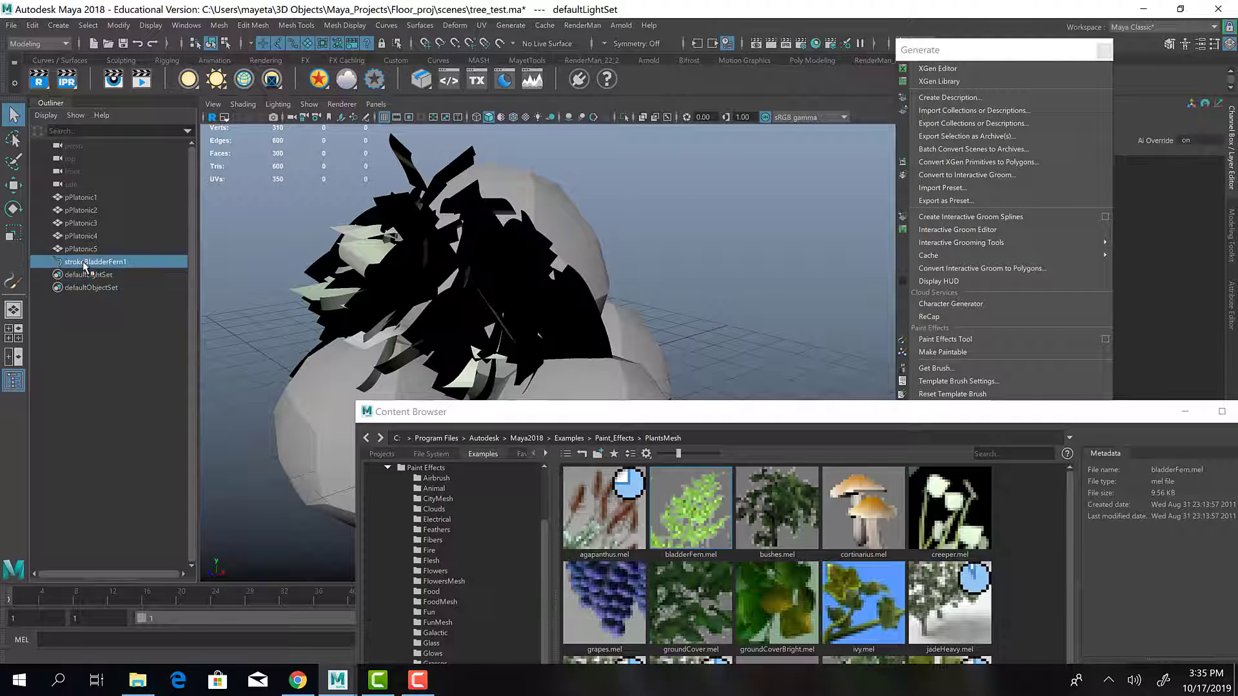
click(85, 267)
key(Delete)
Select the top sphere, reposition the Content Browser below it, and choose the groundCover brush
click(525, 300)
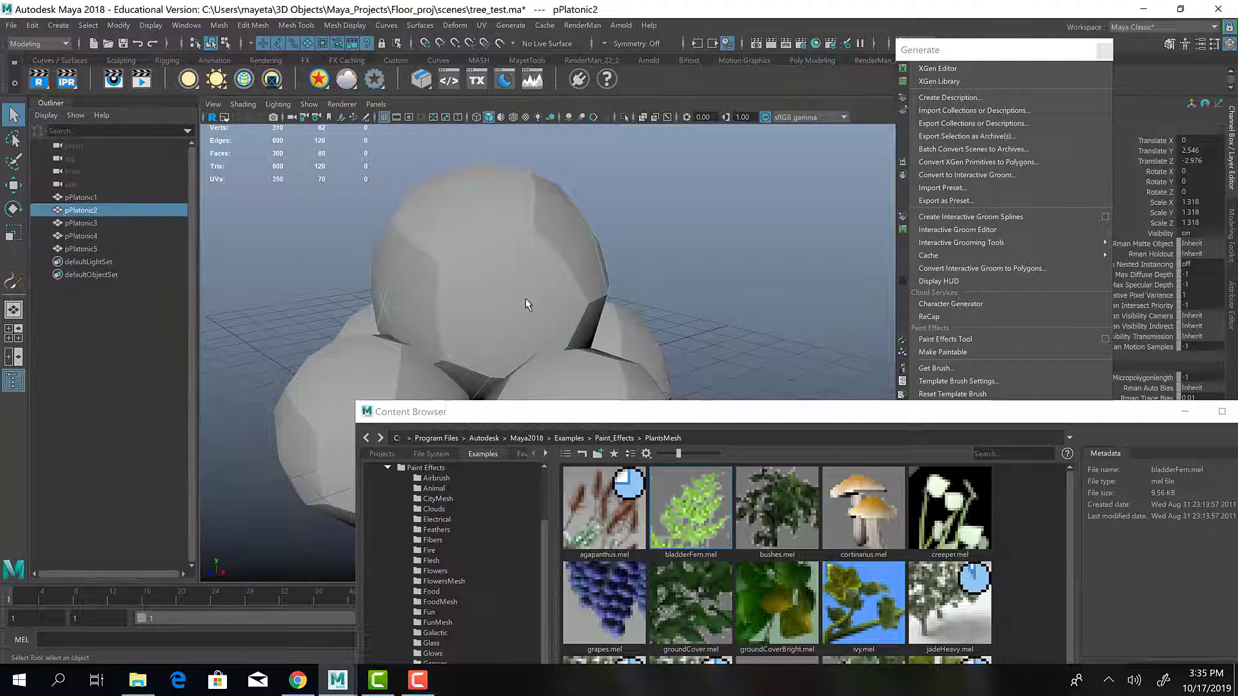
mouse_move(750, 420)
mouse_down()
mouse_move(629, 361)
mouse_move(579, 189)
mouse_move(495, 384)
mouse_up()
click(526, 371)
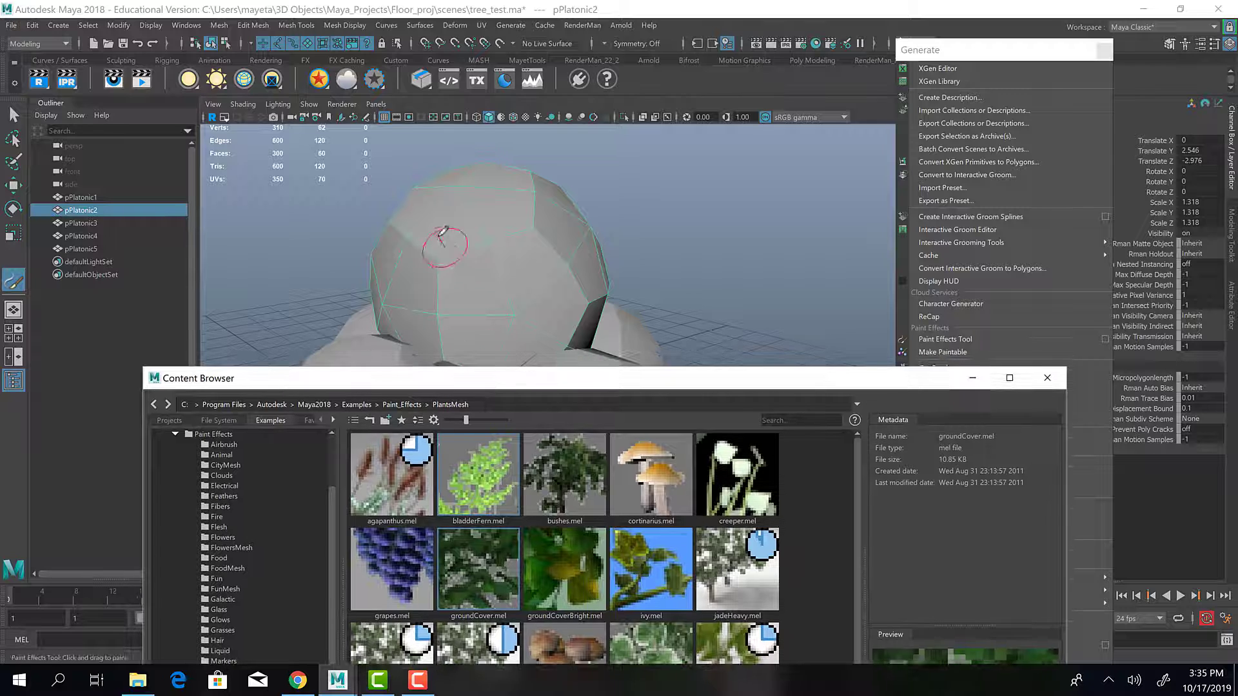
Try painting a groundCover stroke on the top sphere, inspect its coverage, and undo it
mouse_move(445, 245)
mouse_down()
mouse_move(554, 274)
mouse_move(503, 335)
mouse_move(439, 237)
mouse_move(407, 303)
mouse_move(425, 258)
mouse_move(381, 232)
mouse_move(438, 238)
mouse_move(493, 271)
mouse_move(529, 225)
mouse_move(584, 283)
mouse_move(532, 332)
mouse_move(484, 310)
mouse_move(439, 194)
mouse_move(471, 162)
mouse_move(561, 213)
mouse_move(580, 232)
mouse_move(390, 194)
mouse_up()
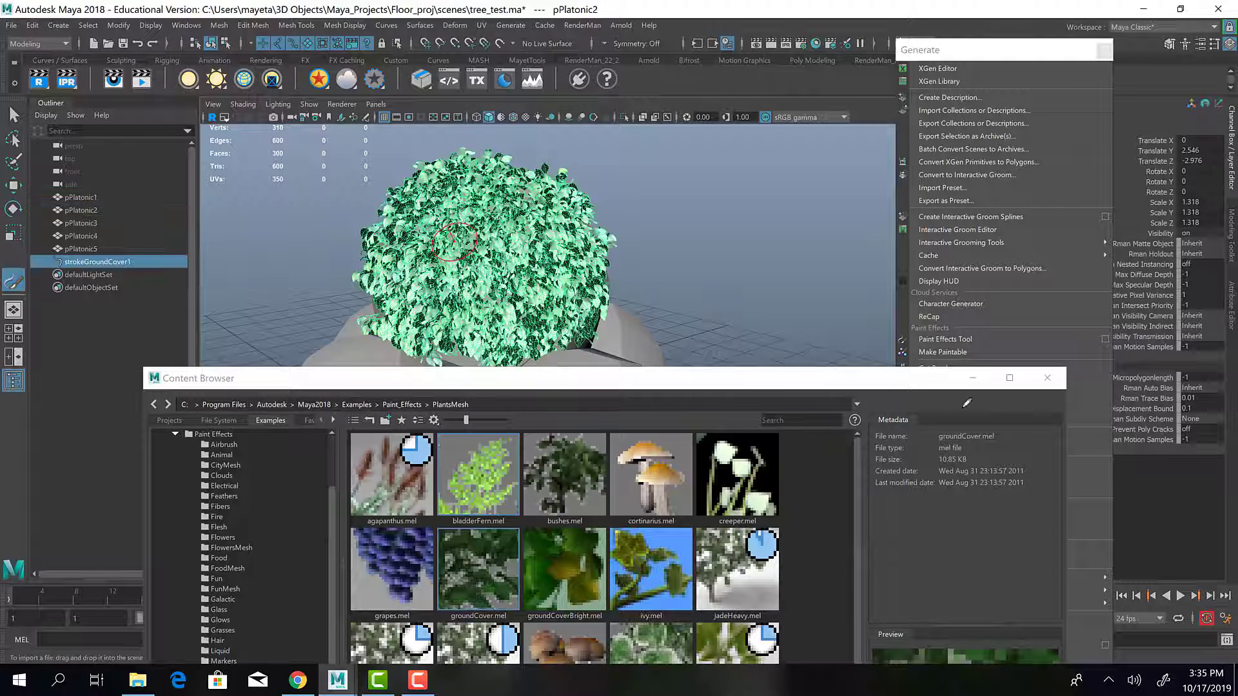
mouse_move(681, 265)
alt+mouse_down()
mouse_move(653, 242)
mouse_move(647, 274)
alt+mouse_up()
alt+middle_drag(646, 274, 642, 241)
alt+right_drag(632, 238, 584, 220)
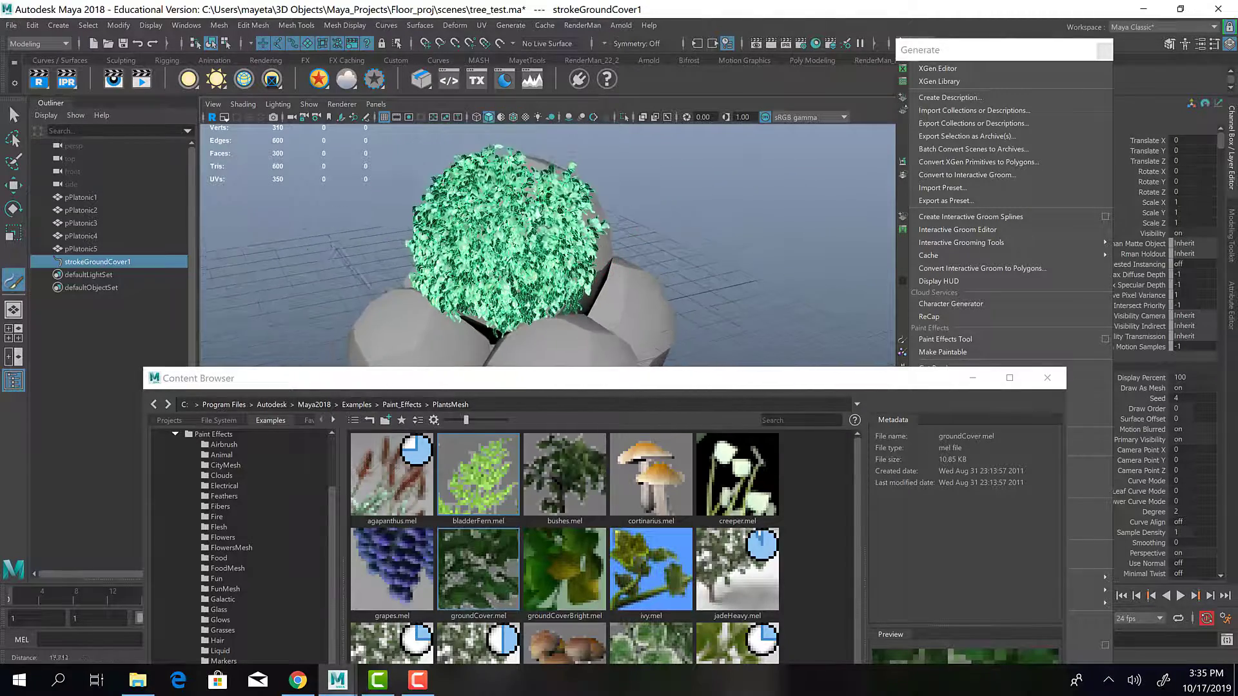
alt+middle_drag(581, 216, 588, 241)
key(ctrl+z)
Try painting a groundCover stroke with larger leaves over the top sphere's upper side, inspect it, and undo it
mouse_move(570, 246)
alt+mouse_down()
mouse_move(539, 249)
mouse_move(606, 242)
mouse_move(613, 184)
mouse_move(560, 177)
alt+mouse_up()
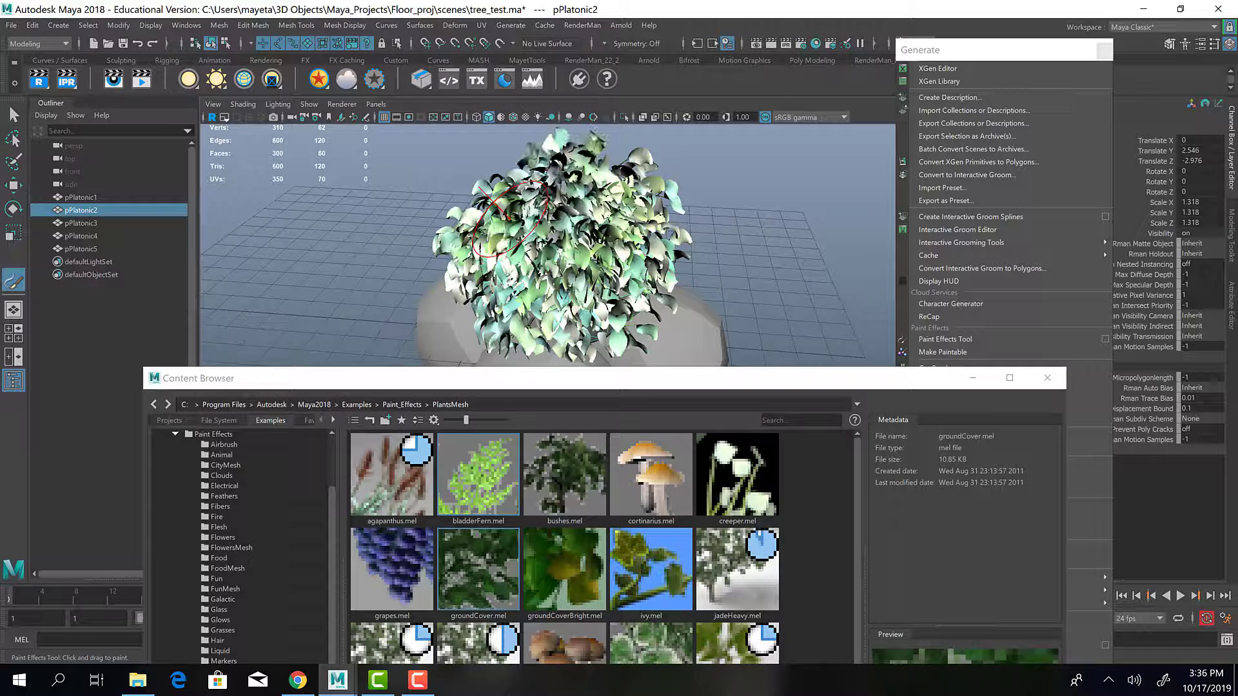
drag(510, 218, 535, 177)
mouse_move(716, 279)
alt+mouse_down()
mouse_move(528, 264)
mouse_move(691, 289)
alt+mouse_up()
alt+right_drag(692, 289, 658, 284)
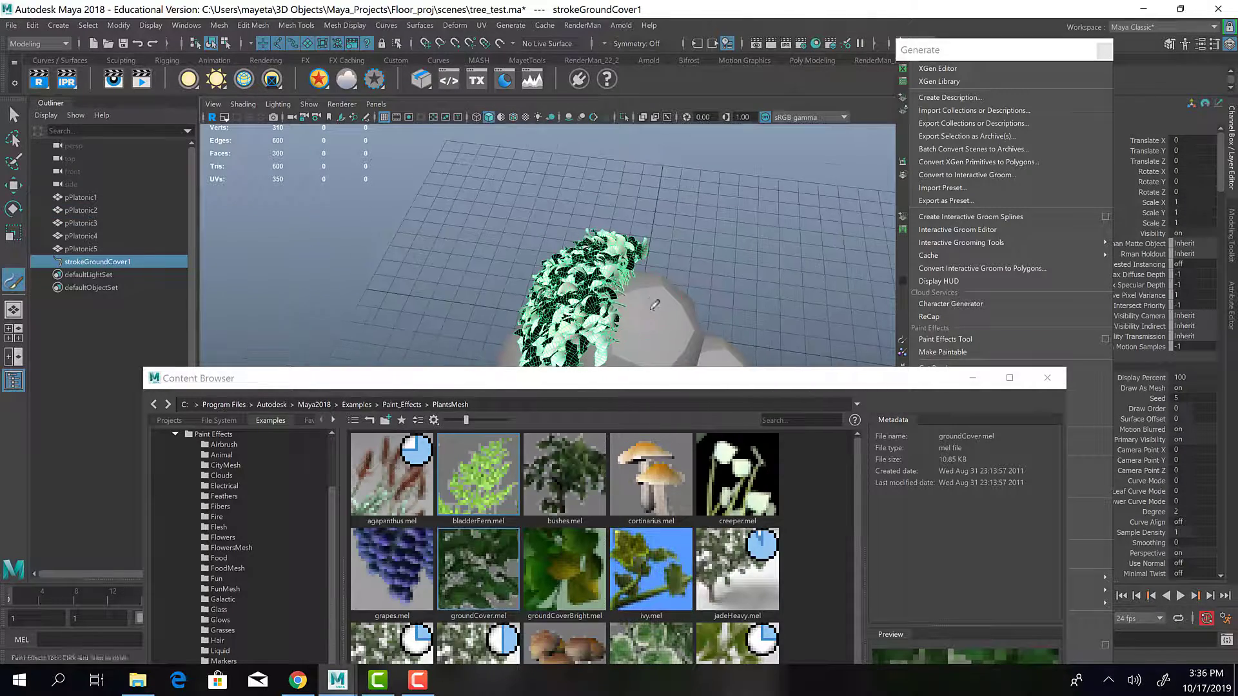
alt+middle_drag(657, 284, 581, 239)
key(ctrl+z)
key(ctrl+z)
key(ctrl+z)
key(ctrl+z)
key(ctrl+z)
key(ctrl+z)
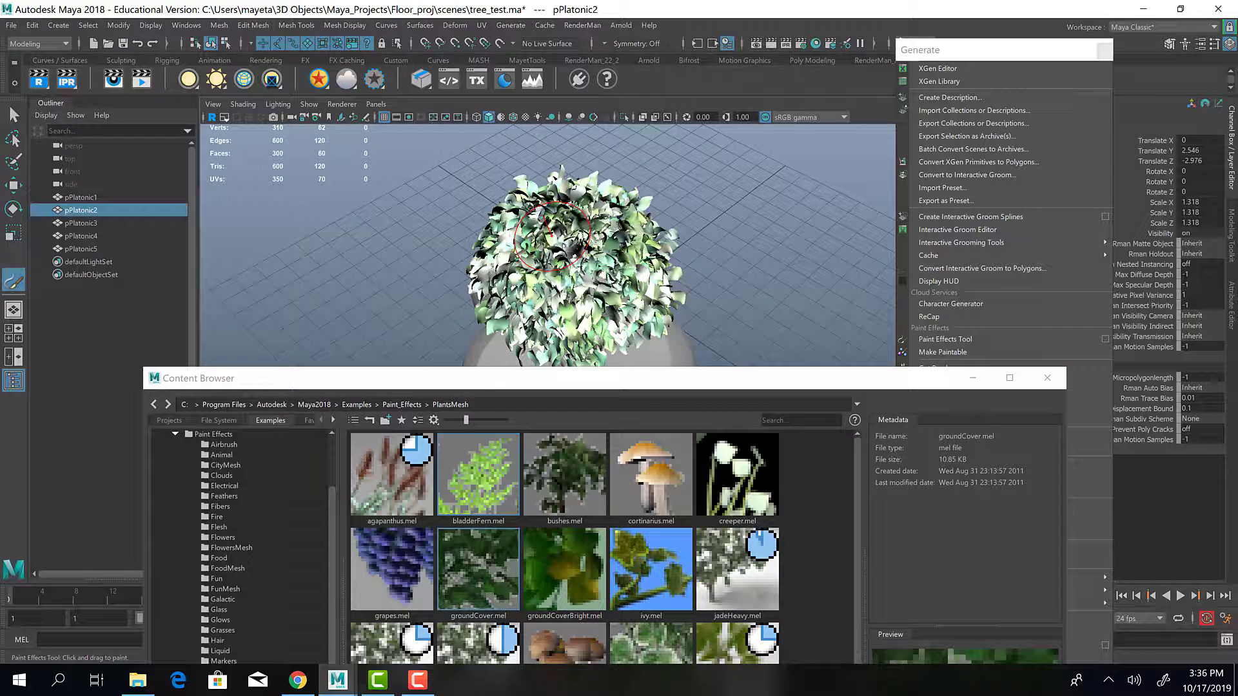
Paint four groundCover strokes from several angles to cover the top sphere with large leaves
drag(552, 235, 554, 234)
mouse_move(419, 274)
alt+mouse_down()
mouse_move(661, 230)
mouse_move(651, 225)
alt+mouse_up()
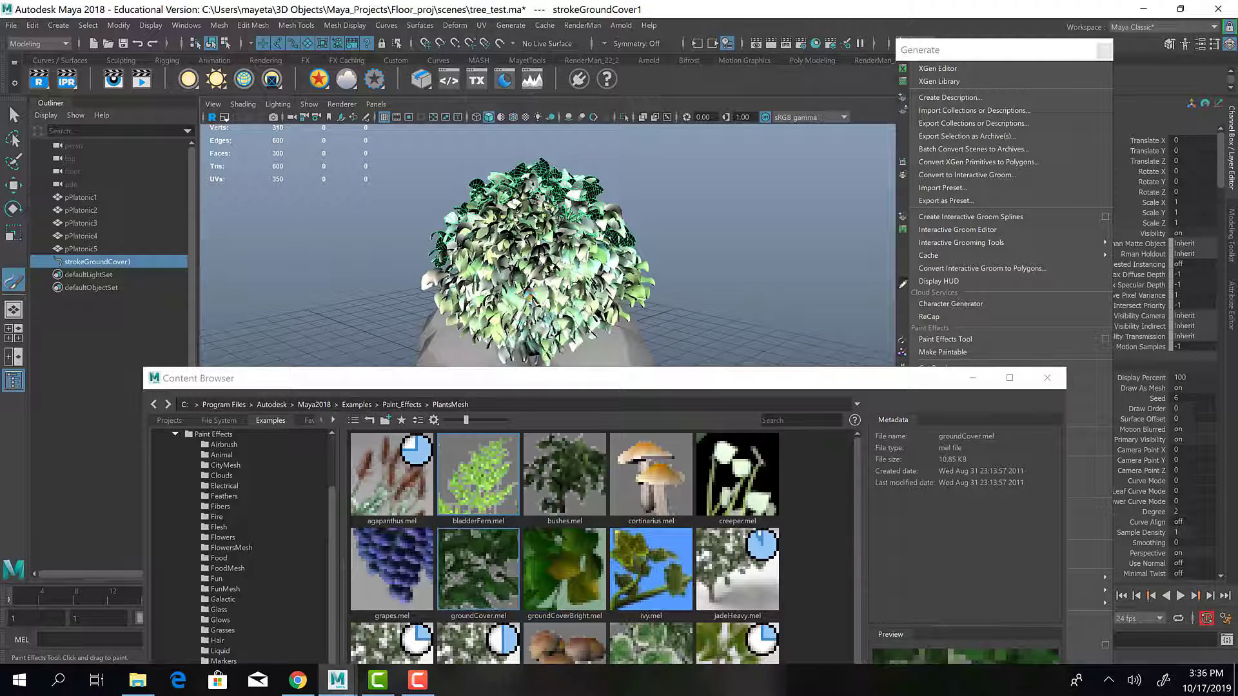
mouse_move(516, 258)
mouse_down()
mouse_move(703, 245)
mouse_move(667, 236)
mouse_up()
mouse_move(667, 235)
alt+middle_down()
mouse_move(648, 208)
mouse_move(645, 218)
alt+middle_up()
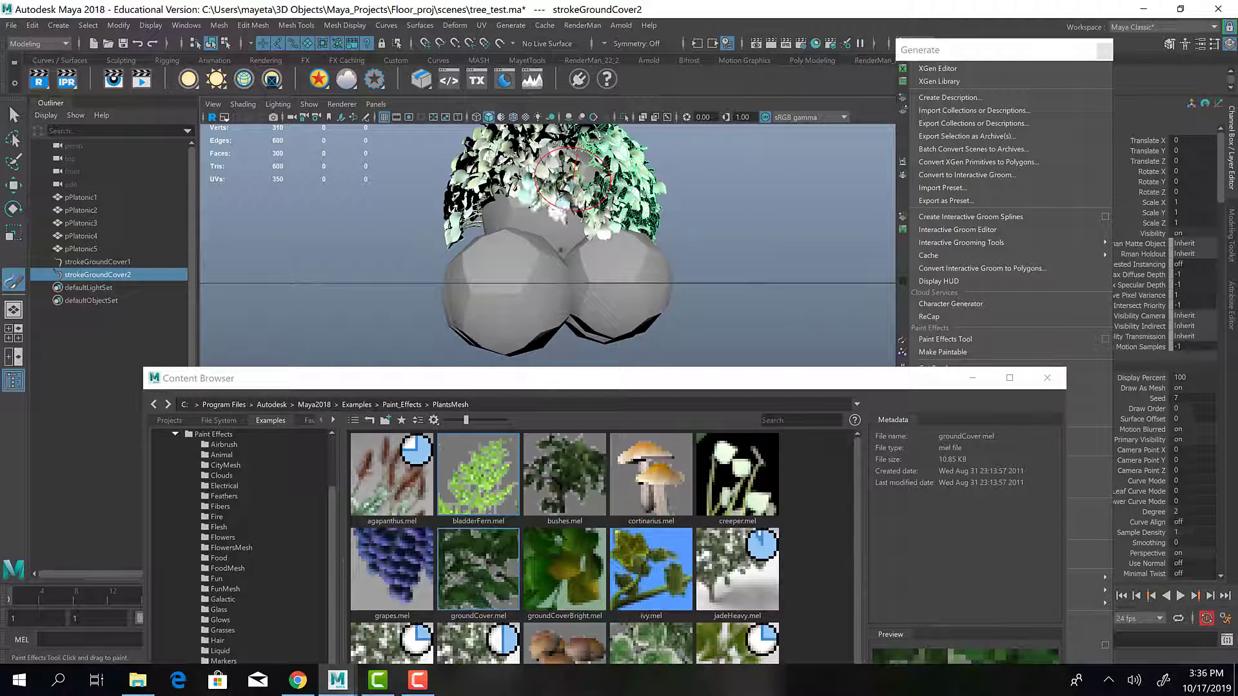
mouse_move(573, 178)
mouse_down()
mouse_move(609, 144)
mouse_move(587, 195)
mouse_move(524, 187)
mouse_move(520, 202)
mouse_move(632, 206)
mouse_move(683, 229)
mouse_move(699, 196)
mouse_up()
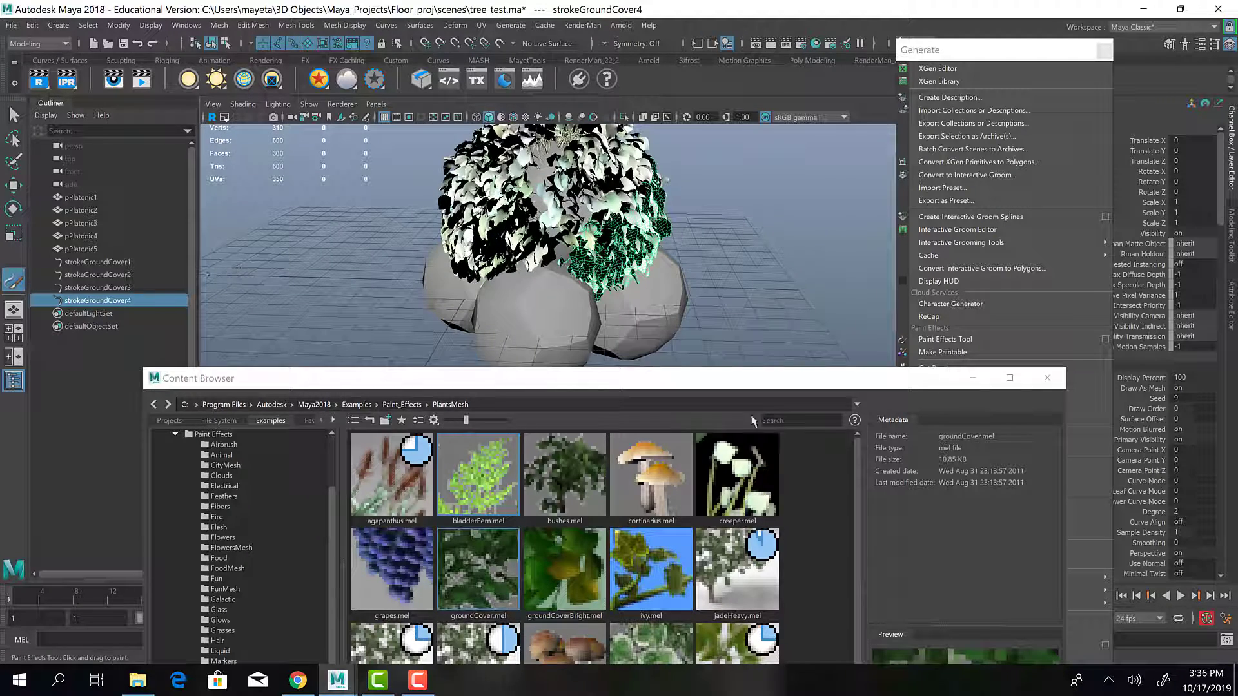
Make the four groundCover strokes share one brush, and close the floating Generate menu
click(973, 378)
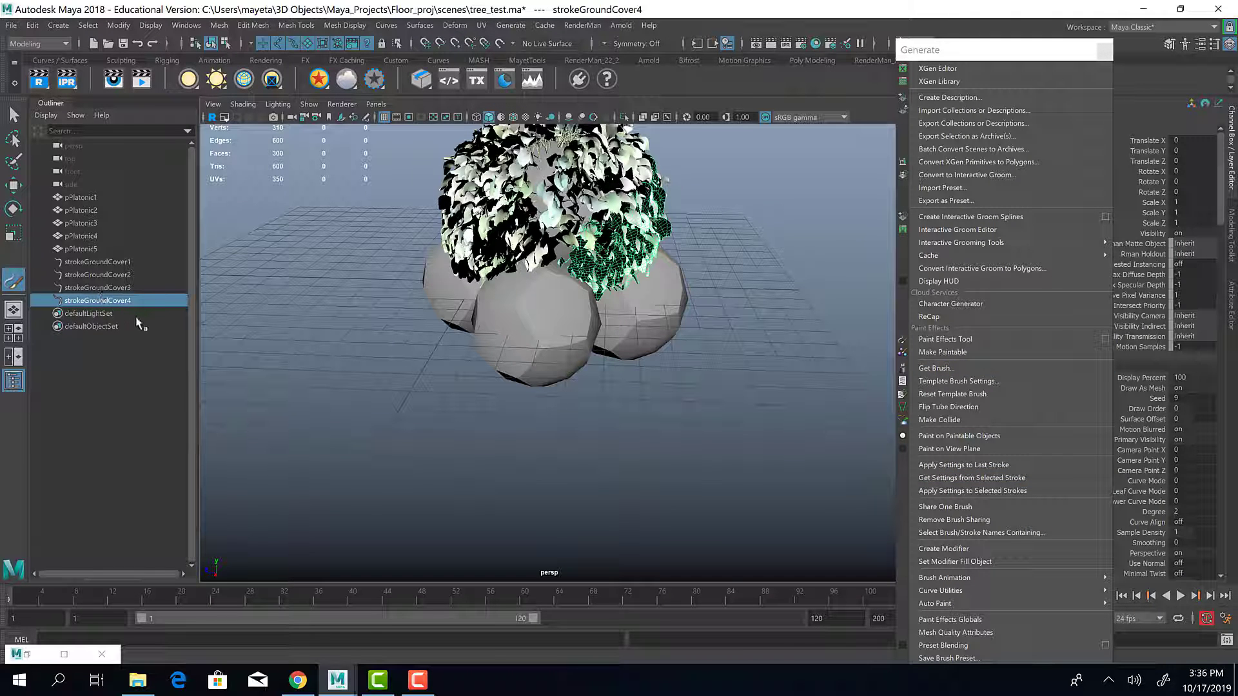
drag(96, 303, 129, 262)
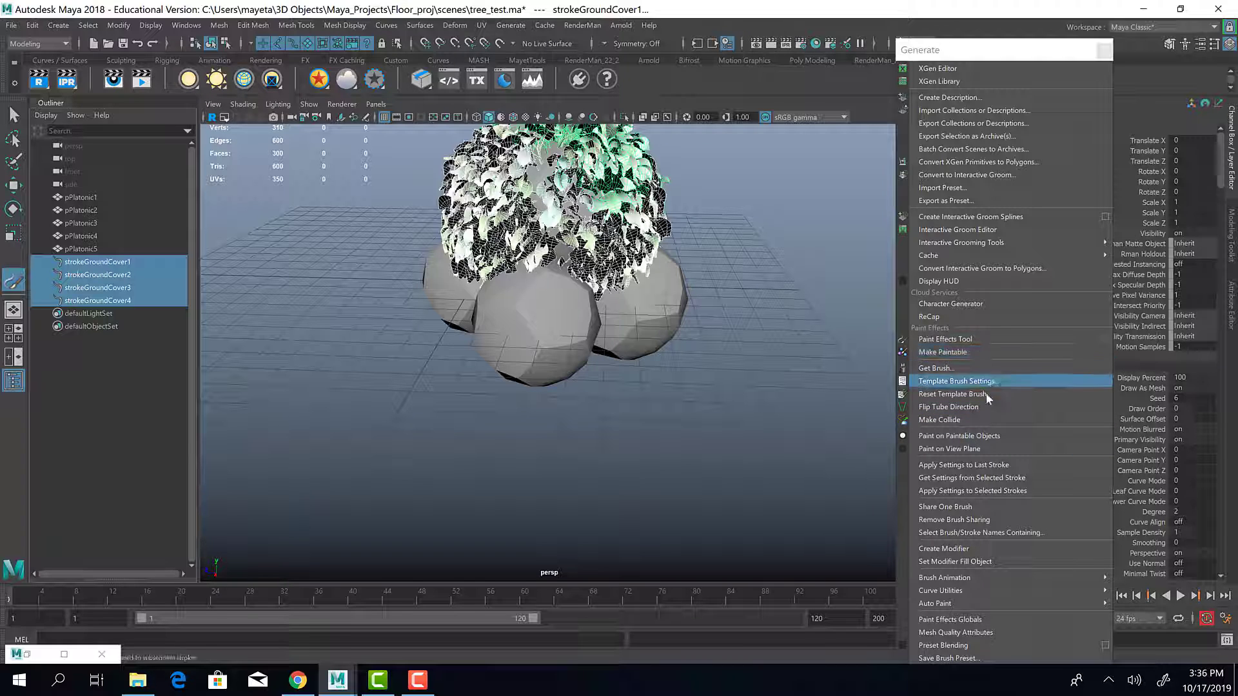
click(972, 506)
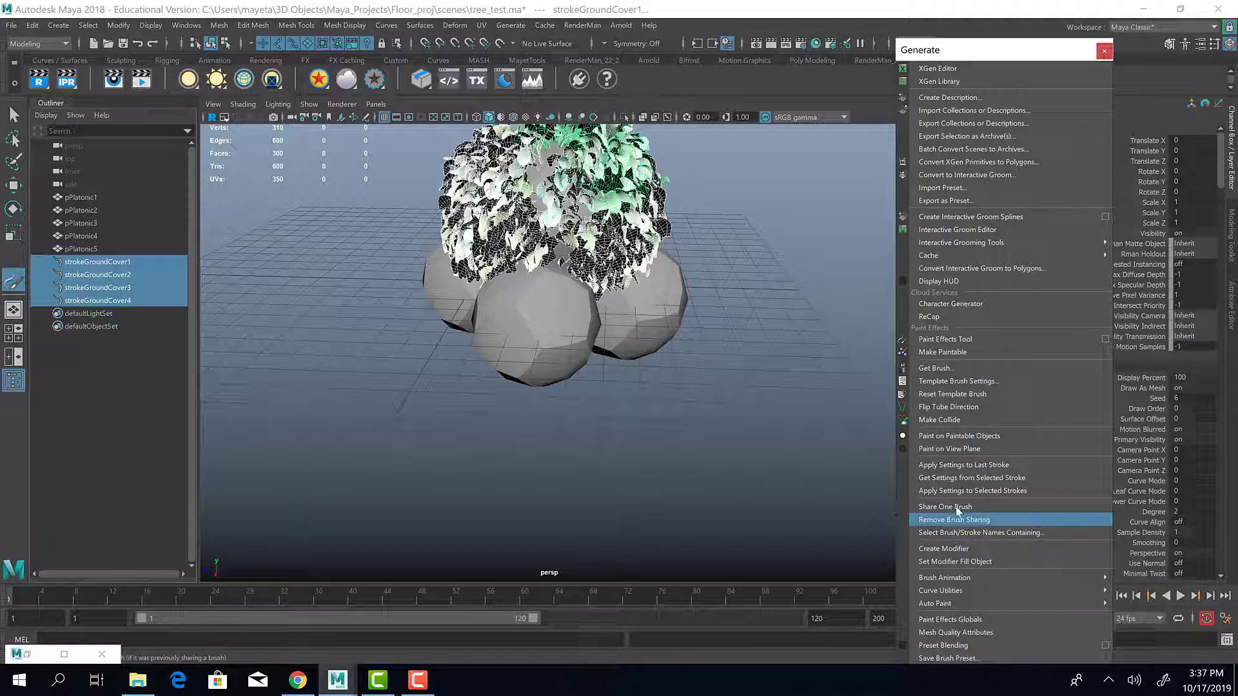
click(1104, 50)
Display the groundCover1 brush attributes of the first groundCover stroke
click(91, 264)
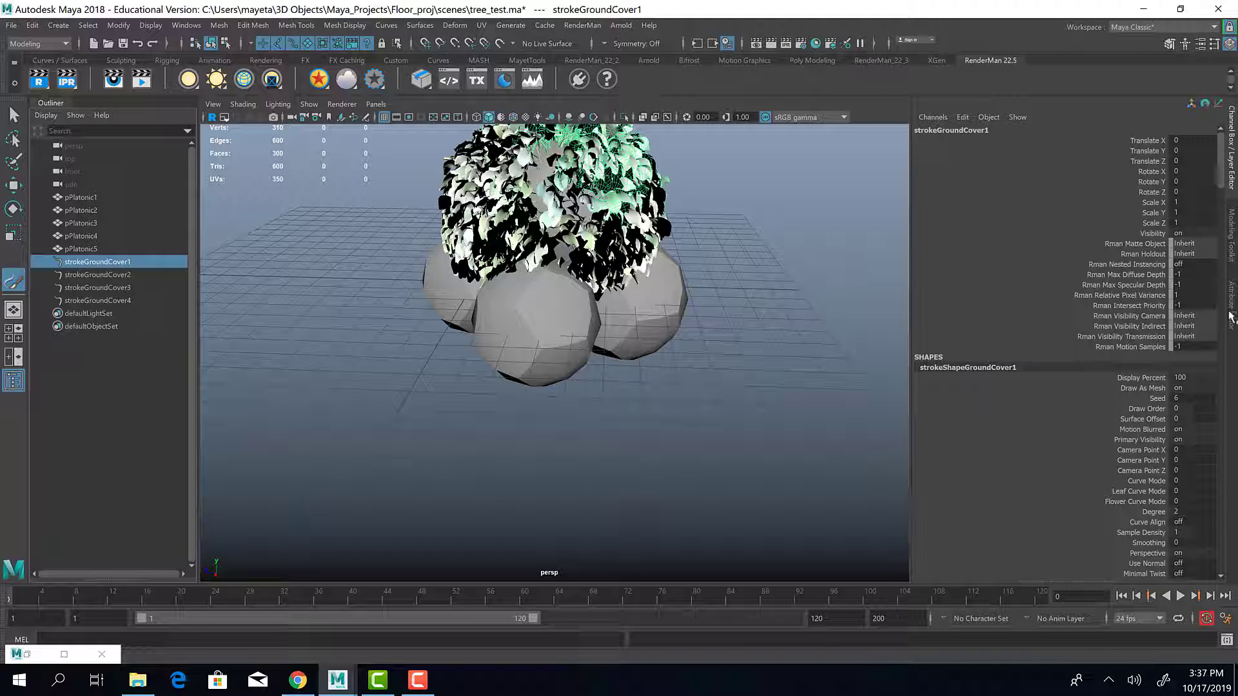
key(ctrl+a)
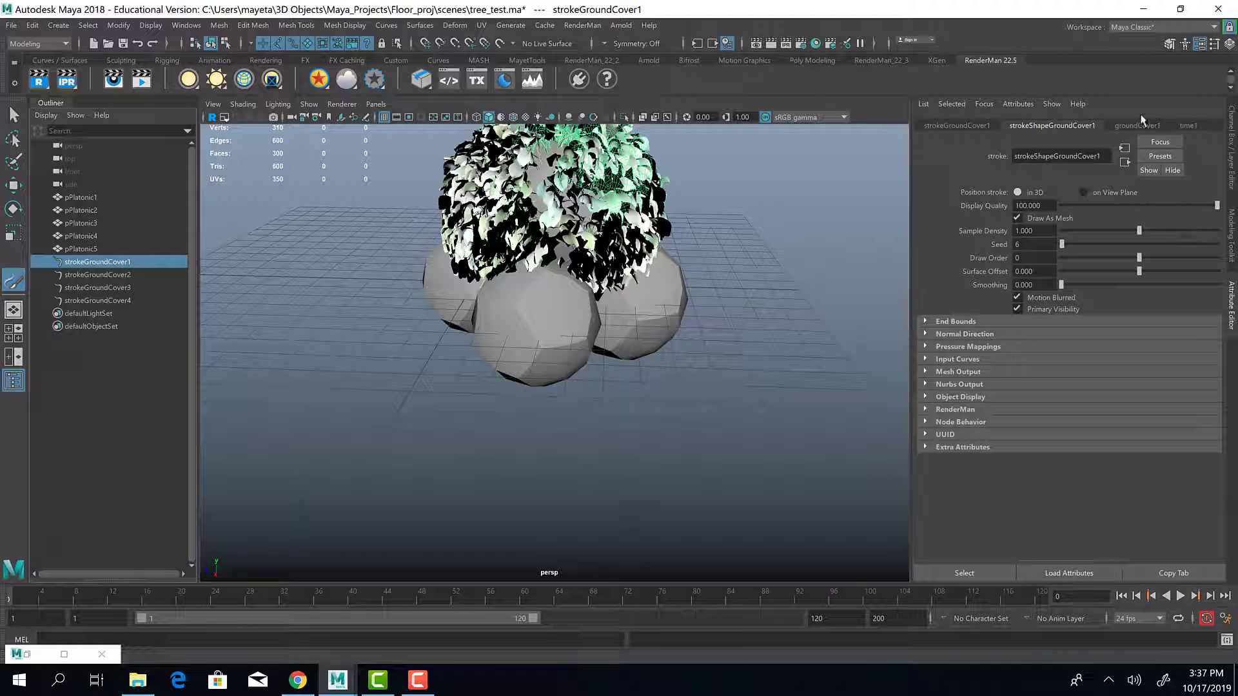
click(1127, 128)
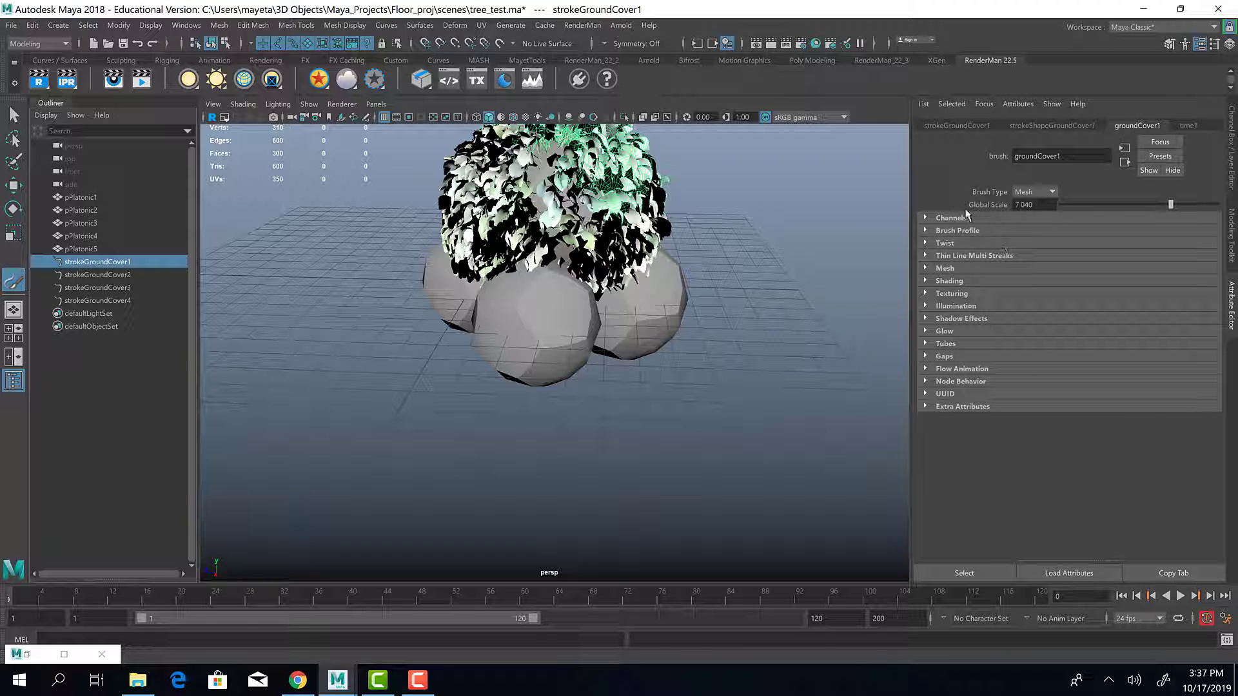
alt+drag(714, 231, 669, 262)
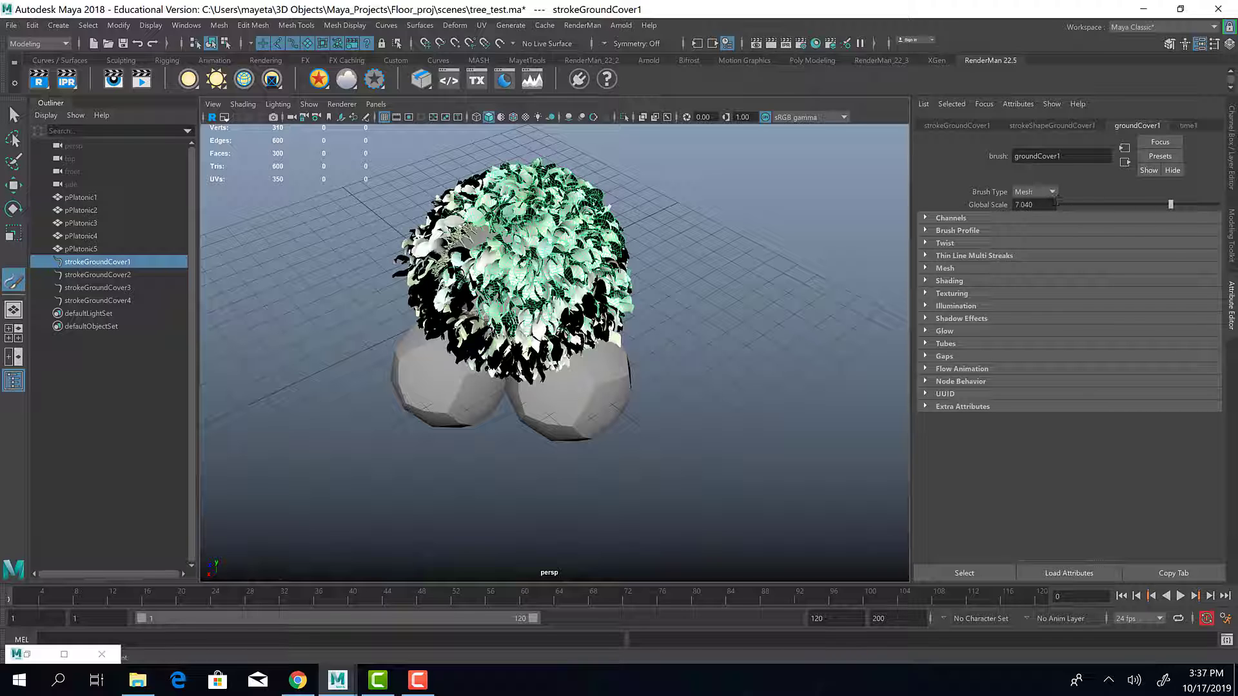
Try a Global Scale of 10 on the shared groundCover brush, and set it to 5
drag(1051, 205, 971, 211)
key(Return)
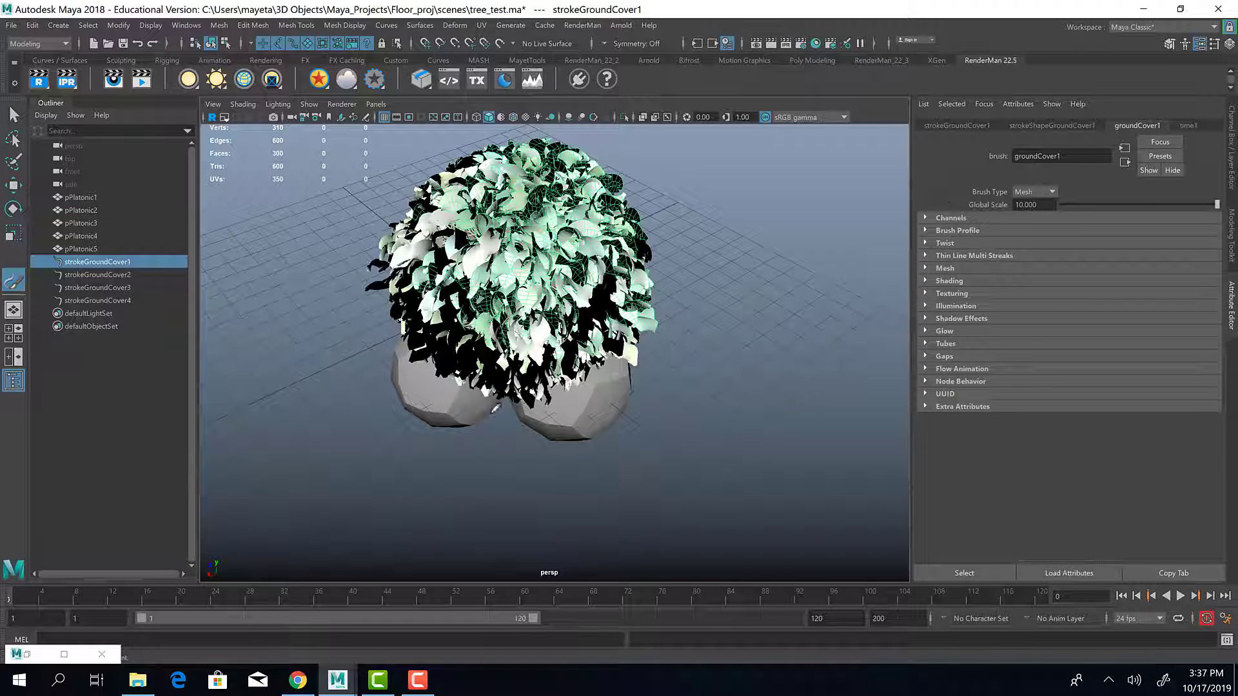
drag(1055, 201, 999, 204)
key(Return)
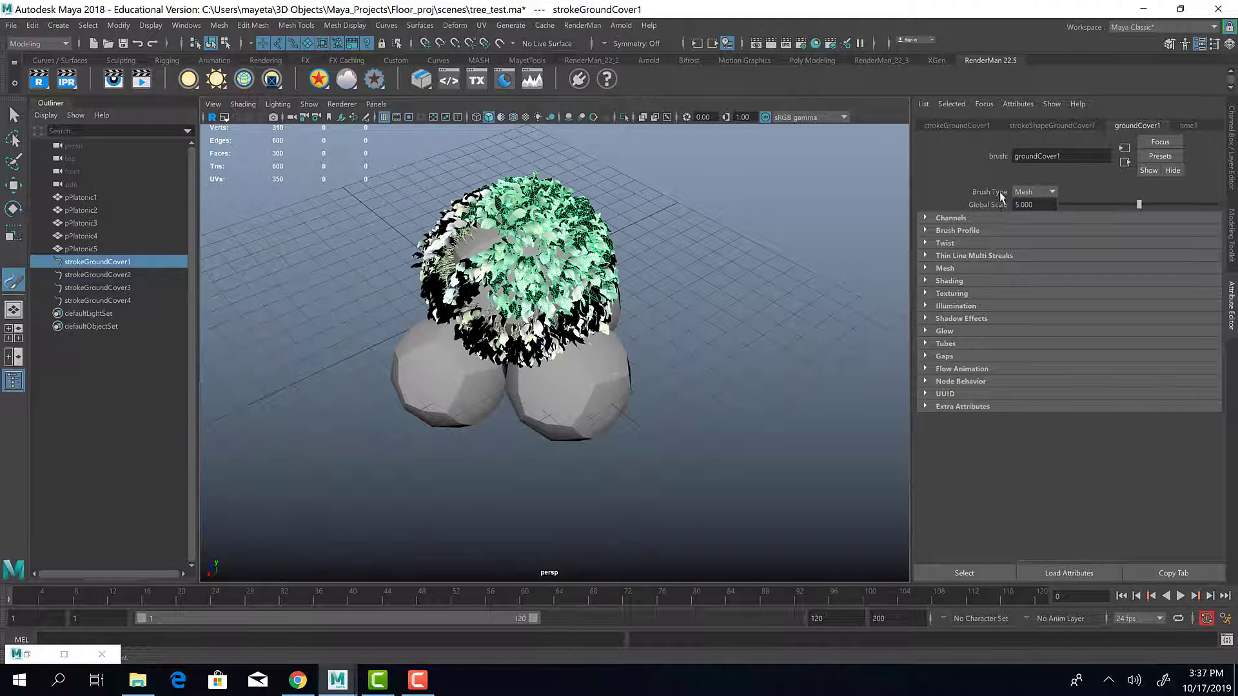
Select the lower front sphere and make it paintable for Paint Effects
alt+drag(645, 368, 594, 359)
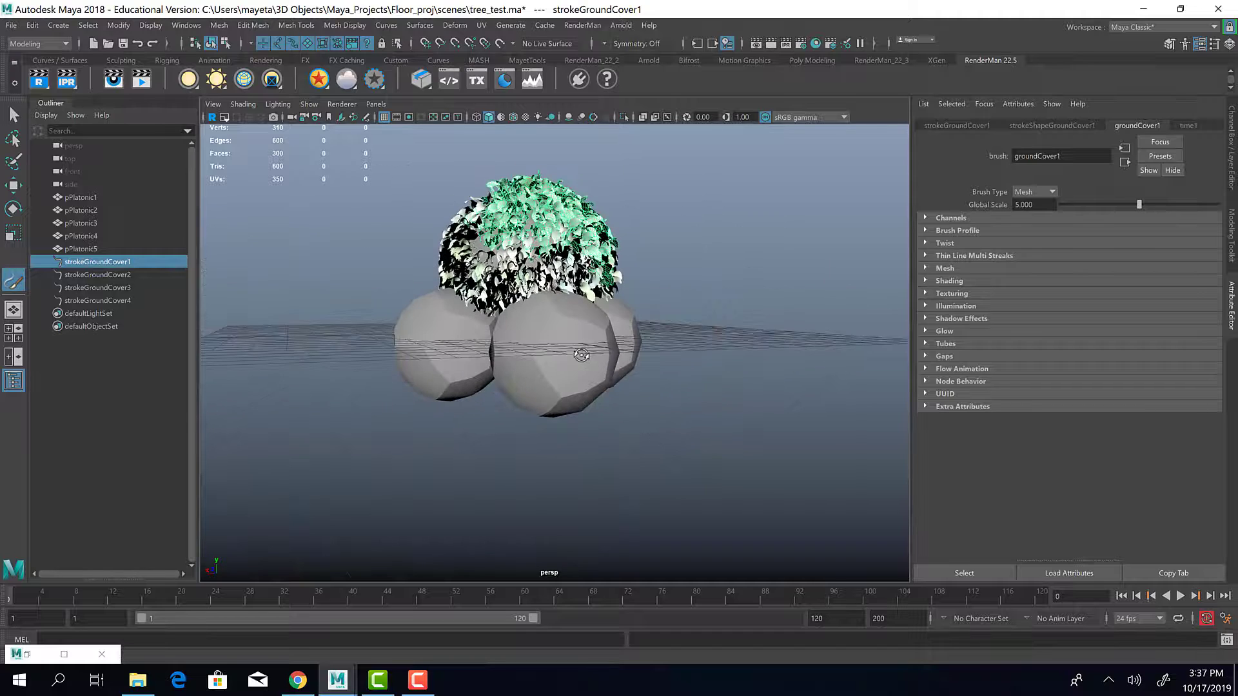
click(14, 115)
click(559, 382)
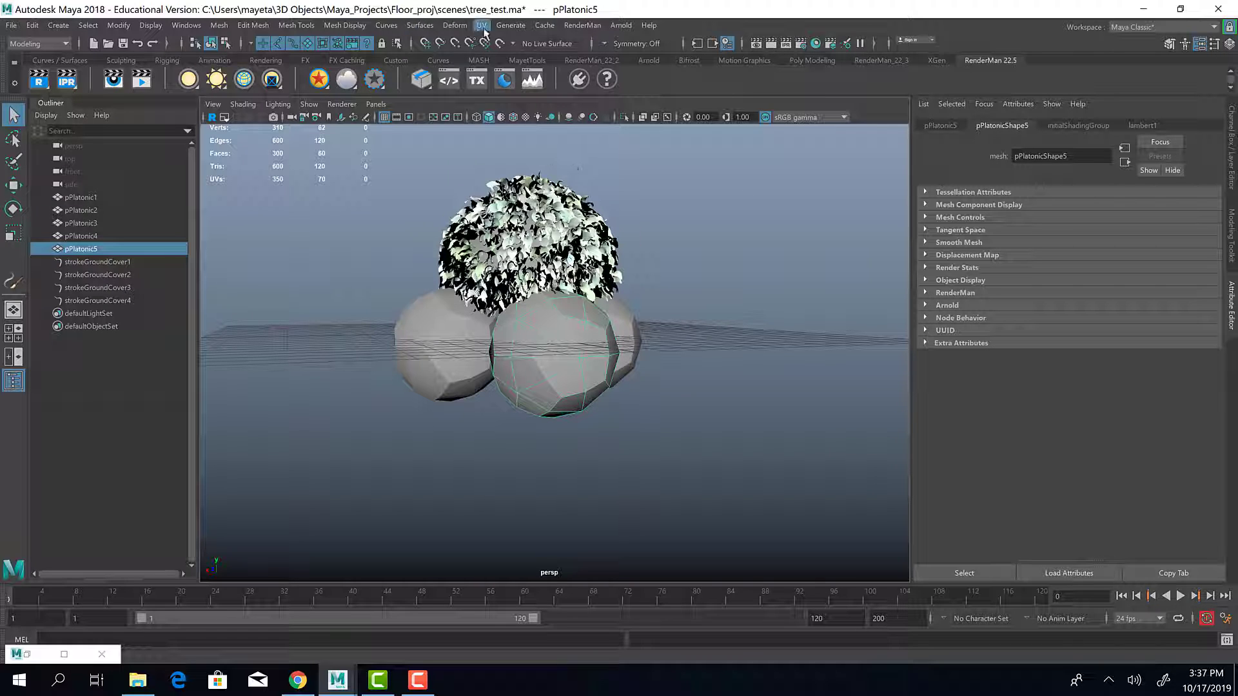
click(511, 25)
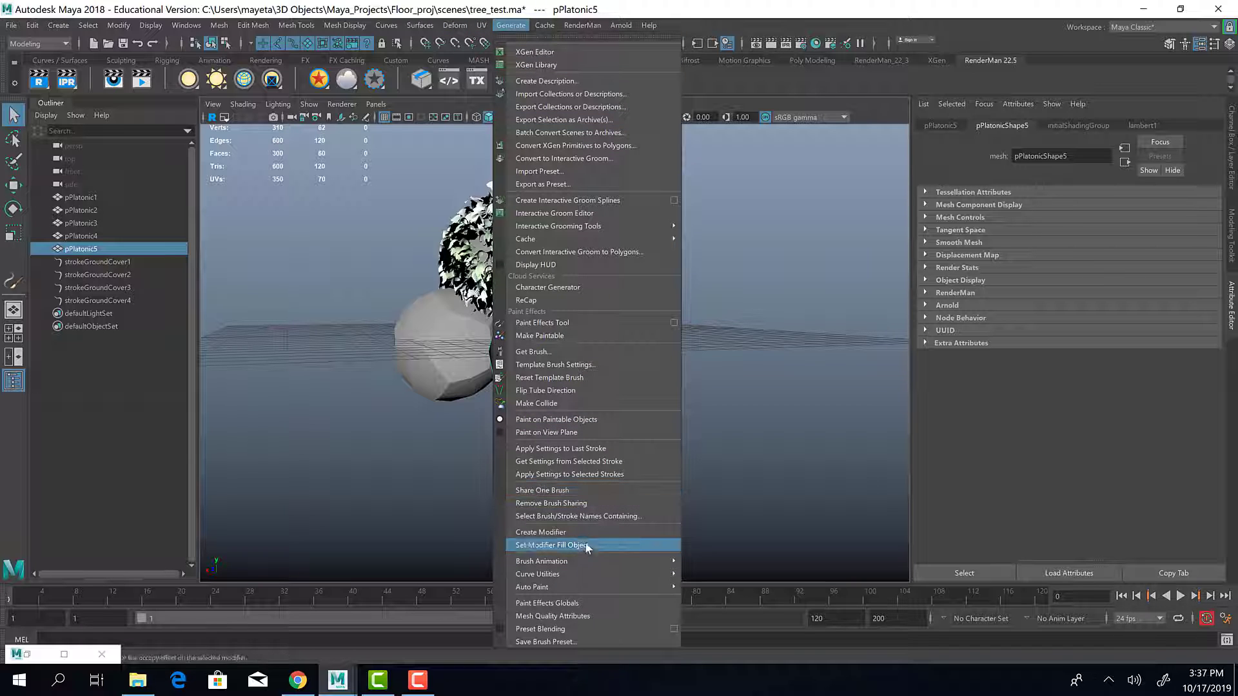
click(597, 338)
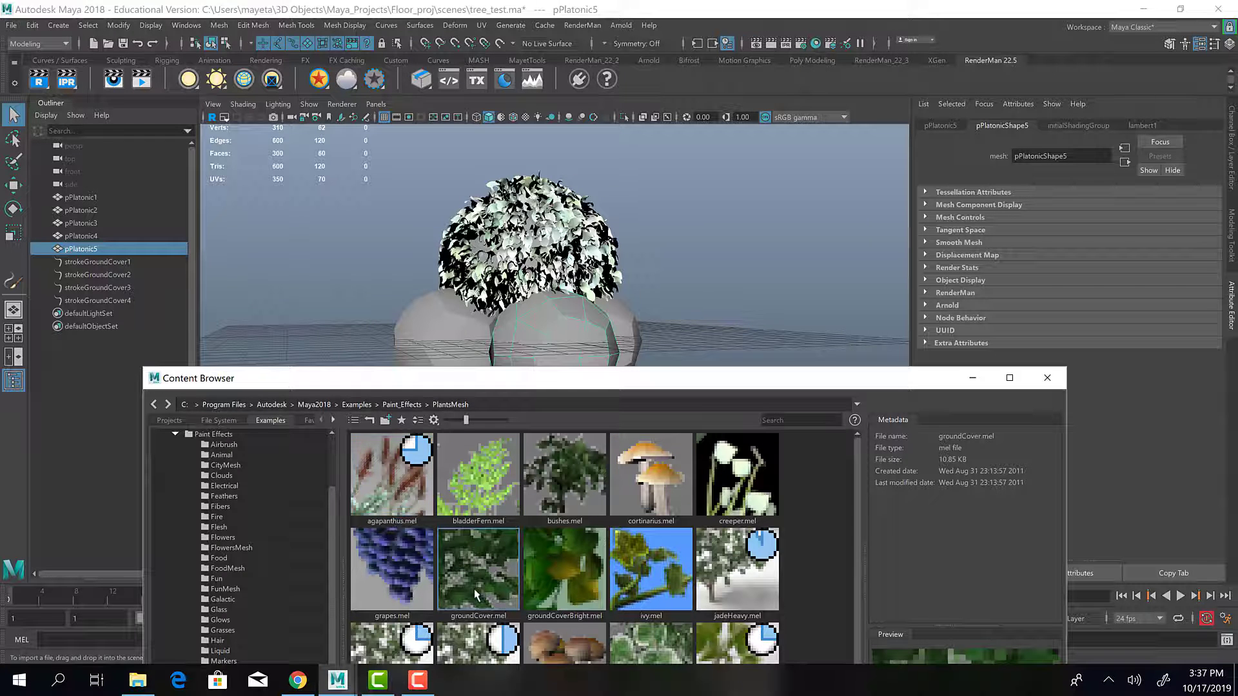
click(972, 378)
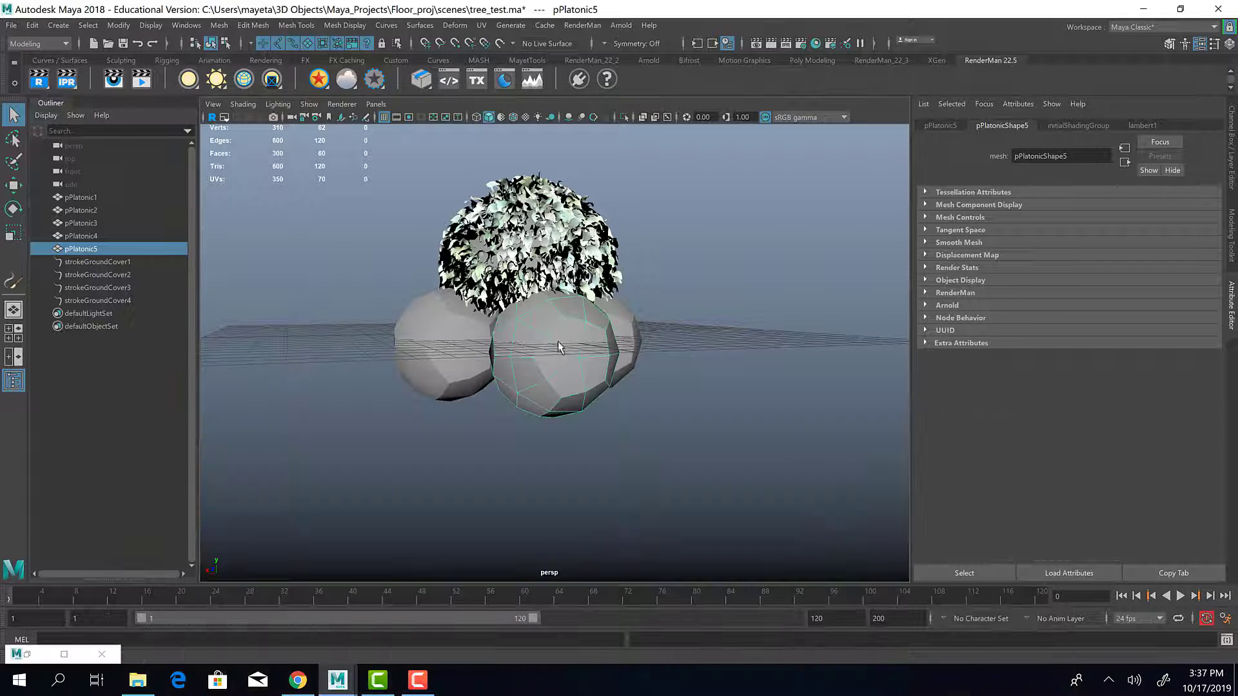
click(64, 654)
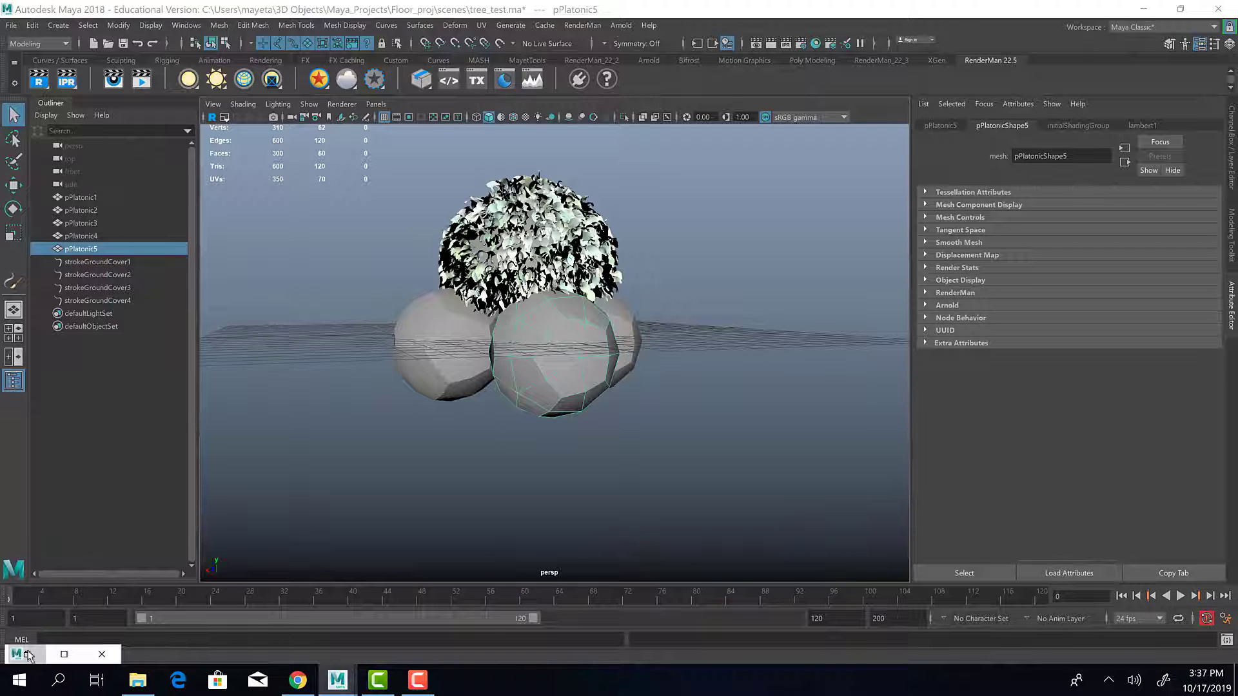
Load the groundCover brush from the PlantsMesh presets and paint strokes over the lower front sphere pPlatonic5
click(480, 570)
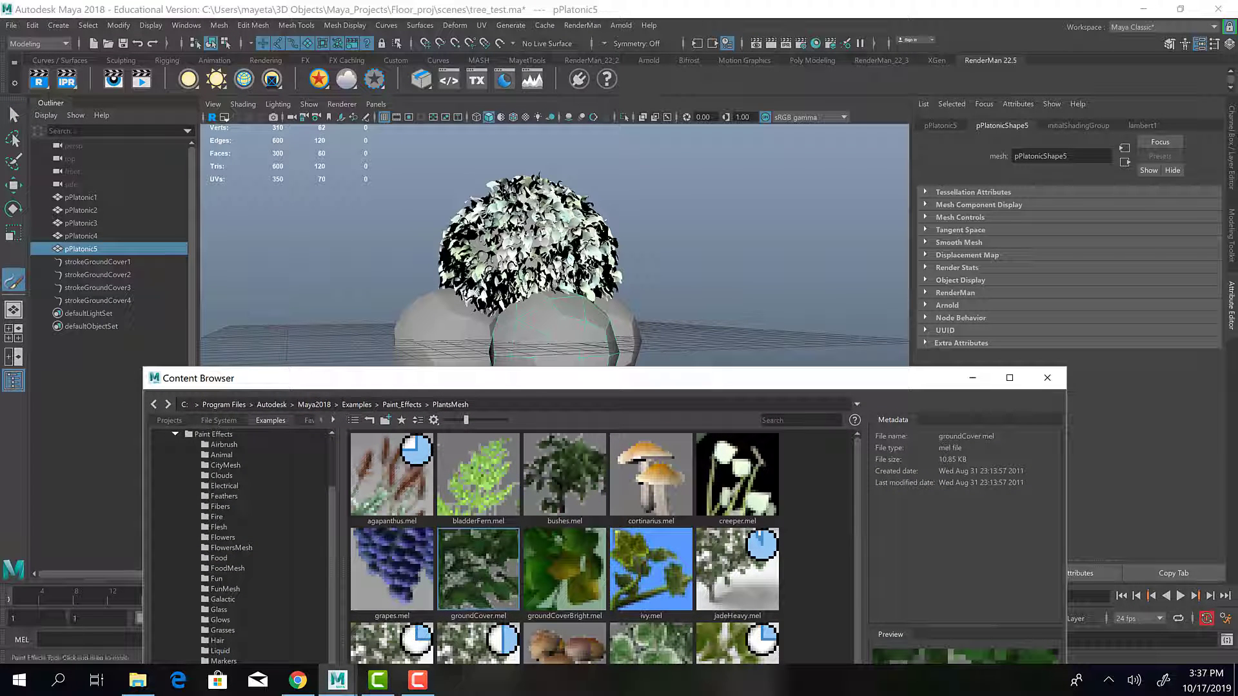
click(973, 378)
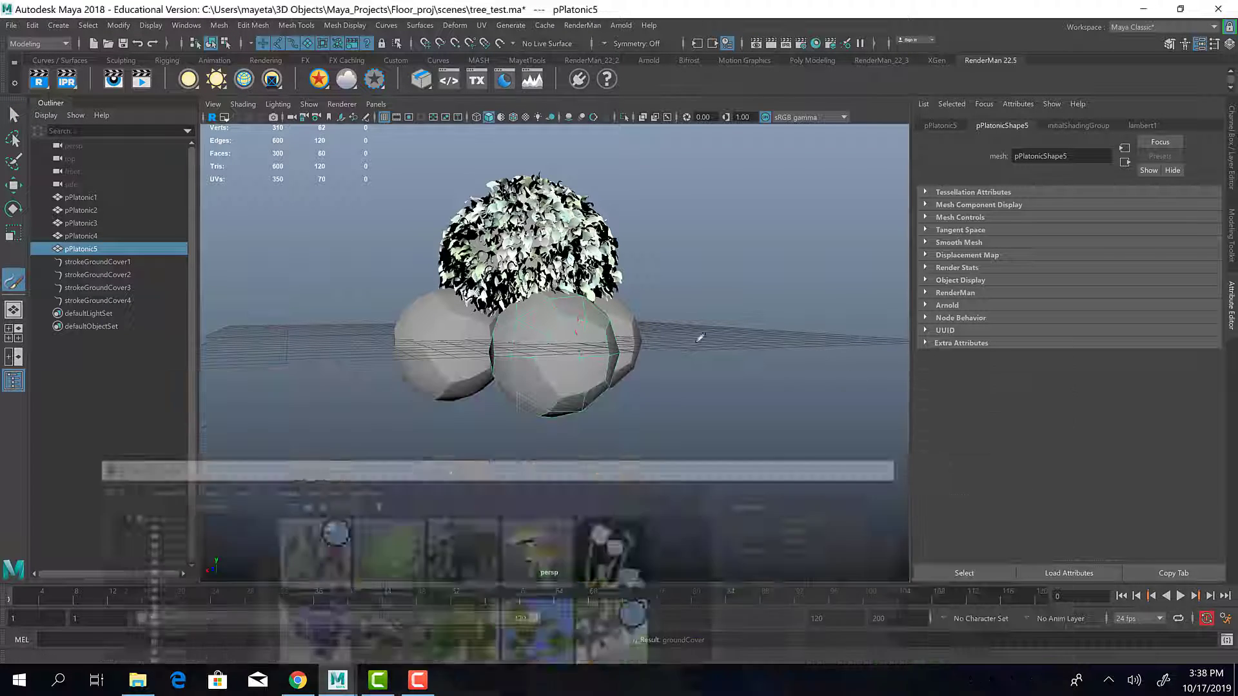
mouse_move(557, 312)
mouse_down()
mouse_move(513, 334)
mouse_move(525, 405)
mouse_move(583, 361)
mouse_move(583, 413)
mouse_move(557, 311)
mouse_move(583, 309)
mouse_move(545, 299)
mouse_move(535, 323)
mouse_move(557, 310)
mouse_move(548, 400)
mouse_move(496, 351)
mouse_move(557, 312)
mouse_move(554, 329)
mouse_move(603, 329)
mouse_move(615, 355)
mouse_move(557, 311)
mouse_move(606, 358)
mouse_move(580, 399)
mouse_move(583, 322)
mouse_move(557, 312)
mouse_move(559, 378)
mouse_move(580, 348)
mouse_move(587, 359)
mouse_move(713, 355)
mouse_move(586, 350)
mouse_up()
mouse_move(526, 308)
mouse_down()
mouse_move(528, 390)
mouse_move(502, 399)
mouse_move(497, 329)
mouse_move(523, 307)
mouse_move(538, 390)
mouse_move(500, 386)
mouse_move(482, 332)
mouse_move(524, 306)
mouse_up()
mouse_move(524, 307)
mouse_down()
mouse_move(490, 345)
mouse_move(543, 387)
mouse_move(545, 326)
mouse_move(474, 349)
mouse_up()
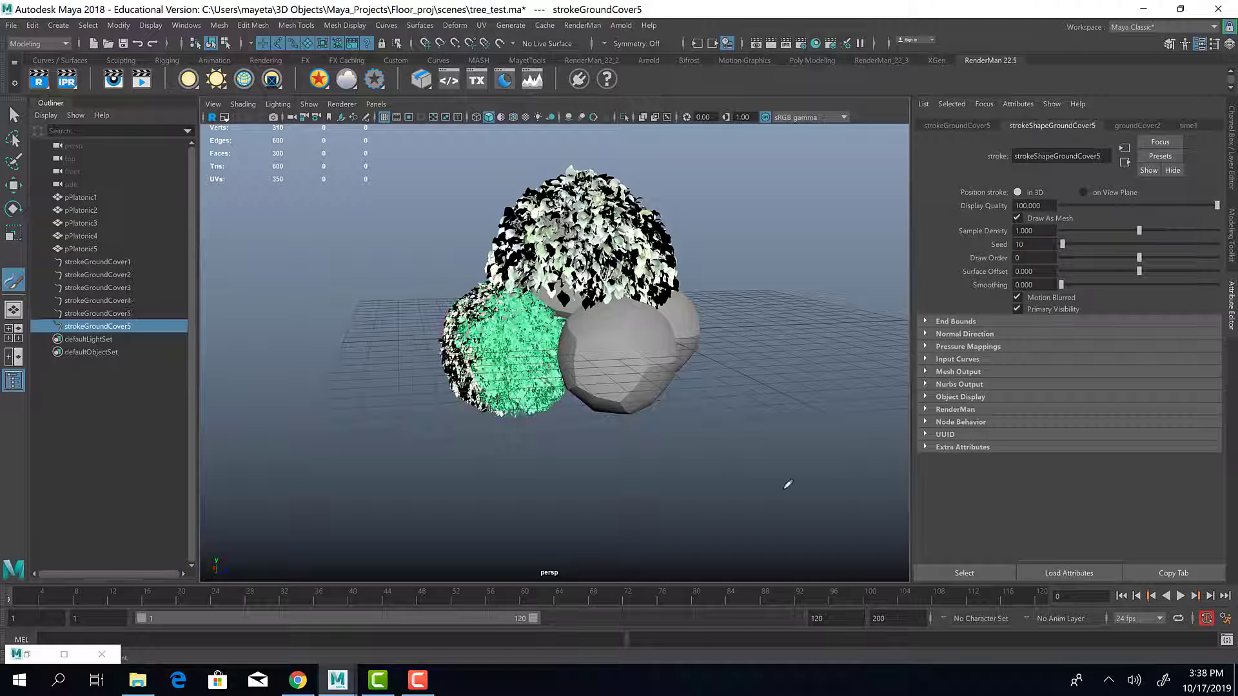
mouse_move(557, 309)
alt+mouse_down()
mouse_move(619, 358)
mouse_move(610, 338)
mouse_move(536, 331)
mouse_move(580, 394)
mouse_move(603, 400)
mouse_move(584, 336)
mouse_move(595, 332)
alt+mouse_up()
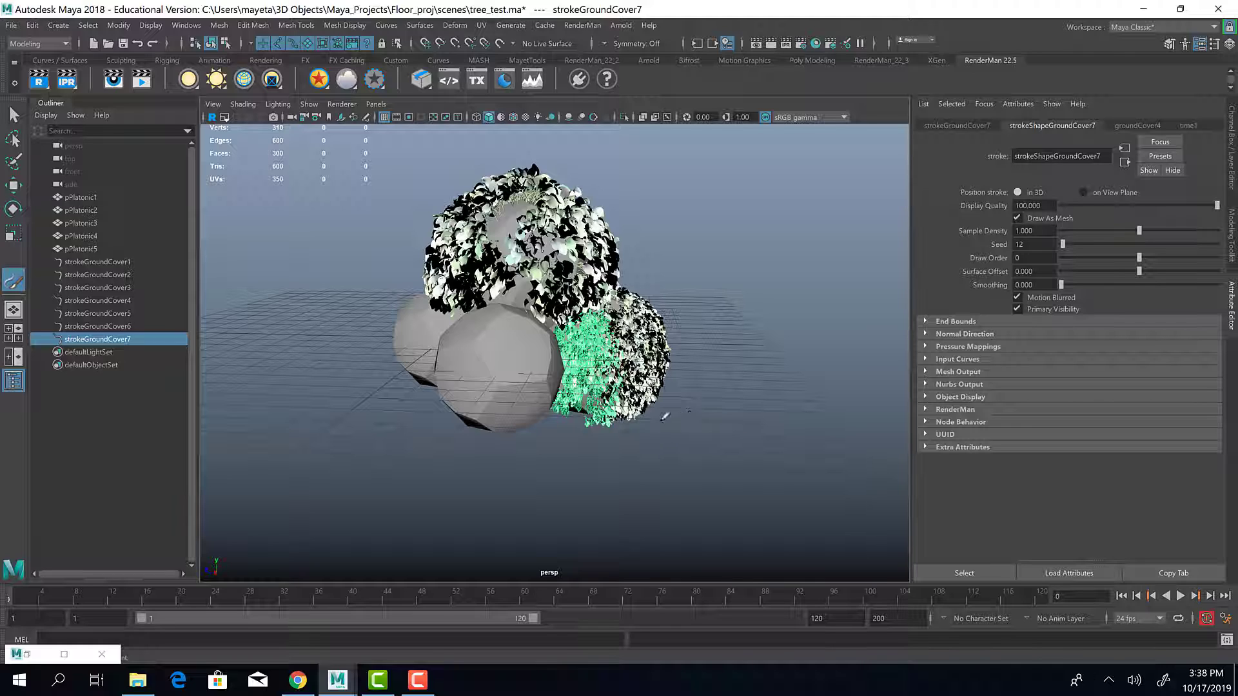
Select the bare sphere pPlatonic3 beside the painted one and make it paintable for Paint Effects
key(q)
click(519, 380)
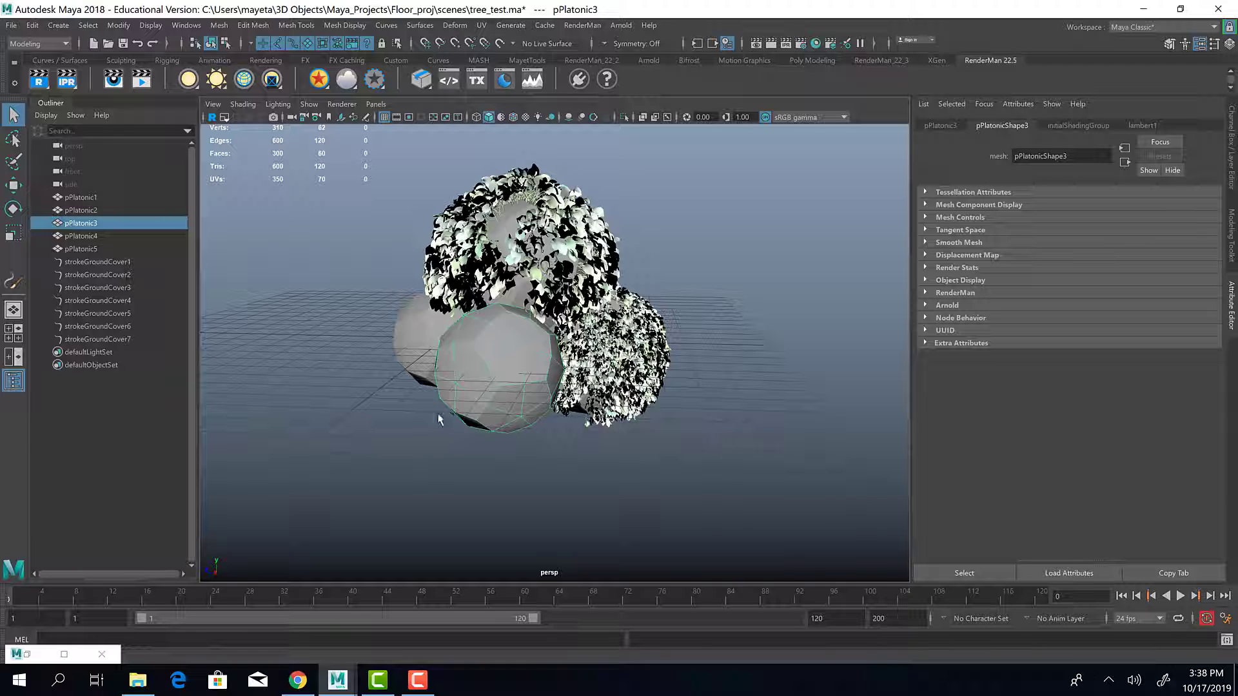
click(518, 27)
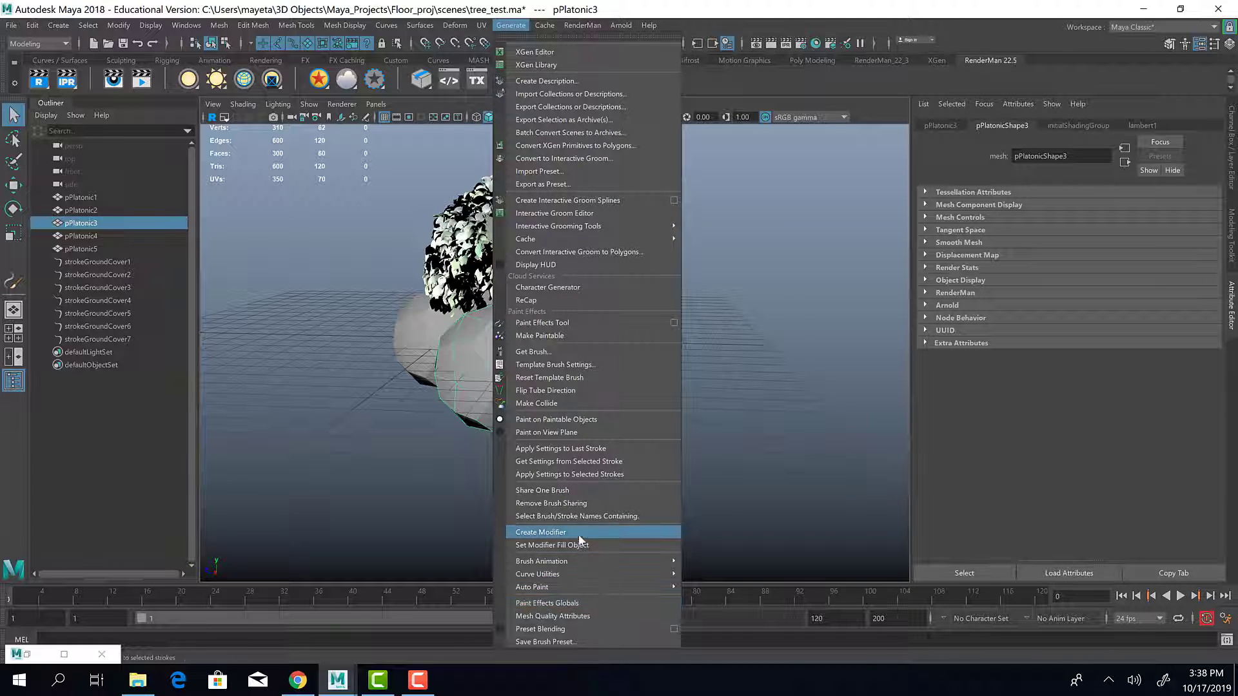
click(540, 336)
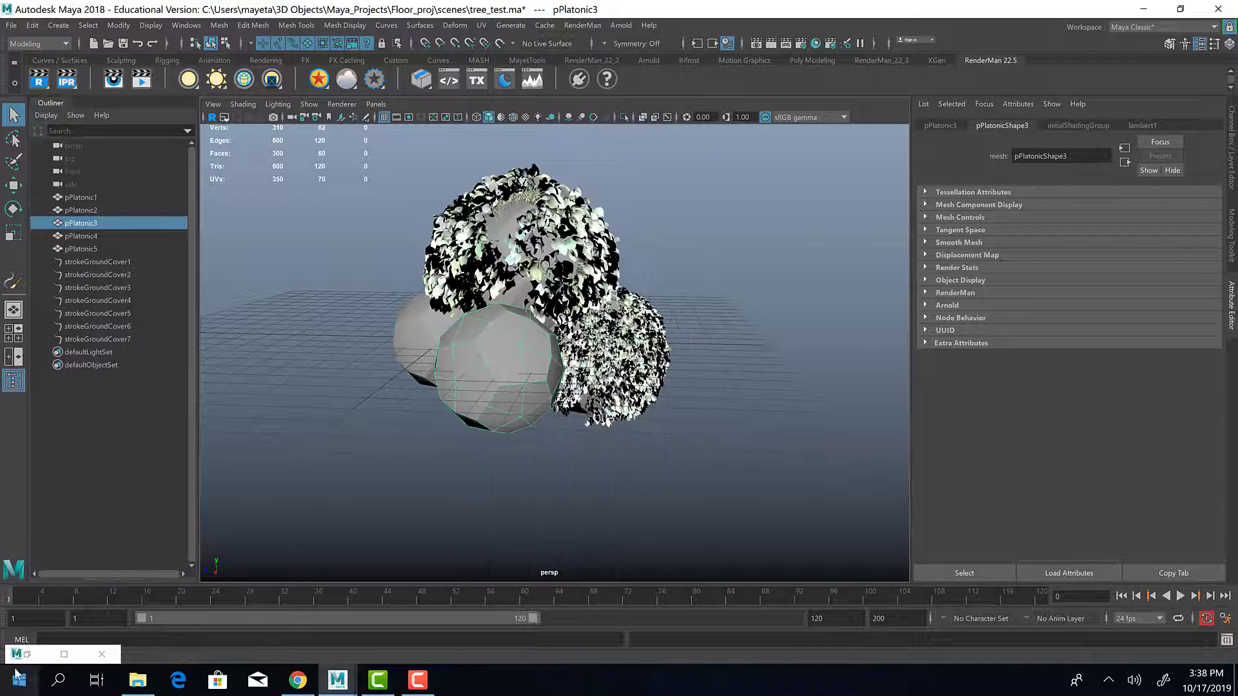
Reload the groundCover preset brush and paint strokes around the sides of pPlatonic3
click(27, 654)
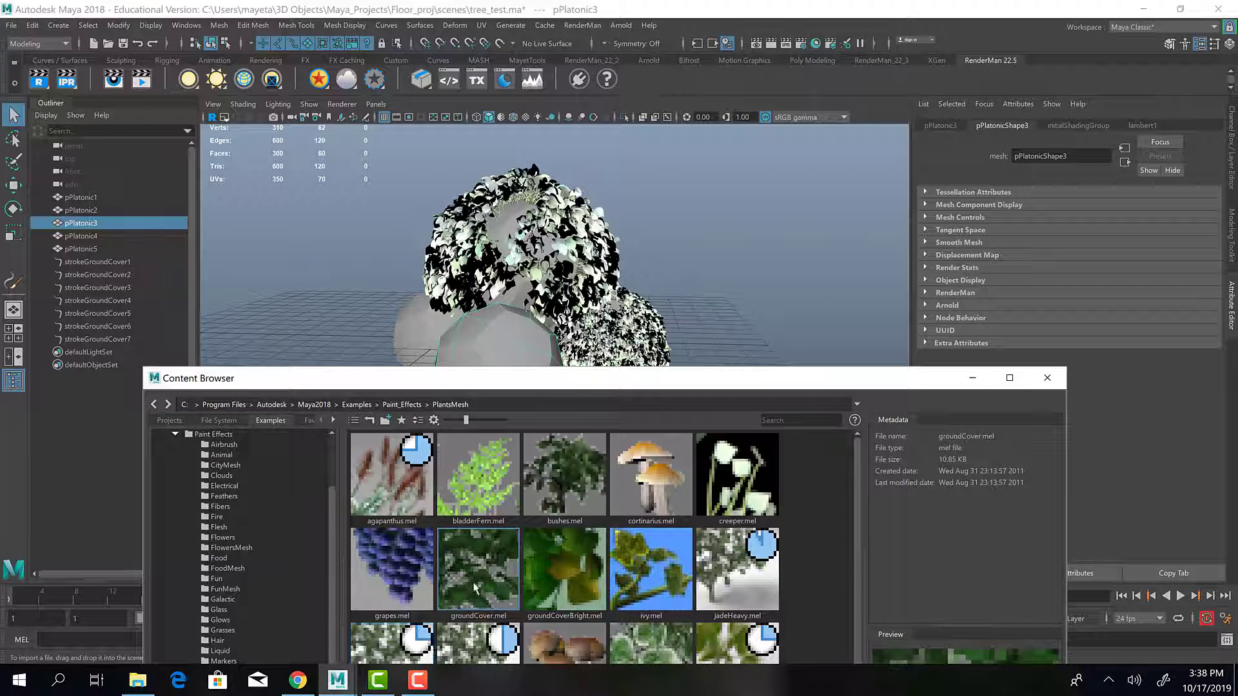
click(475, 586)
click(972, 378)
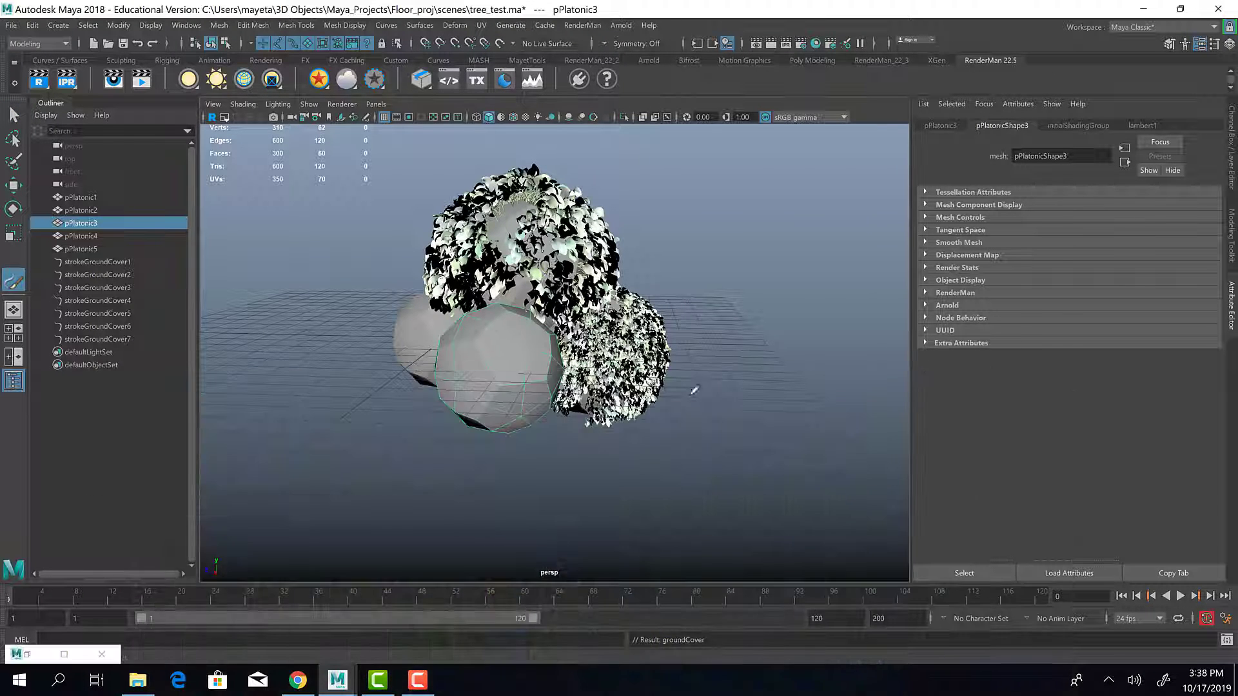
mouse_move(502, 333)
mouse_down()
mouse_move(509, 313)
mouse_move(455, 339)
mouse_move(465, 393)
mouse_move(500, 329)
mouse_move(493, 429)
mouse_move(529, 390)
mouse_move(548, 419)
mouse_move(498, 331)
mouse_move(535, 345)
mouse_move(526, 307)
mouse_move(506, 357)
mouse_move(487, 311)
mouse_move(498, 331)
mouse_move(458, 387)
mouse_move(657, 296)
mouse_up()
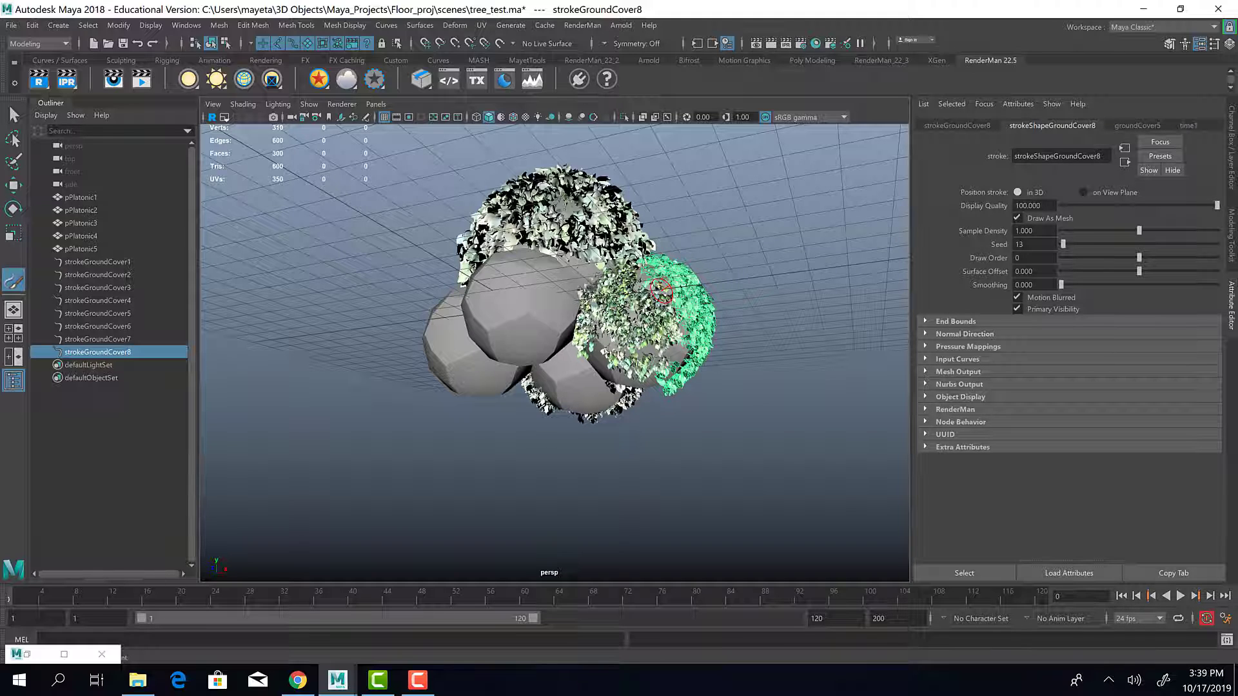
mouse_move(662, 291)
mouse_down()
mouse_move(629, 285)
mouse_move(635, 300)
mouse_up()
mouse_move(716, 284)
alt+mouse_down()
mouse_move(585, 341)
mouse_move(562, 404)
mouse_move(498, 401)
alt+mouse_up()
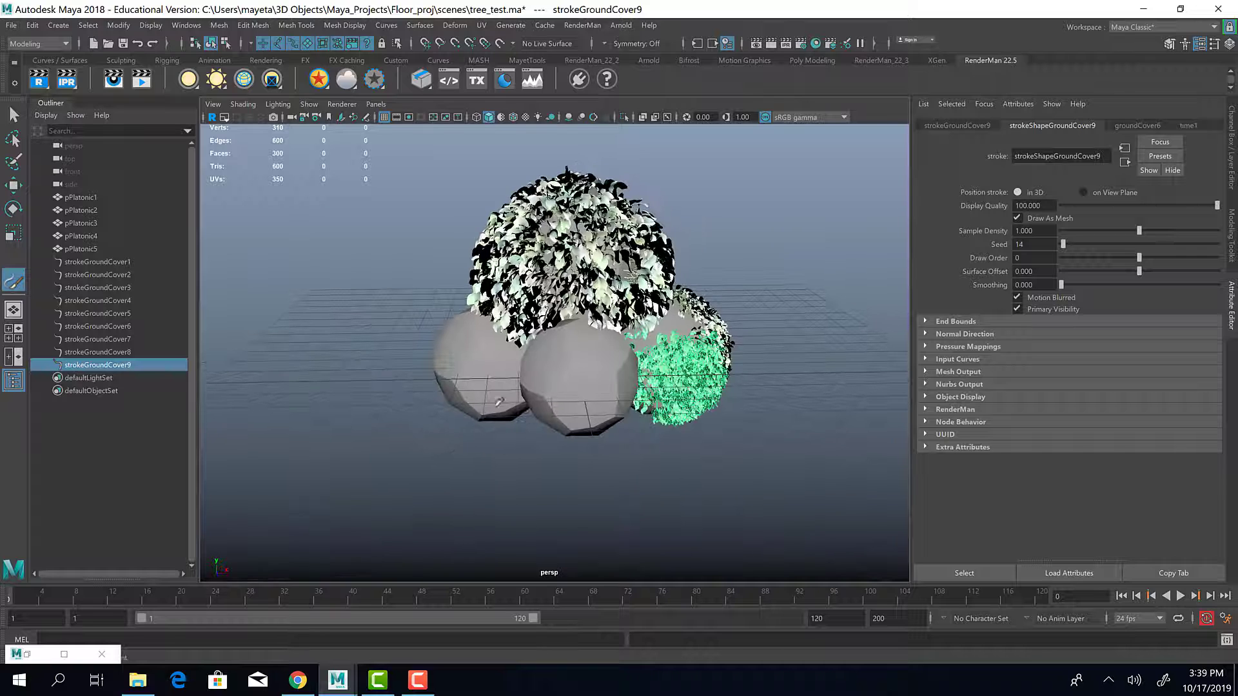
Select the bare lower sphere pPlatonic1 and make it paintable for Paint Effects
key(q)
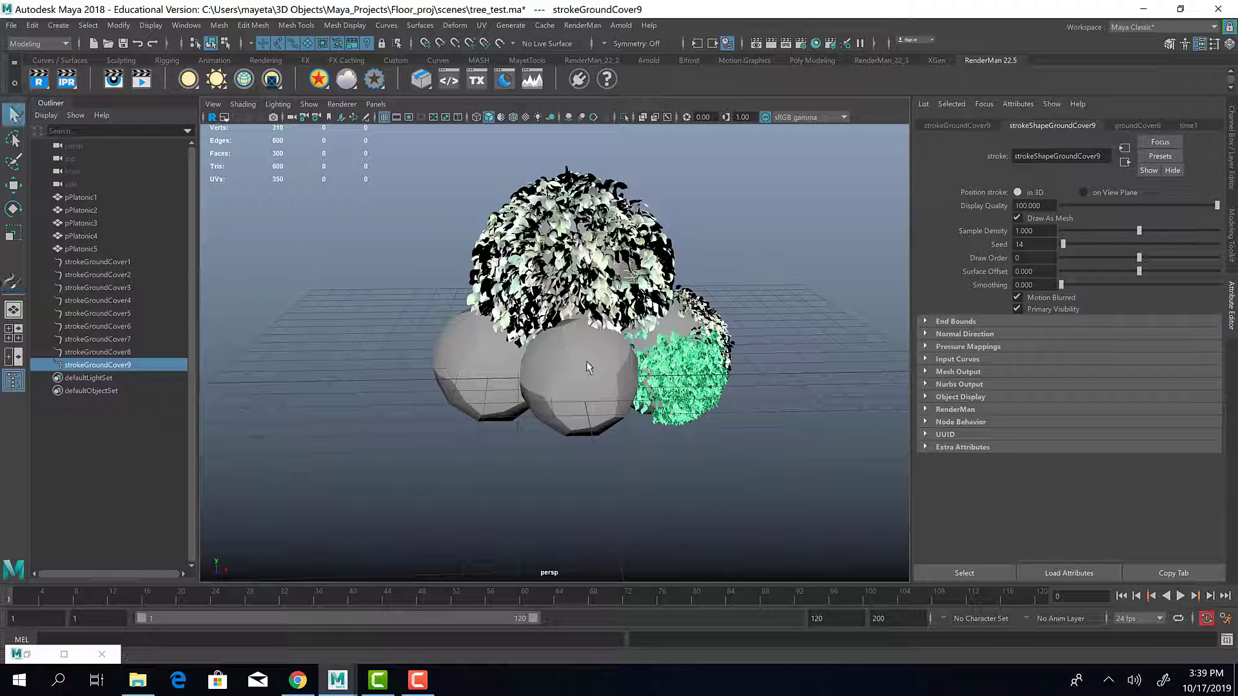
click(604, 435)
click(589, 402)
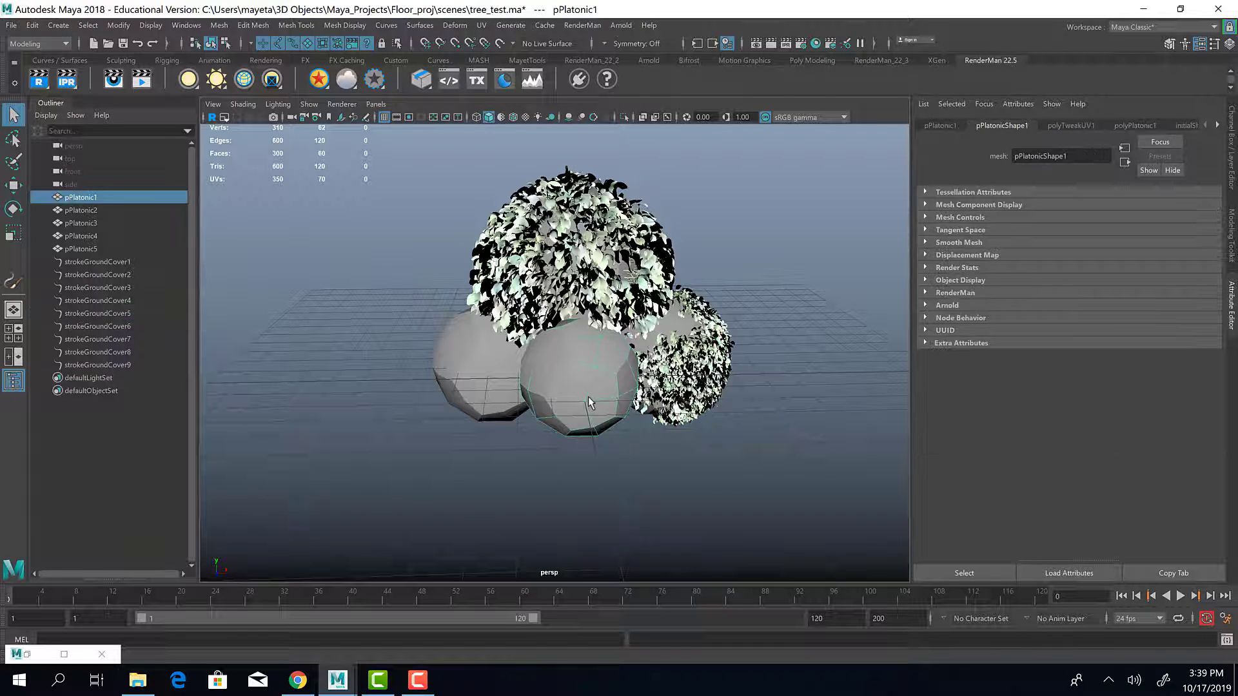
click(511, 25)
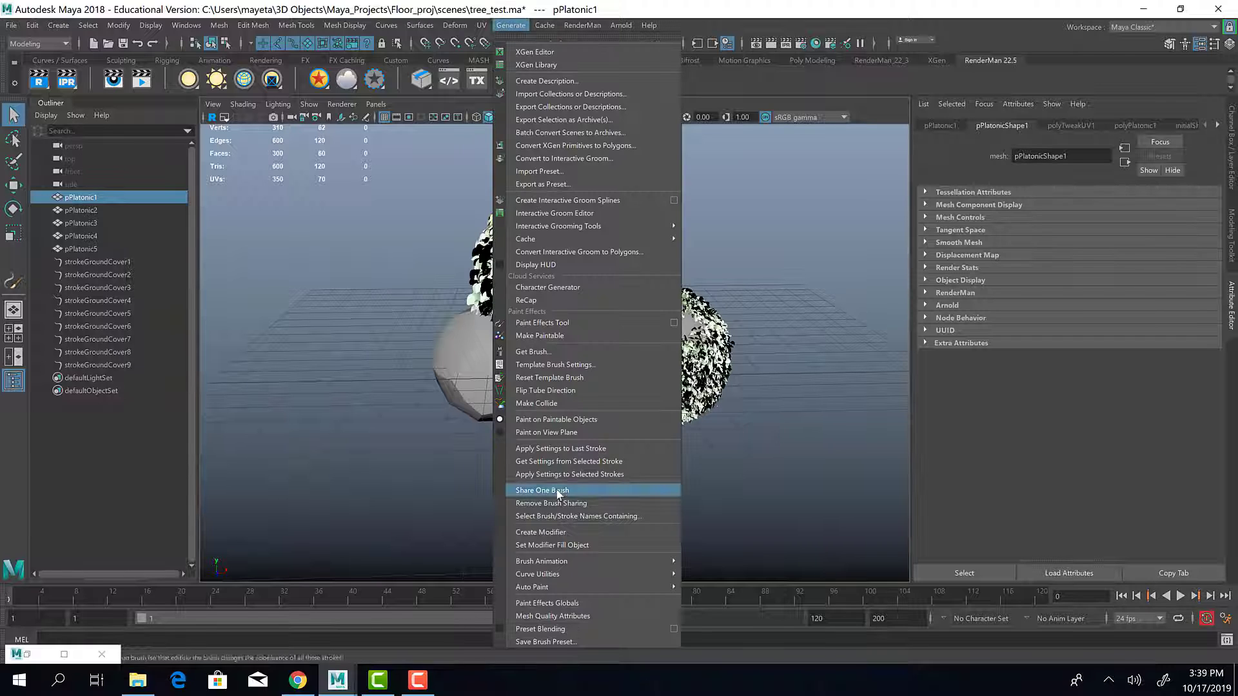
click(585, 337)
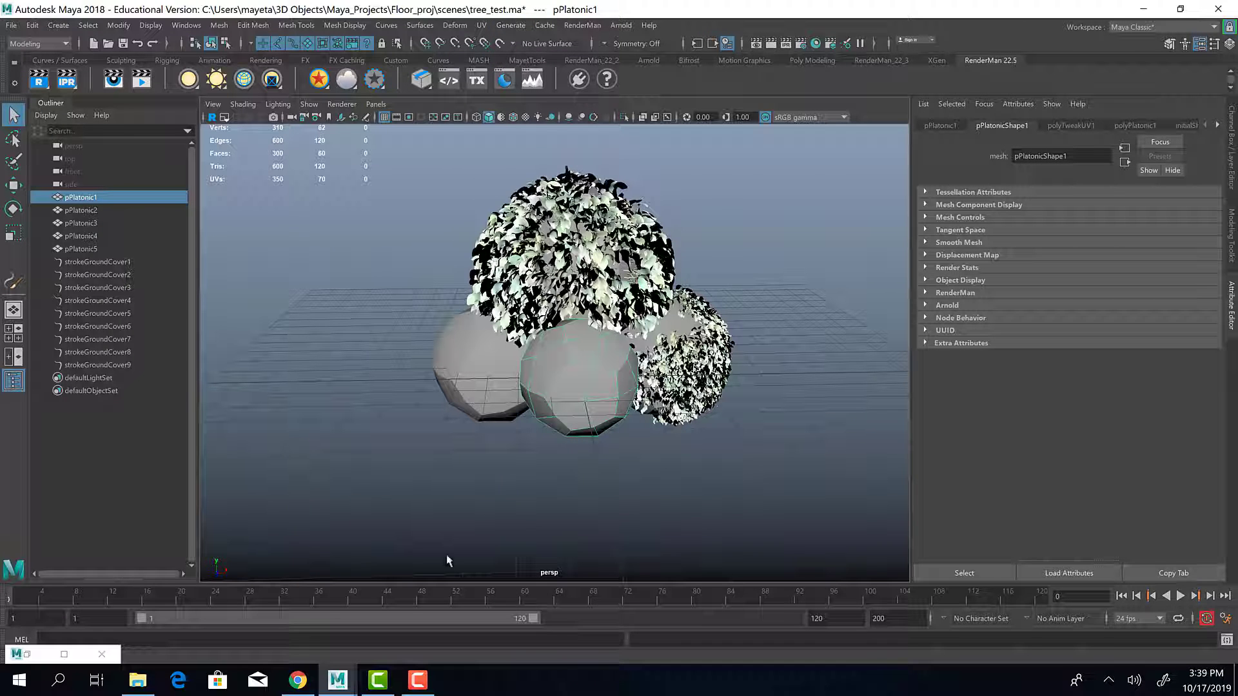
Reload the groundCover preset brush and cover both sides of pPlatonic1 with strokes
click(26, 655)
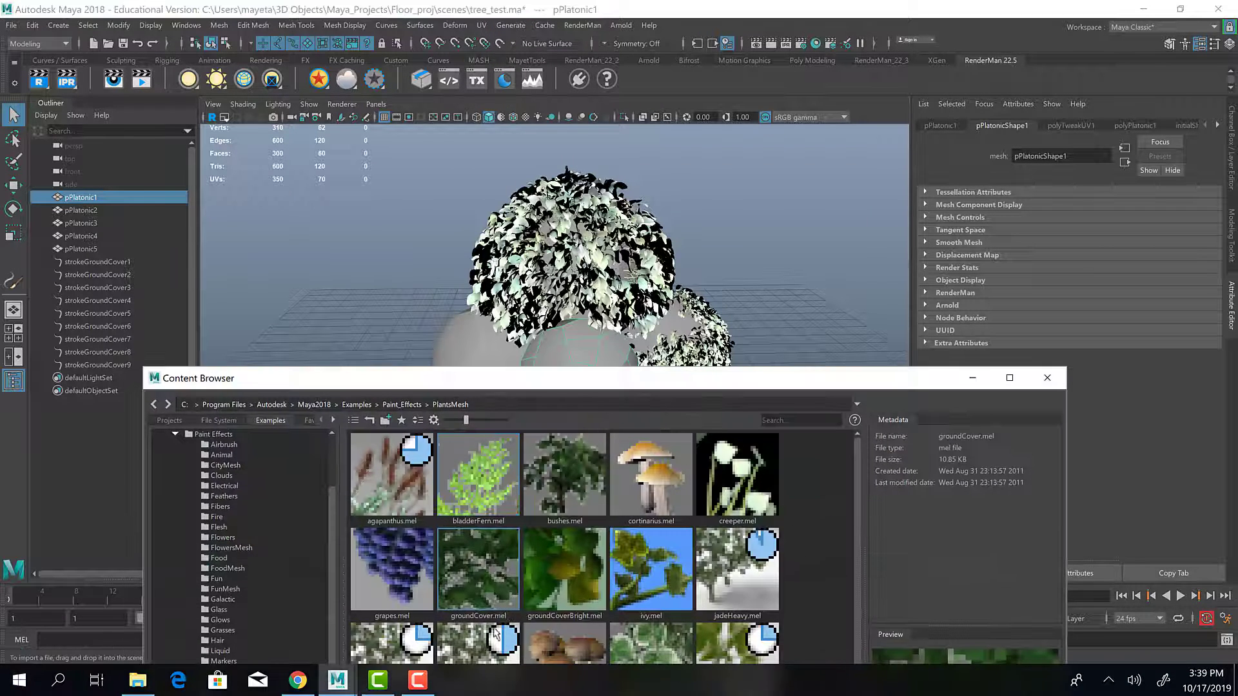
click(490, 570)
click(973, 378)
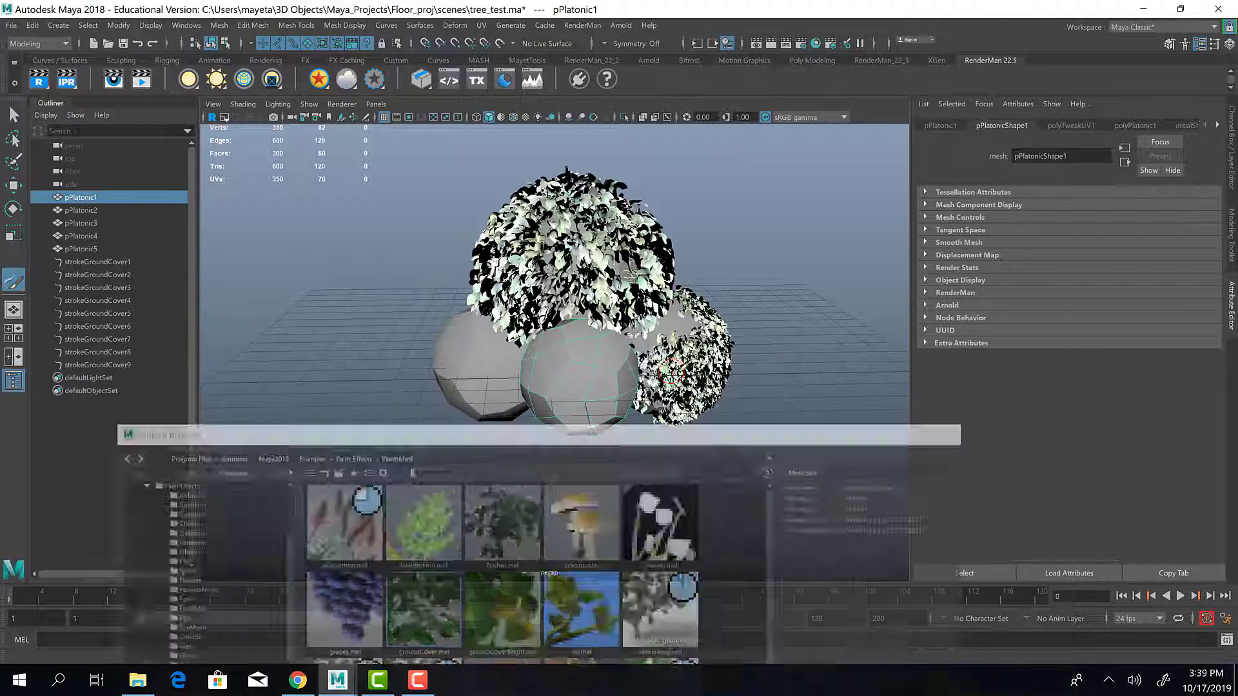
mouse_move(596, 341)
mouse_down()
mouse_move(563, 361)
mouse_move(542, 342)
mouse_move(556, 412)
mouse_move(595, 343)
mouse_move(630, 394)
mouse_move(584, 407)
mouse_move(533, 374)
mouse_move(560, 401)
mouse_move(603, 387)
mouse_move(581, 323)
mouse_move(628, 387)
mouse_move(601, 403)
mouse_up()
mouse_move(612, 338)
alt+mouse_down()
mouse_move(616, 229)
mouse_move(651, 316)
mouse_move(614, 386)
mouse_move(658, 392)
mouse_move(620, 326)
mouse_move(714, 348)
alt+mouse_up()
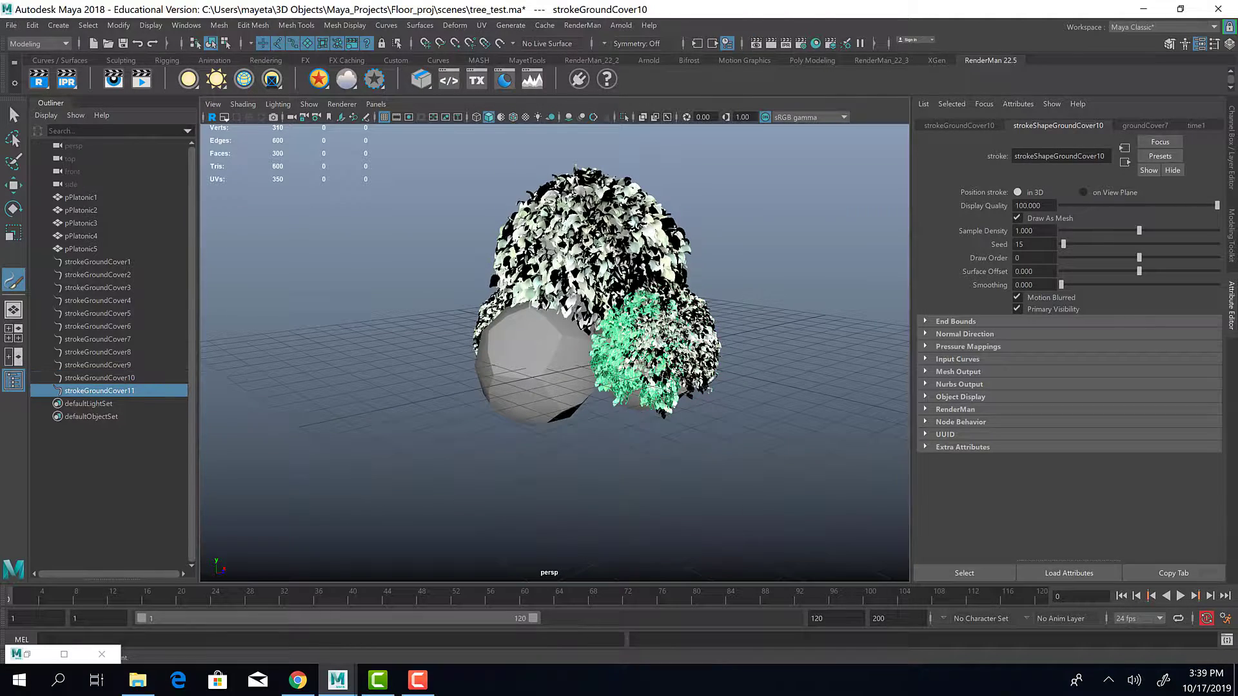
Select the last bare sphere, pPlatonic4, and make it paintable for Paint Effects
mouse_move(629, 314)
alt+mouse_down()
mouse_move(800, 330)
mouse_move(761, 296)
alt+mouse_up()
key(q)
click(574, 409)
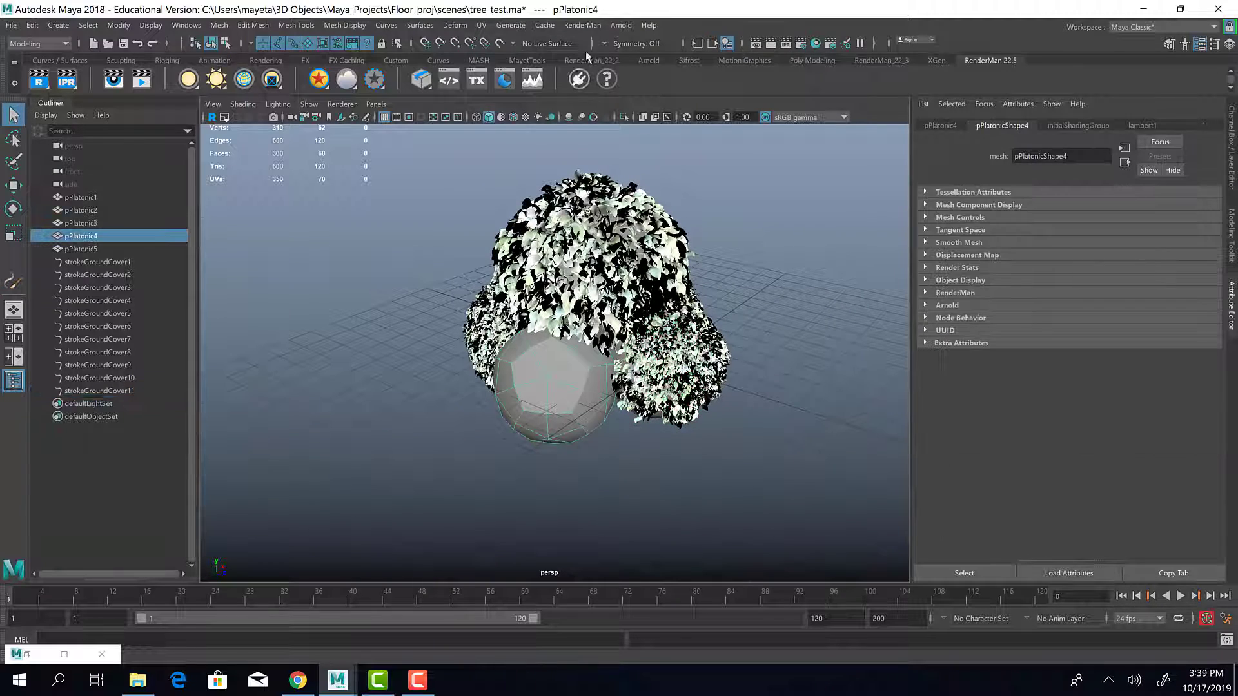
click(510, 25)
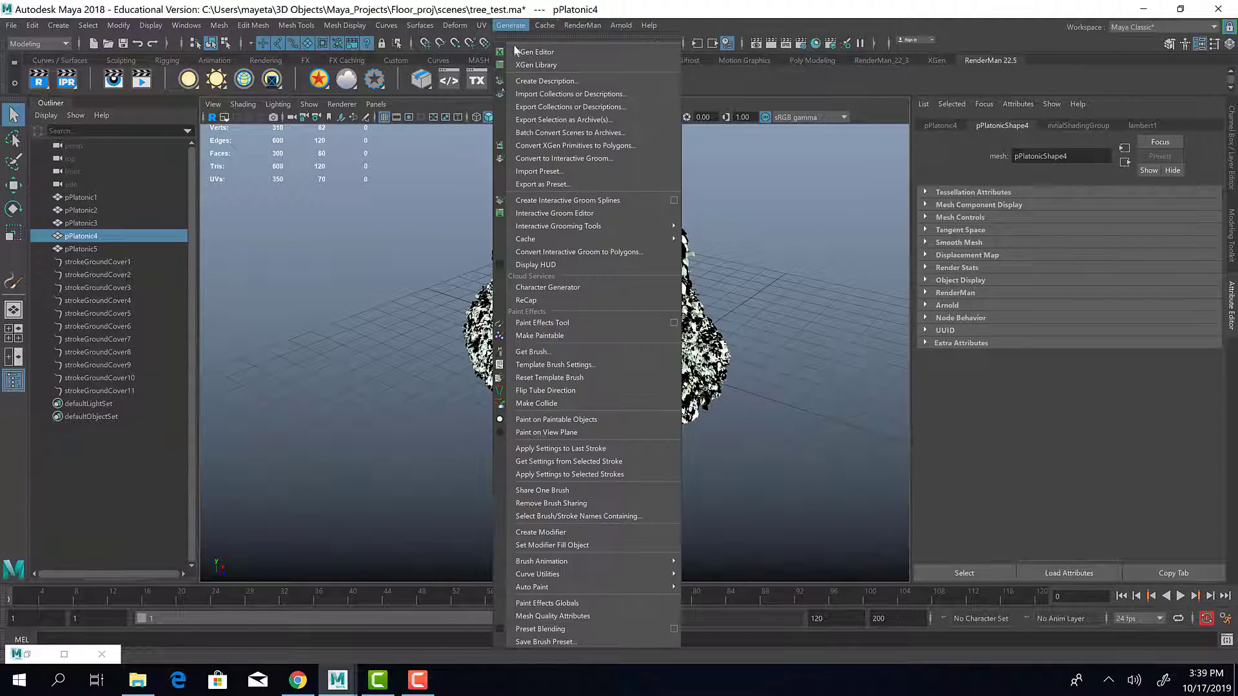
click(567, 335)
alt+drag(642, 418, 648, 411)
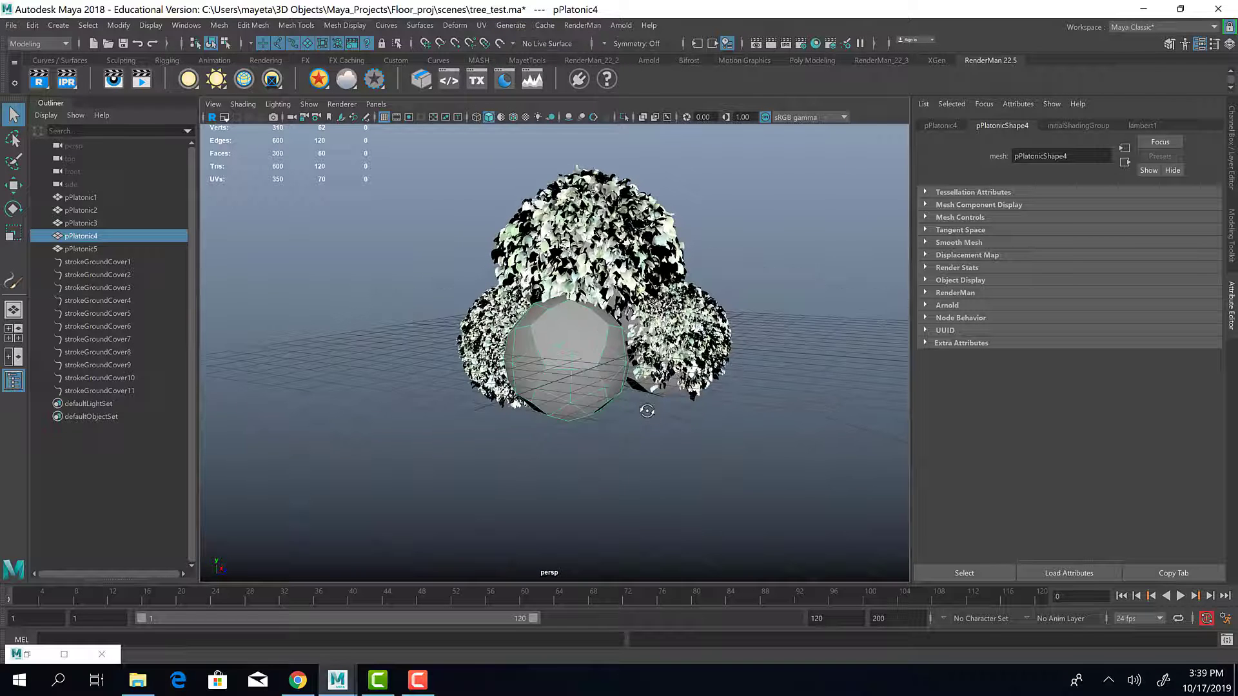
Load the groundCover preset brush and paint over pPlatonic4, undoing one stroke and repainting the sphere's bare side
click(27, 655)
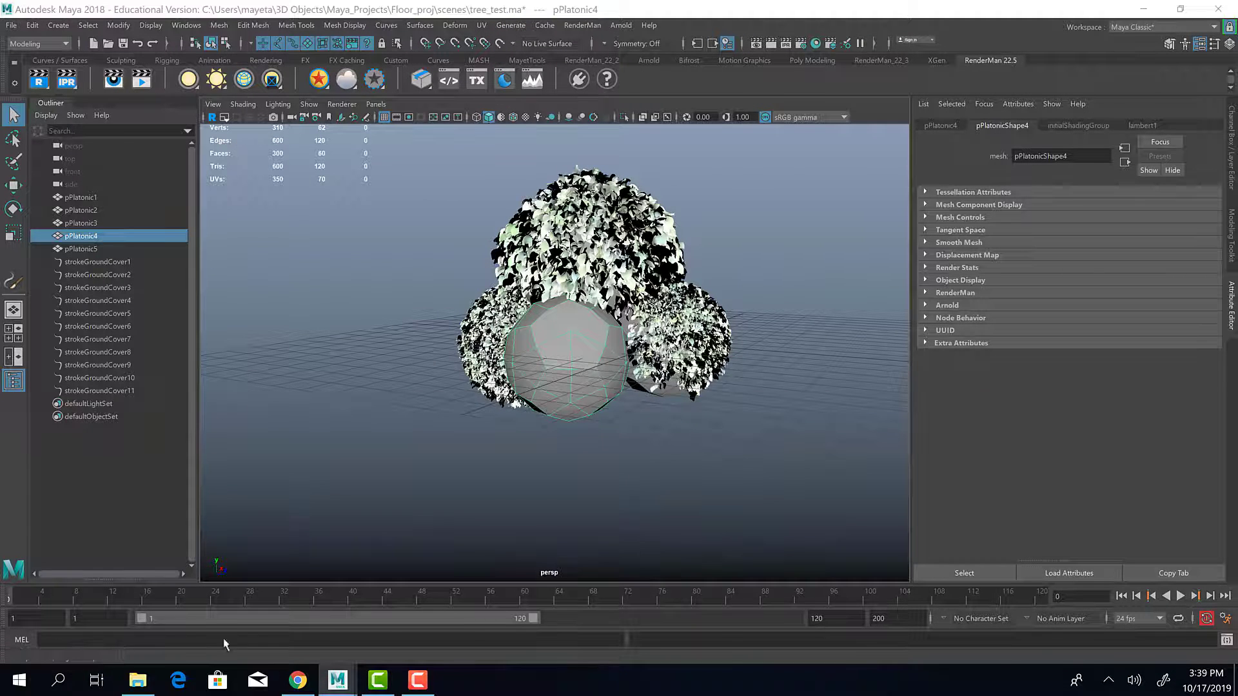
click(470, 592)
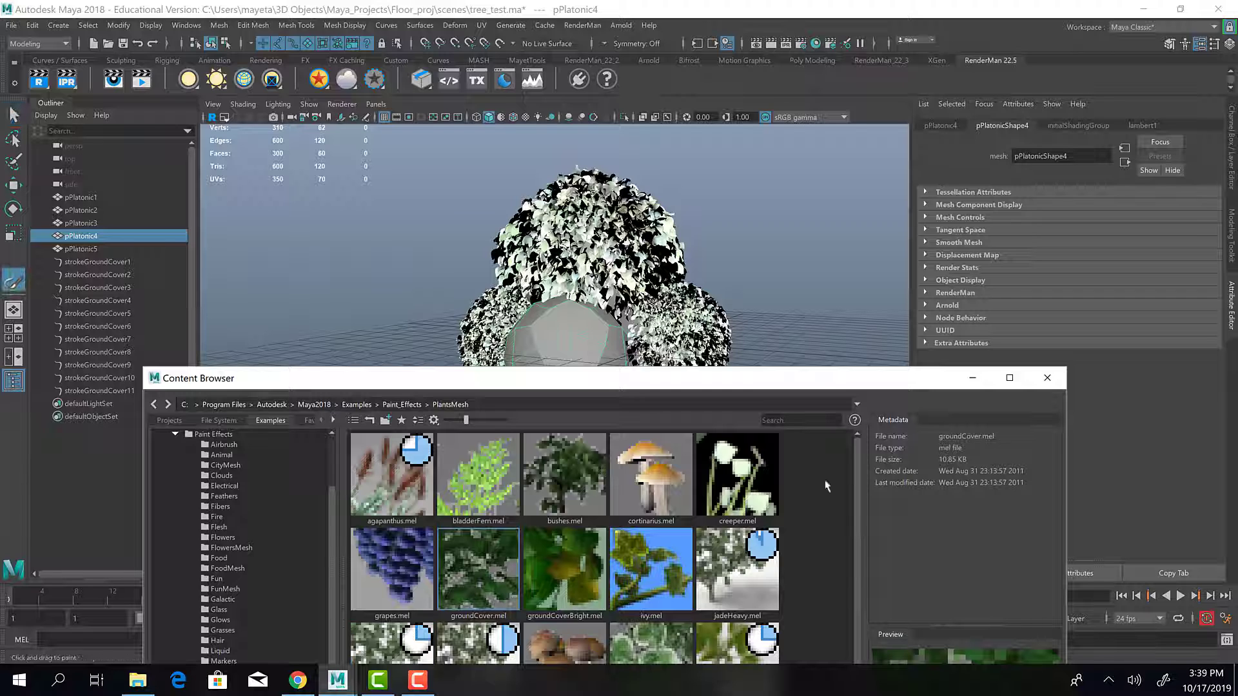
click(972, 377)
mouse_move(545, 318)
mouse_down()
mouse_move(538, 354)
mouse_move(554, 407)
mouse_move(526, 377)
mouse_move(560, 324)
mouse_move(545, 396)
mouse_move(593, 399)
mouse_move(628, 361)
mouse_move(560, 322)
mouse_move(574, 309)
mouse_move(526, 332)
mouse_move(619, 352)
mouse_move(560, 323)
mouse_up()
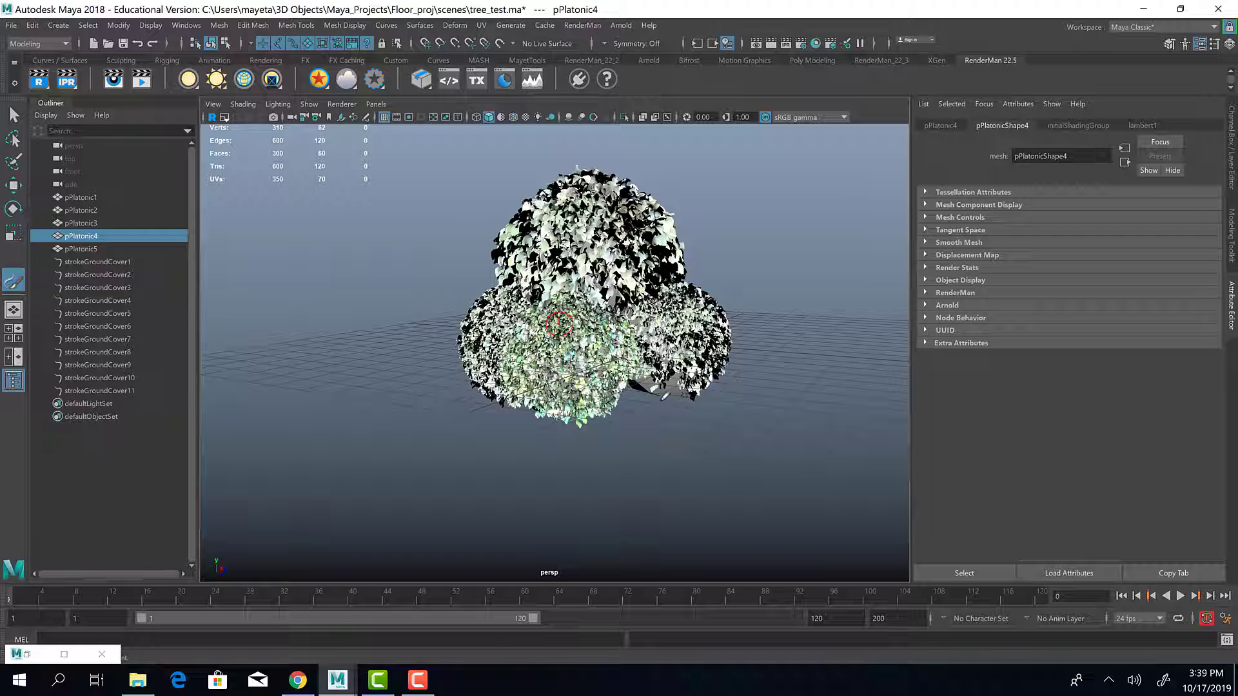
mouse_move(619, 352)
alt+mouse_down()
mouse_move(703, 352)
mouse_move(700, 339)
mouse_move(635, 329)
mouse_move(623, 392)
alt+mouse_up()
key(ctrl+z)
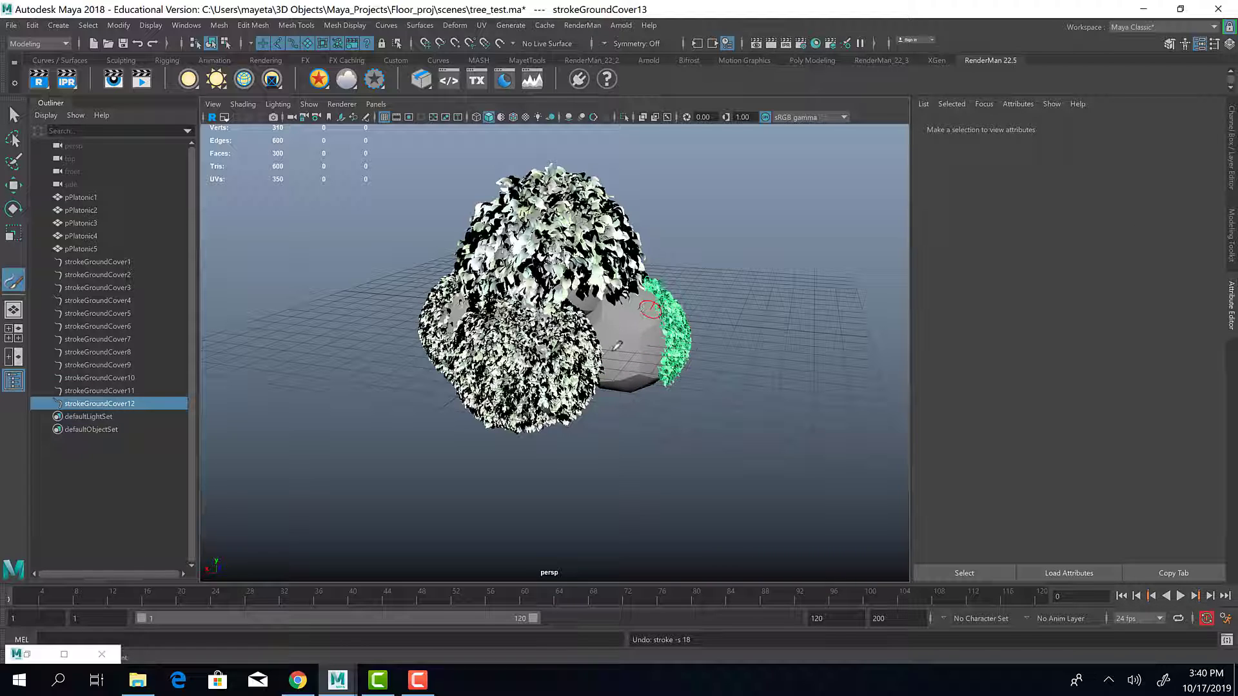
mouse_move(651, 310)
mouse_down()
mouse_move(616, 371)
mouse_move(619, 391)
mouse_move(643, 311)
mouse_move(632, 302)
mouse_move(603, 329)
mouse_move(661, 378)
mouse_move(644, 310)
mouse_move(613, 348)
mouse_move(622, 361)
mouse_up()
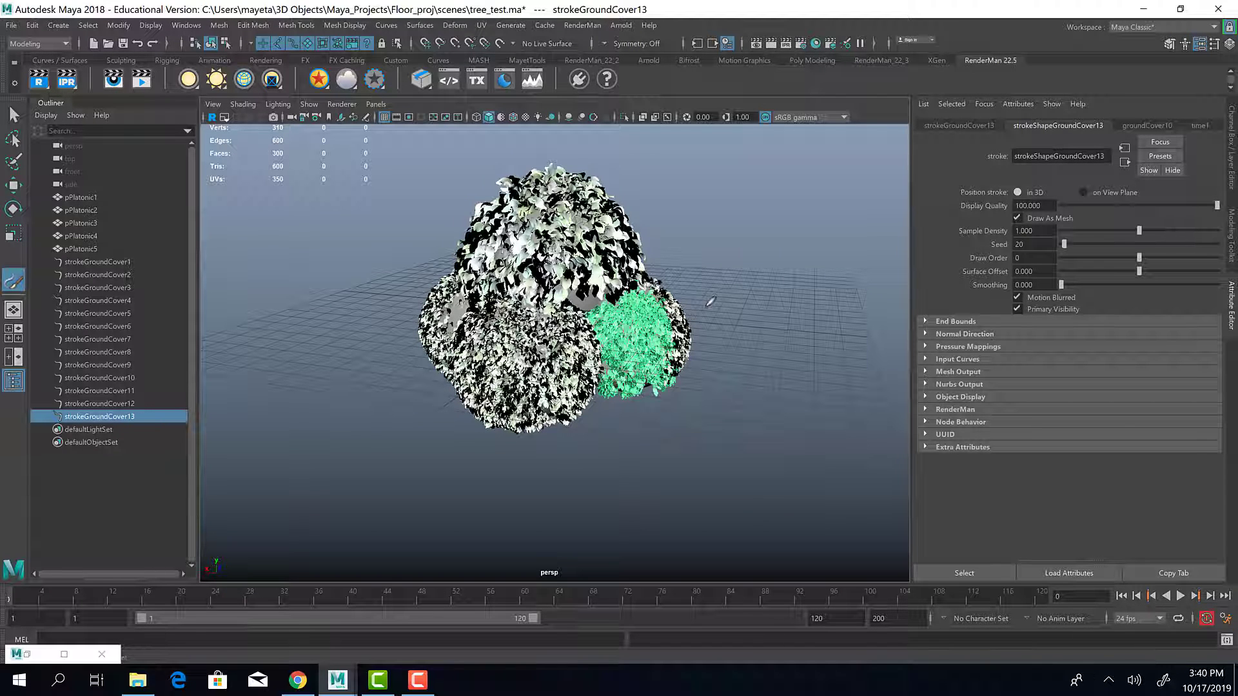
Select all thirteen strokes from strokeGroundCover1 to strokeGroundCover13 and make them share one brush
key(q)
shift+click(100, 263)
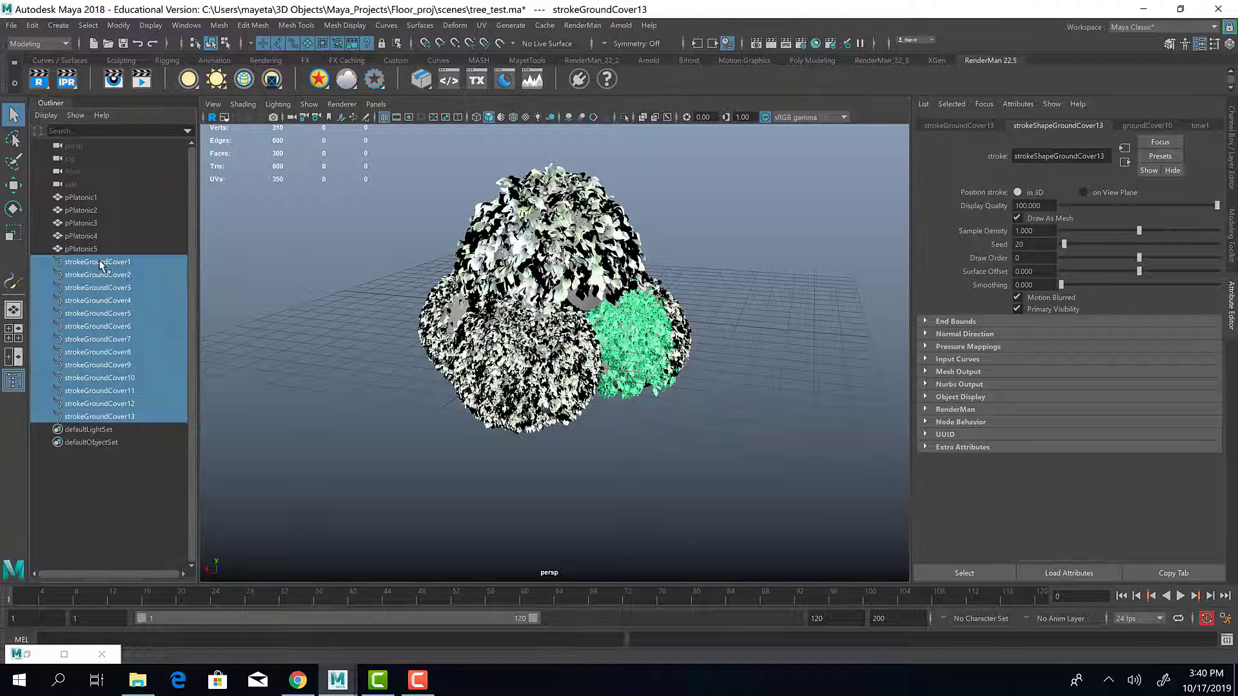
click(515, 26)
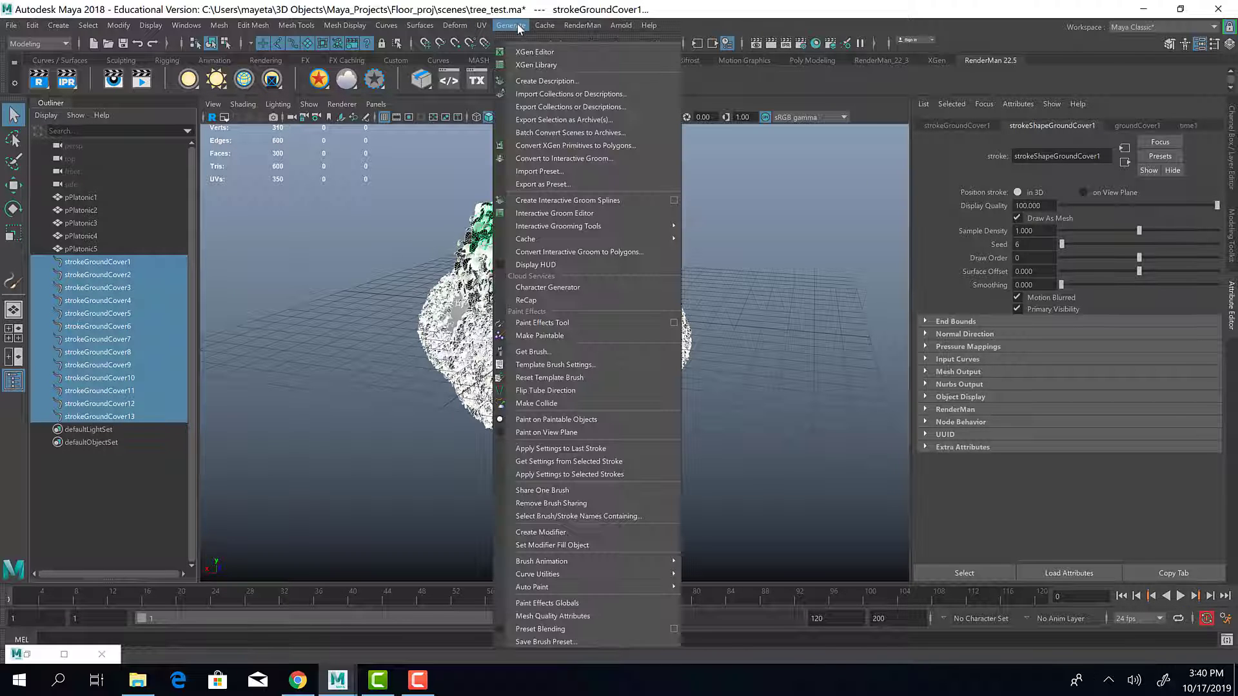
click(572, 491)
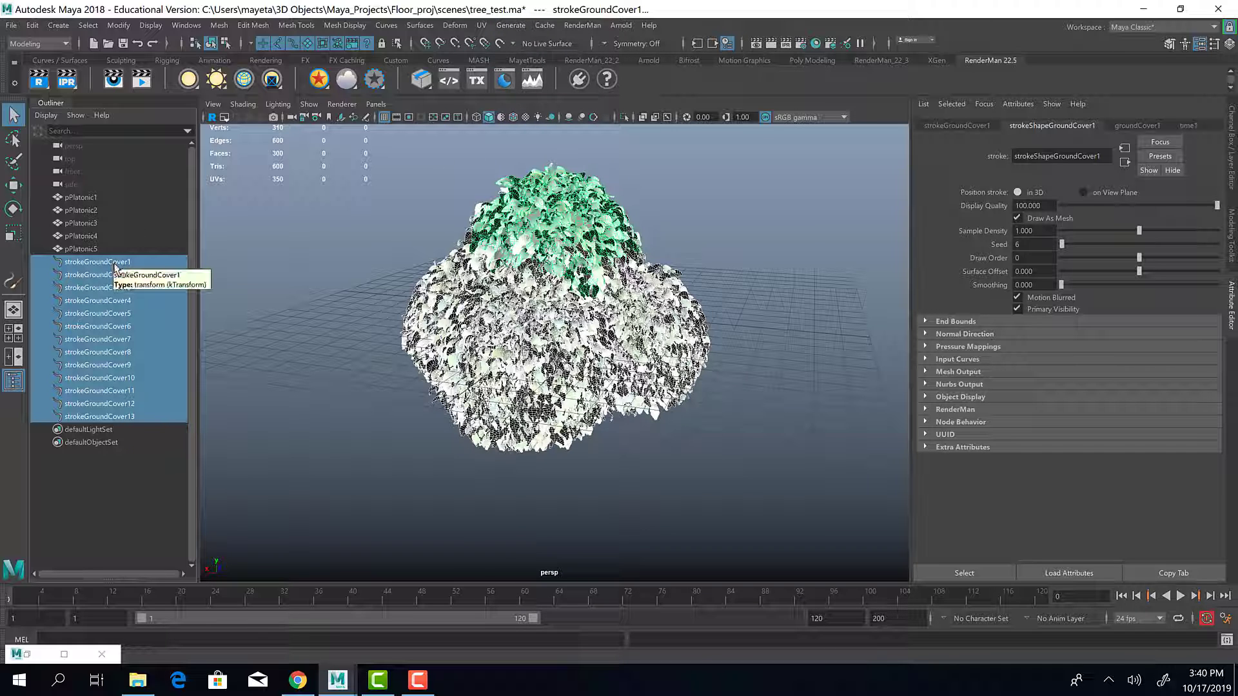
Set the Global Scale of strokeGroundCover1's shared groundCover1 brush to 10 and inspect the canopy from several sides
click(115, 264)
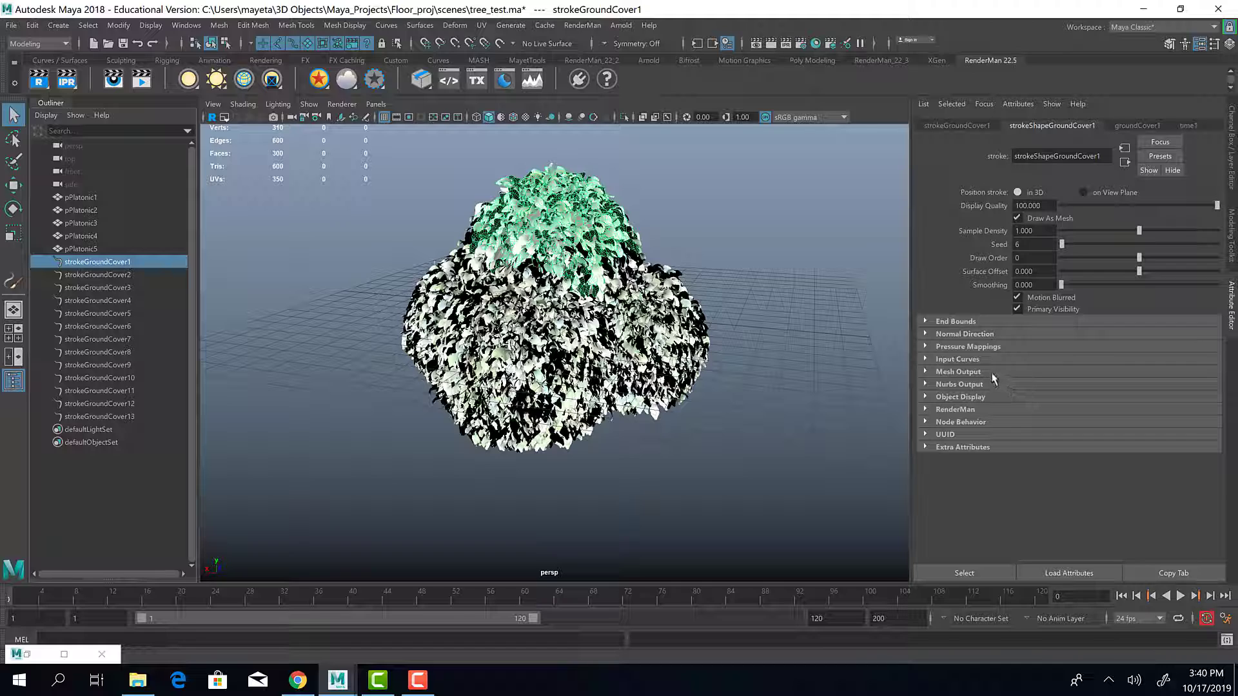
click(1145, 126)
drag(1034, 203, 990, 200)
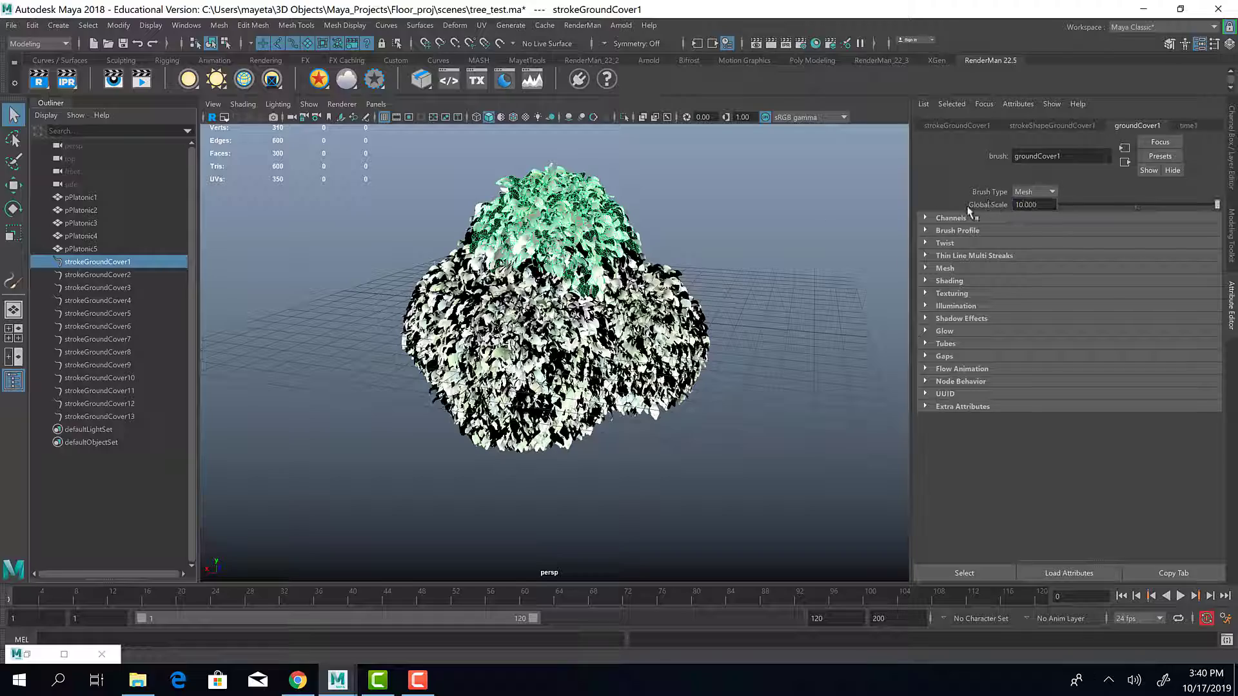
alt+drag(785, 429, 464, 406)
alt+drag(554, 394, 655, 396)
scroll(703, 452, down, 6)
scroll(715, 365, up, 5)
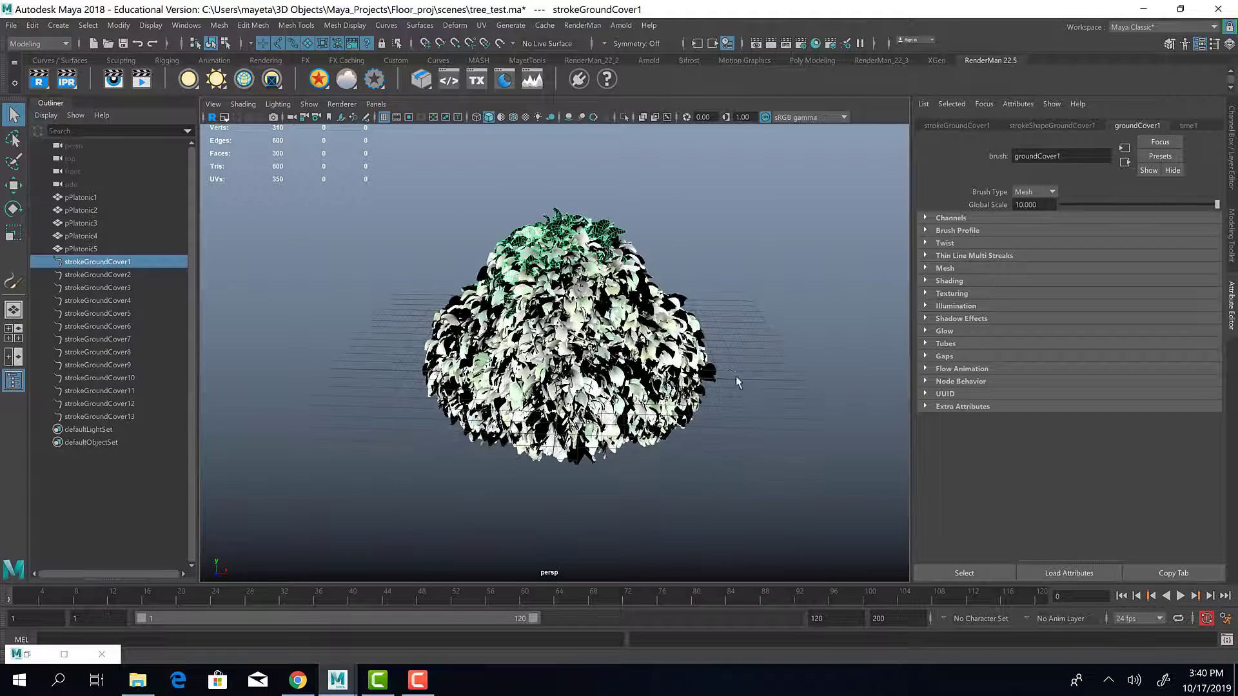
Deselect the stroke, render the whole canopy from the persp camera, and close the rendered image for a closer view of the leaves
click(785, 421)
alt+drag(785, 426, 769, 377)
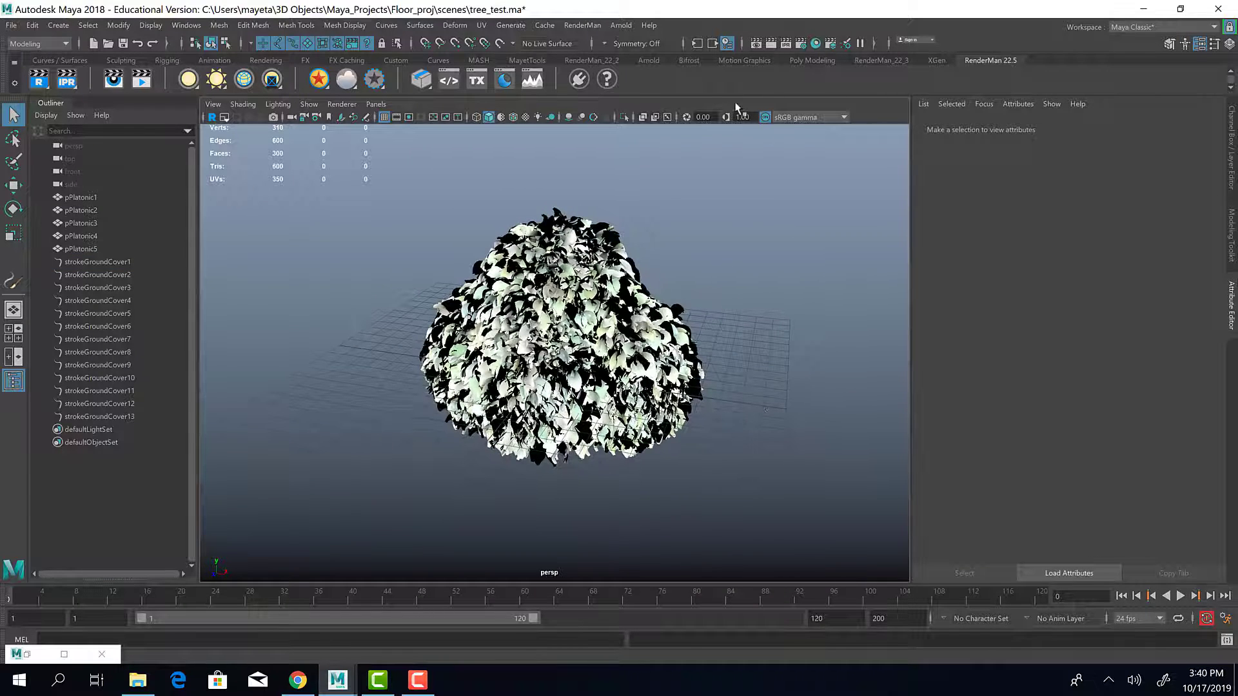
click(772, 44)
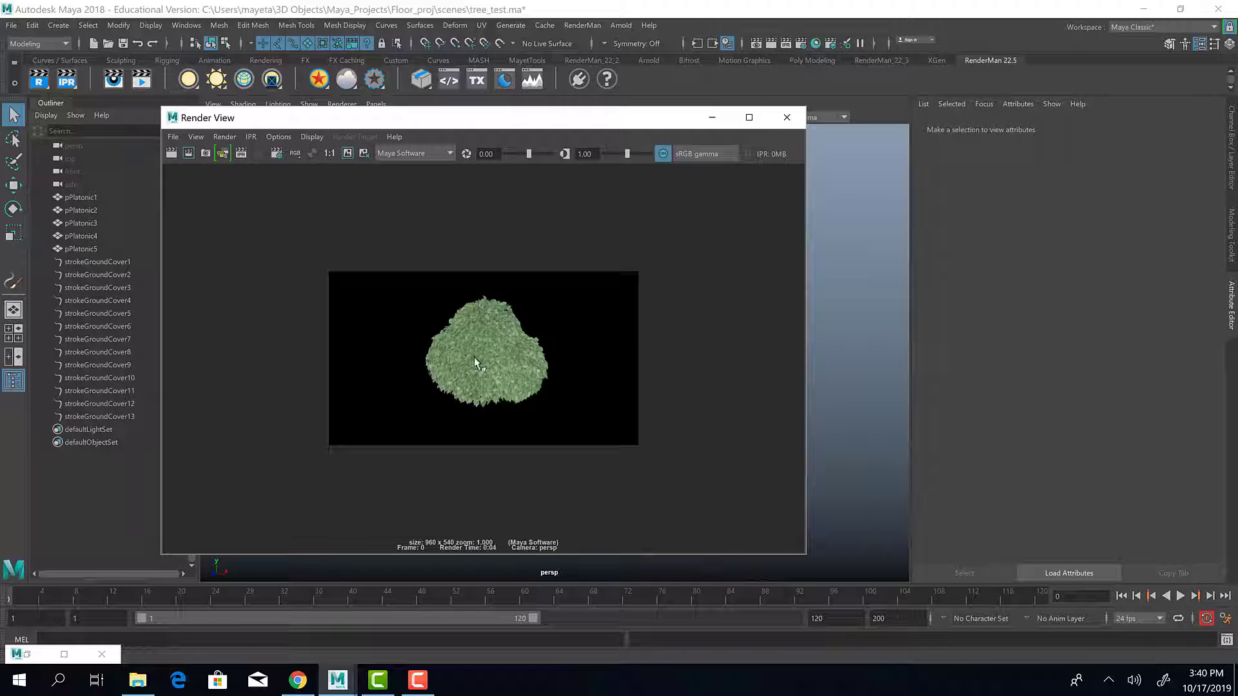
click(782, 118)
scroll(700, 332, up, 5)
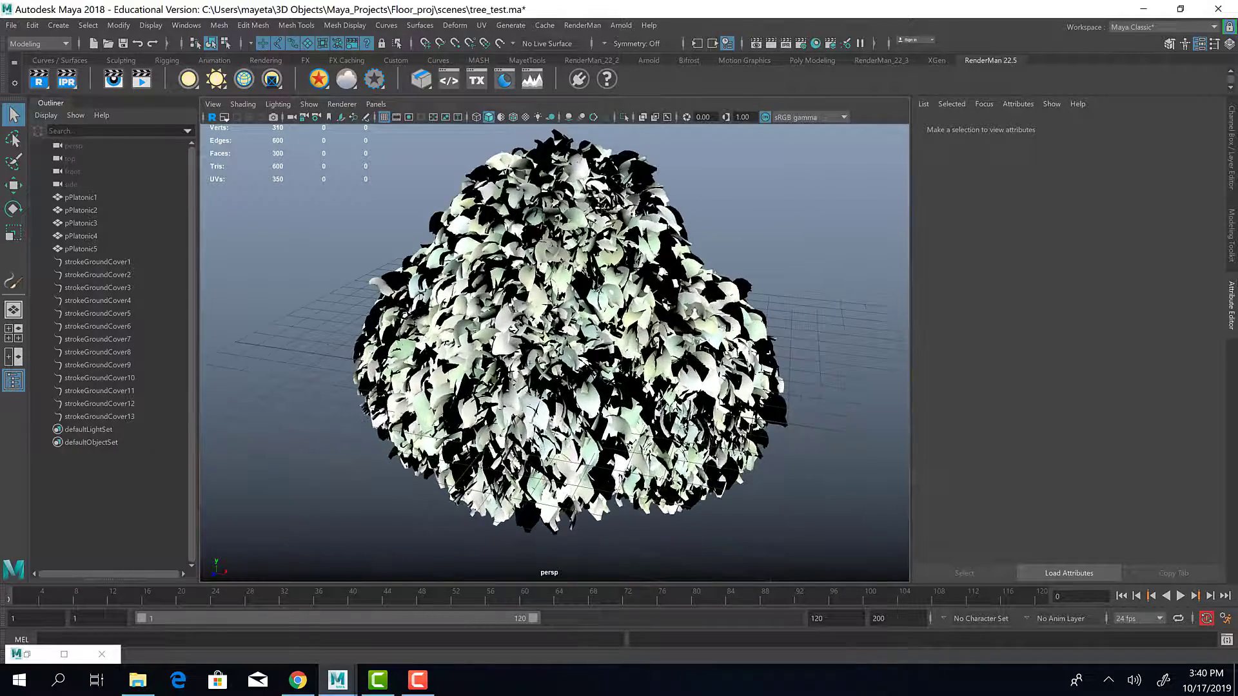
Select strokeGroundCover1 and open the options for converting Paint Effects to Polygons
scroll(700, 323, down, 4)
alt+drag(699, 278, 710, 168)
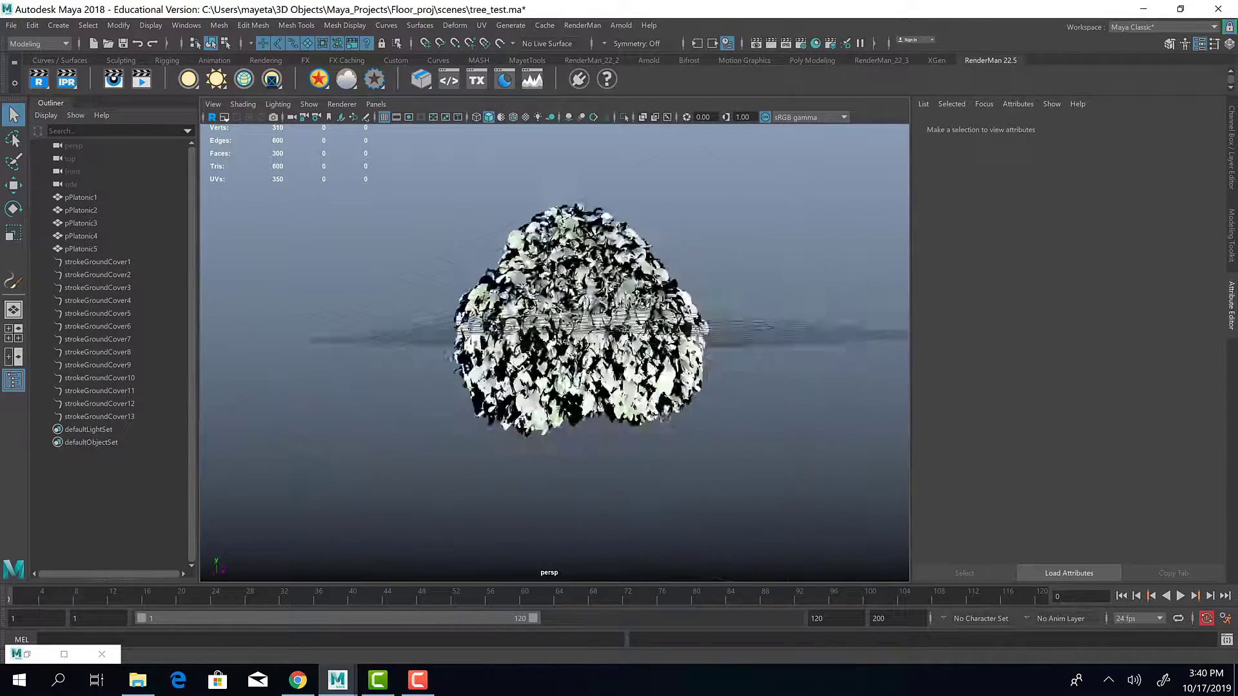
alt+drag(749, 324, 639, 315)
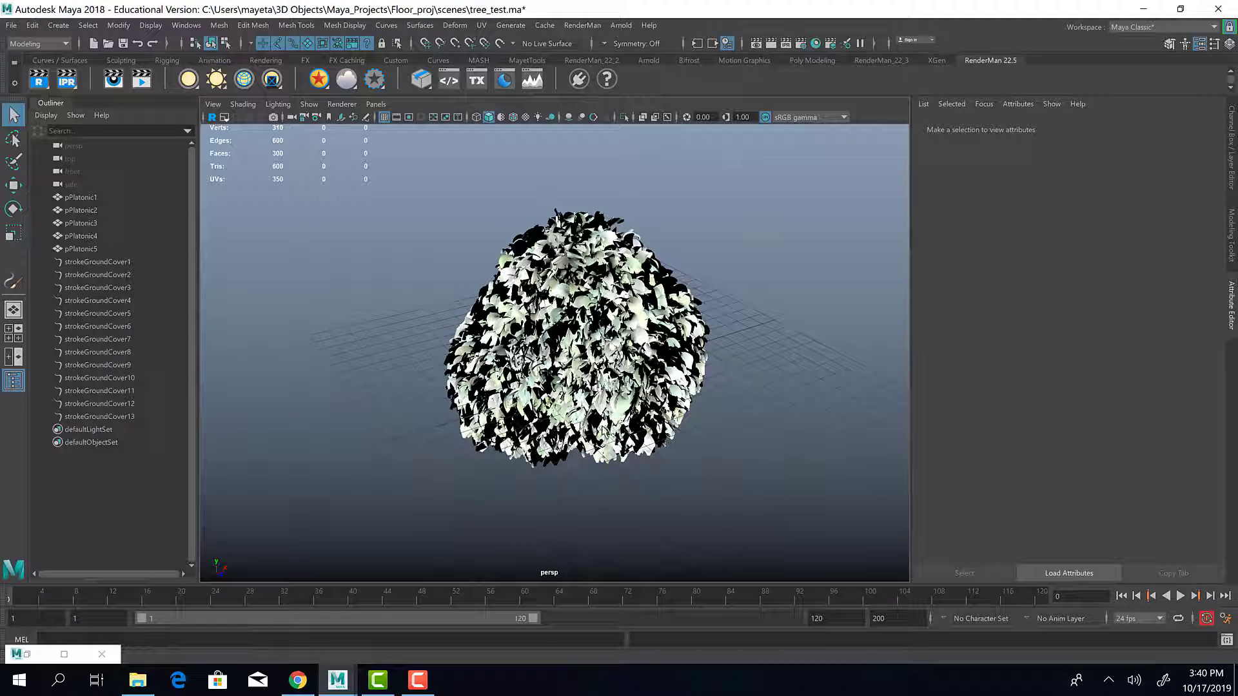
click(114, 417)
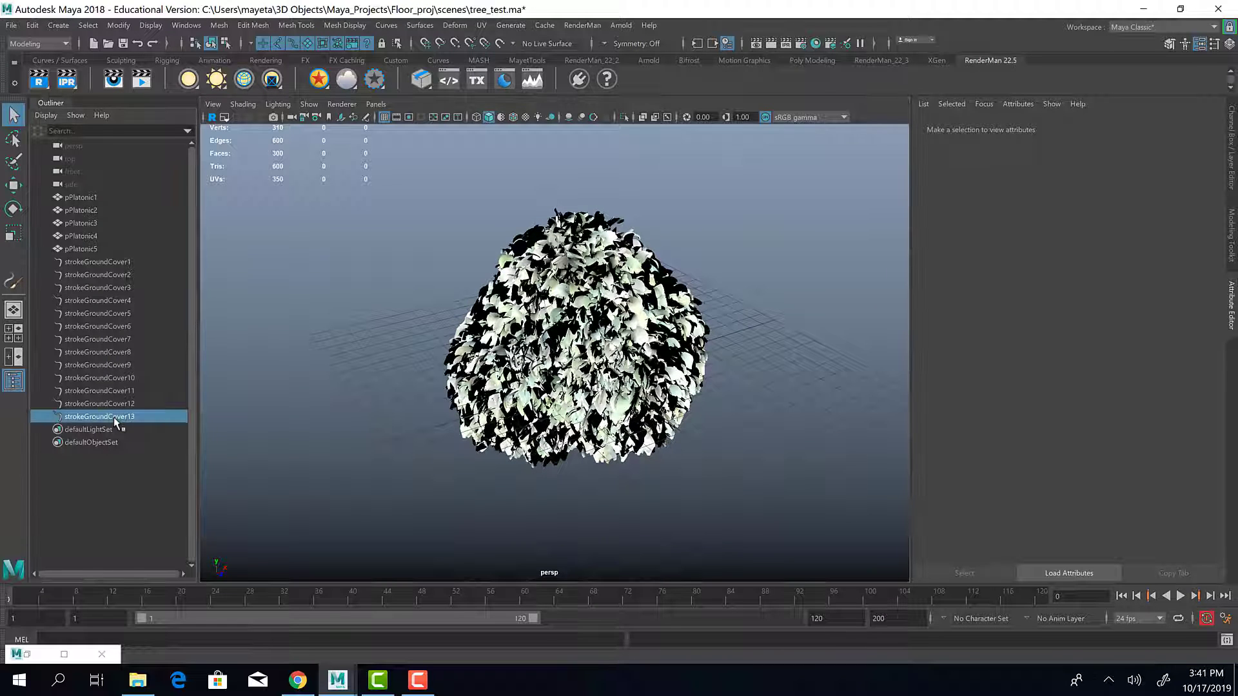
click(98, 262)
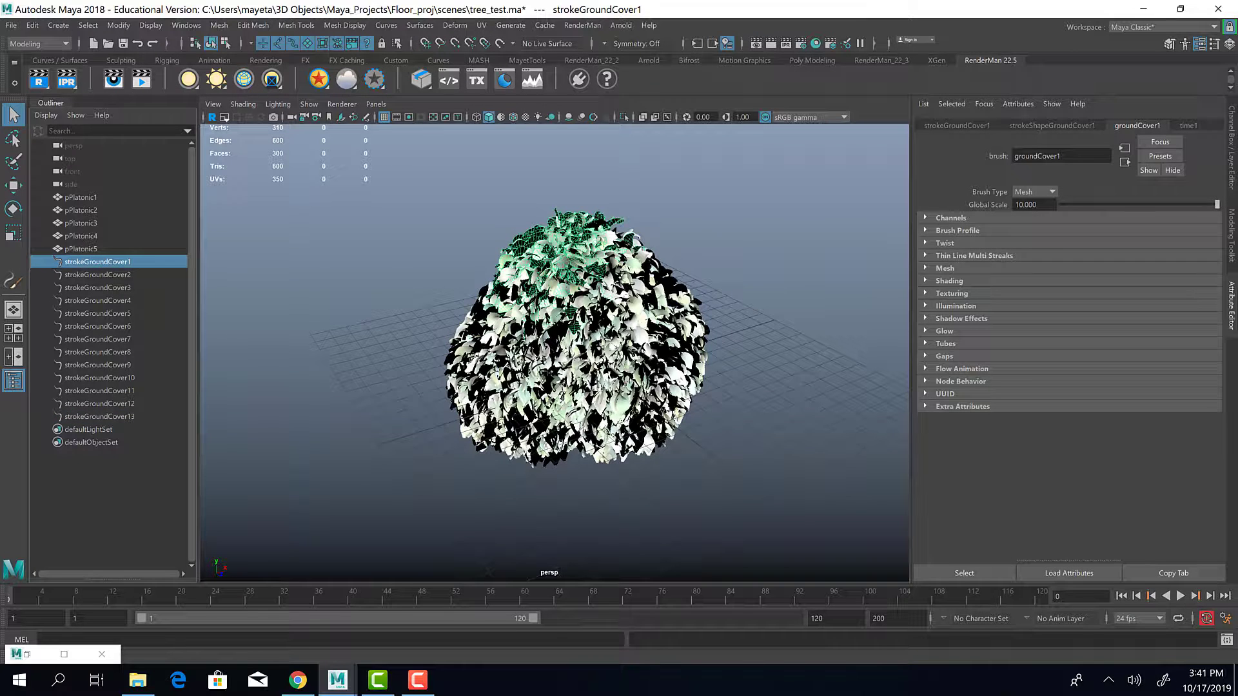
alt+drag(425, 380, 559, 348)
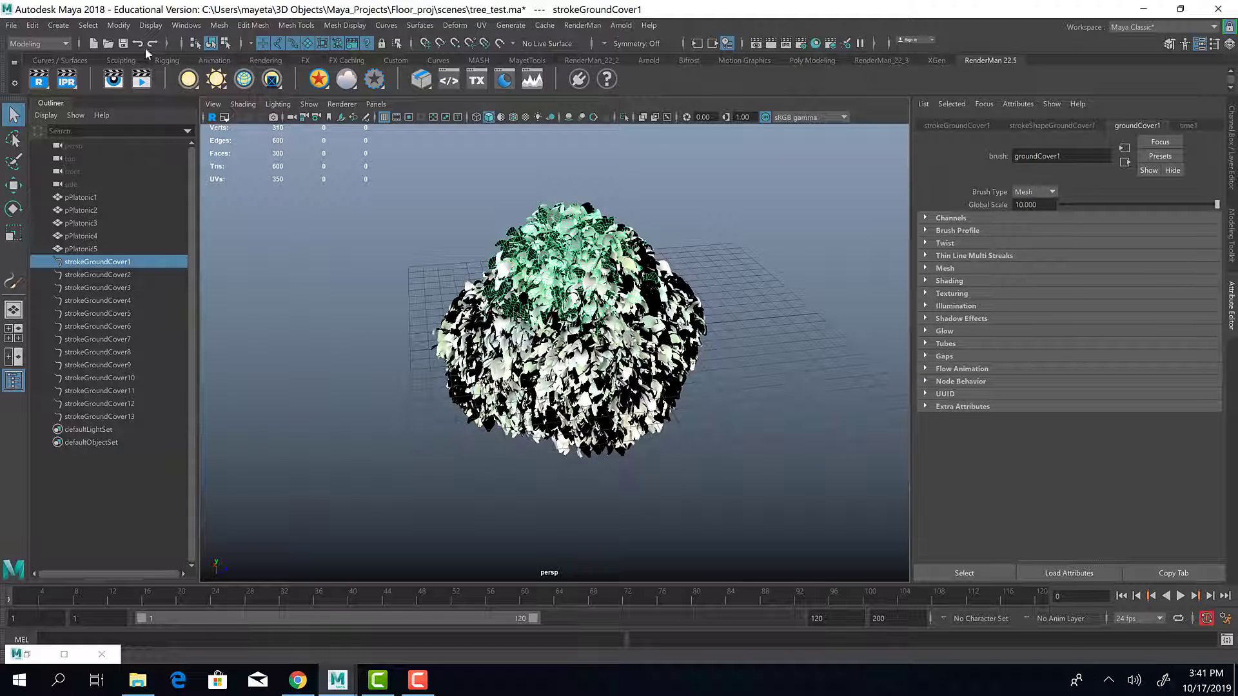
click(118, 26)
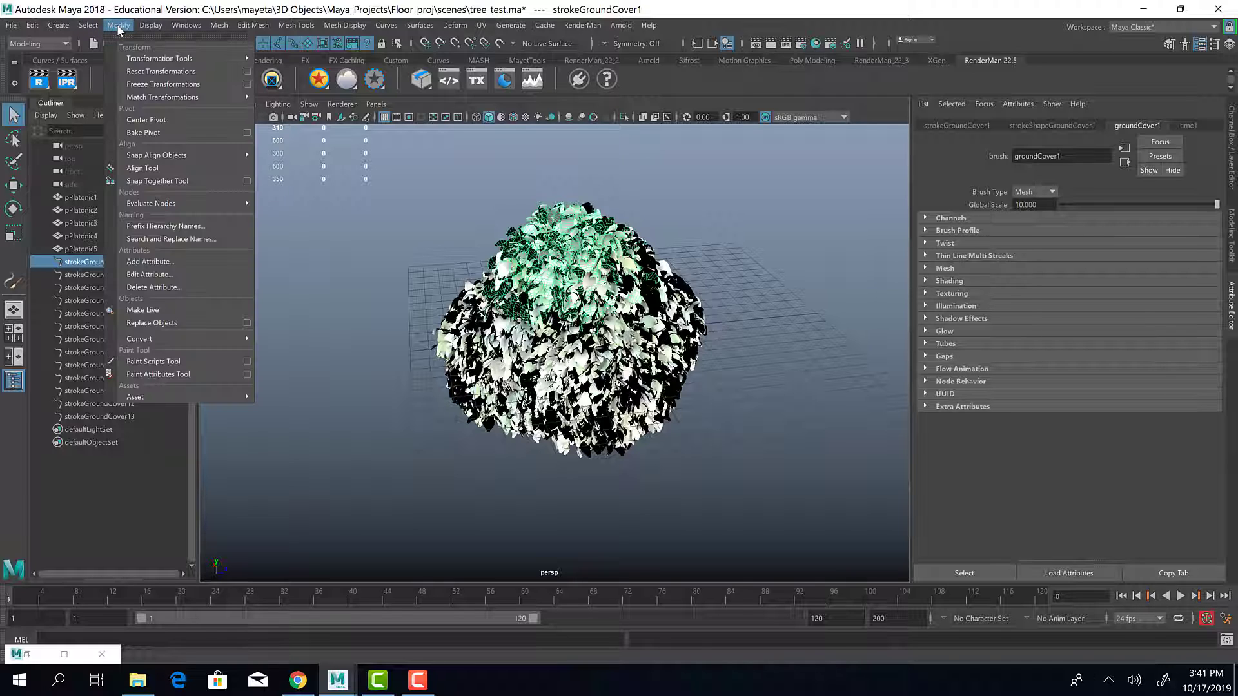
mouse_move(173, 342)
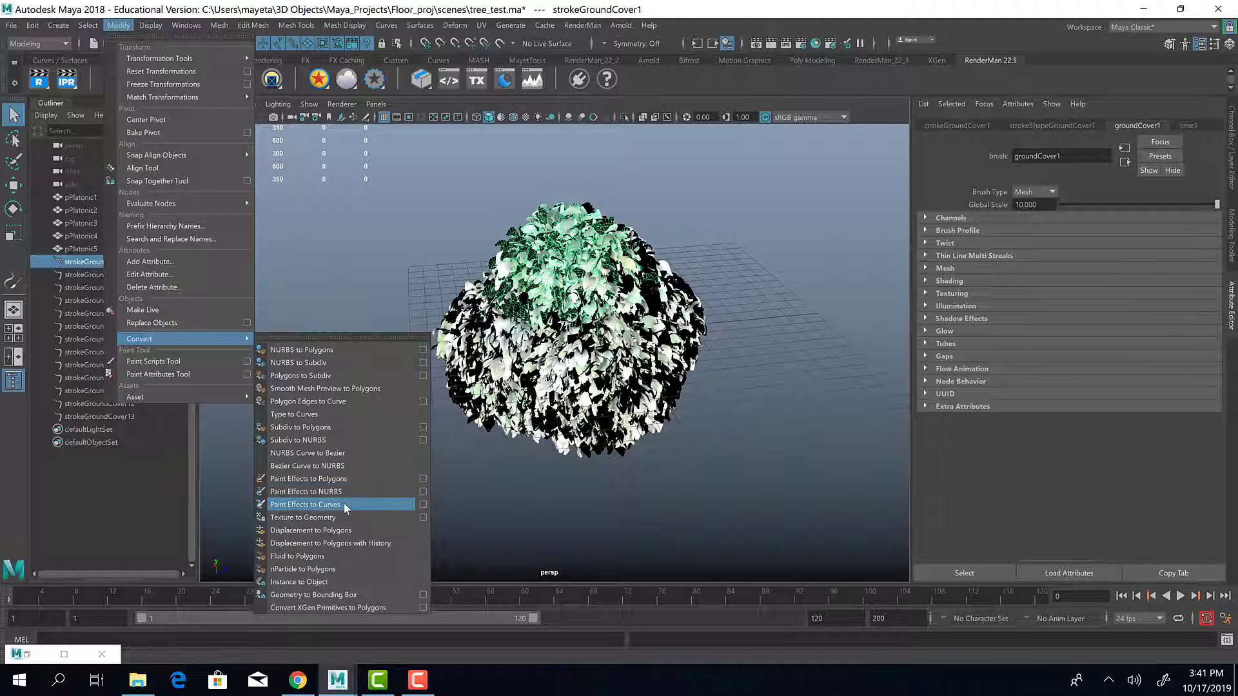
click(423, 480)
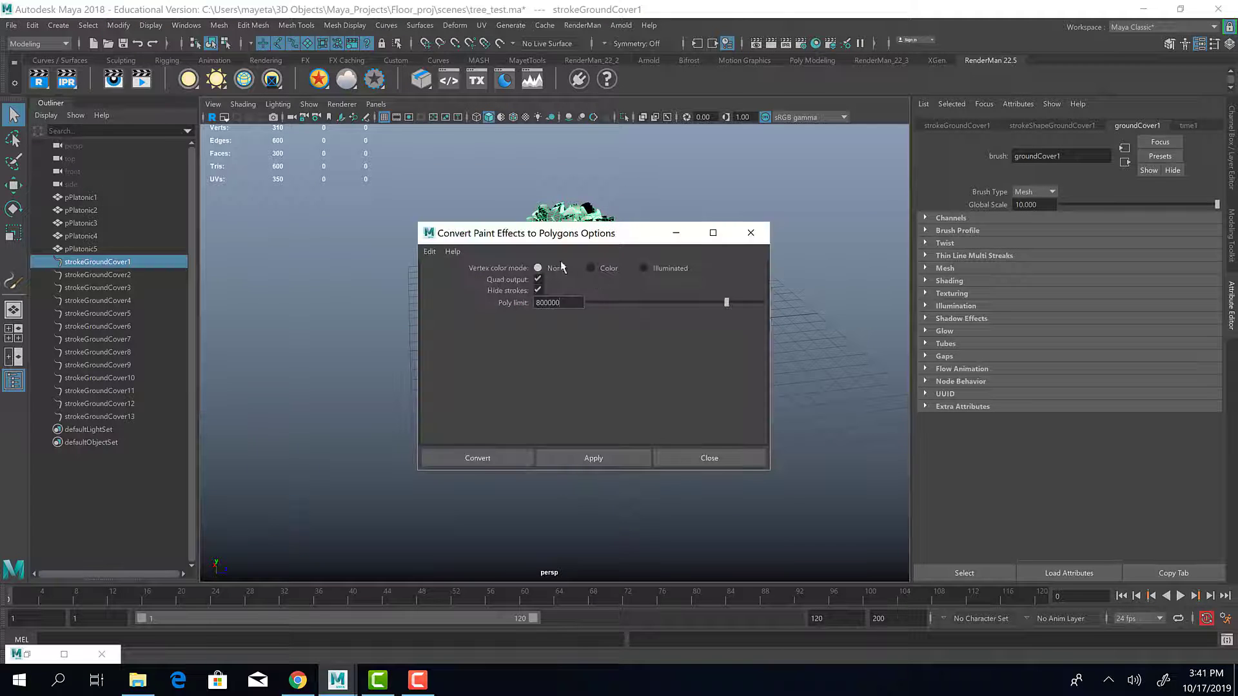
Reset the Paint Effects to Polygons options to their defaults and move the options window clear of the canopy
mouse_move(536, 233)
mouse_down()
mouse_move(754, 196)
mouse_move(799, 156)
mouse_up()
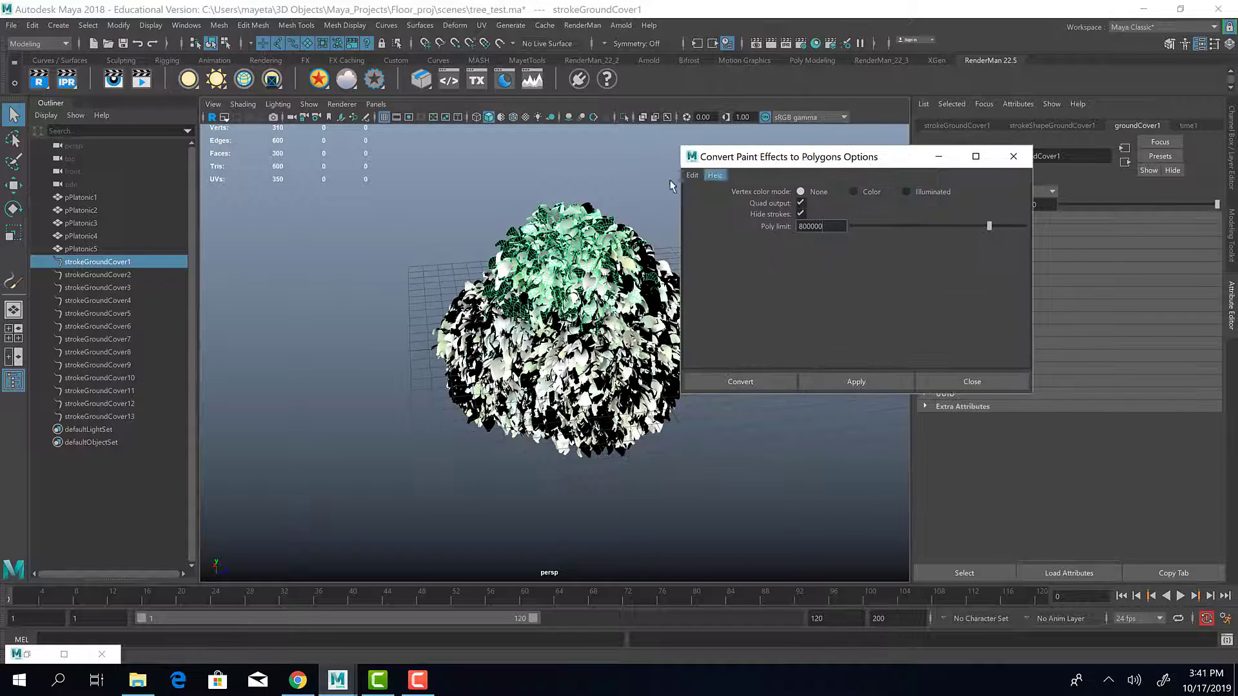
click(692, 174)
click(708, 202)
drag(772, 161, 825, 152)
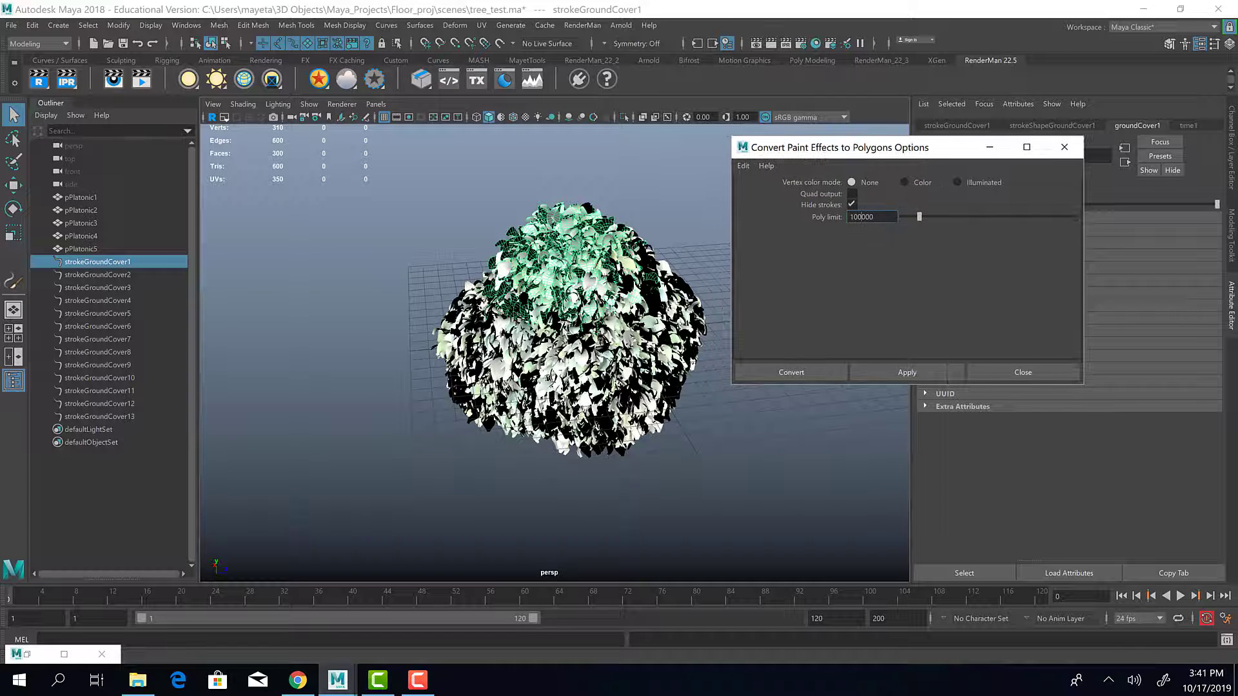
Try converting strokeGroundCover1 to polygons with Quad output off and a Poly limit of 100000, and undo the conversion
alt+drag(581, 309, 690, 426)
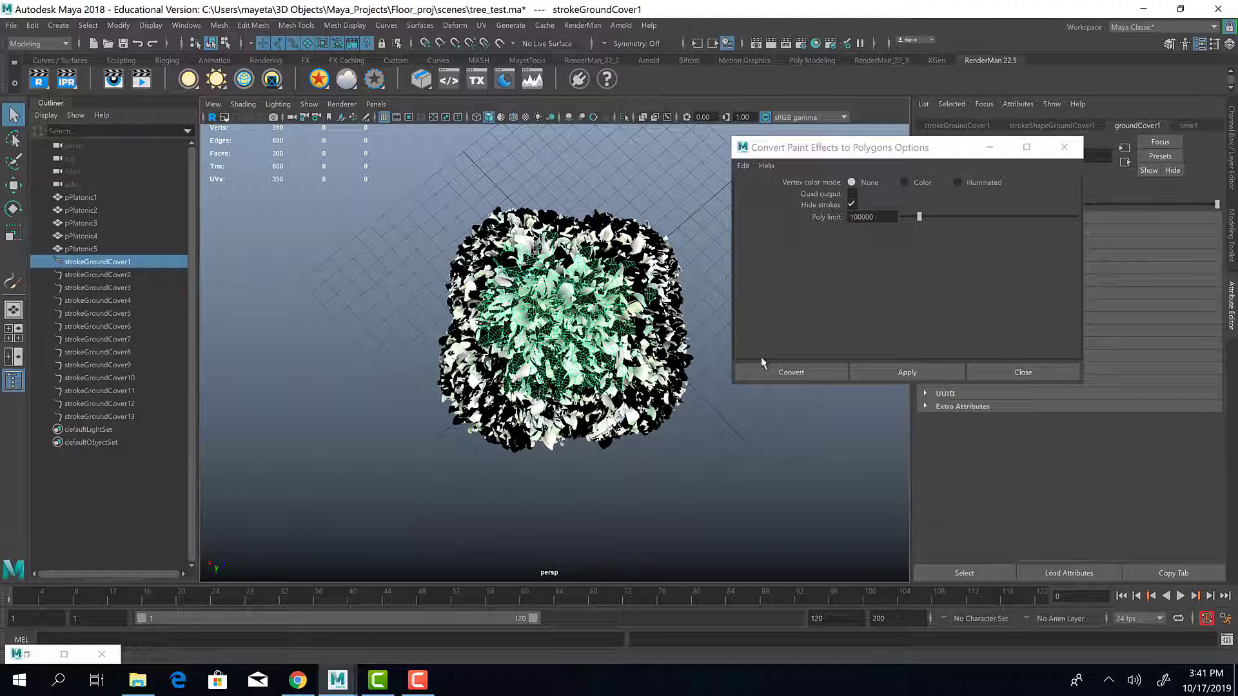
click(909, 372)
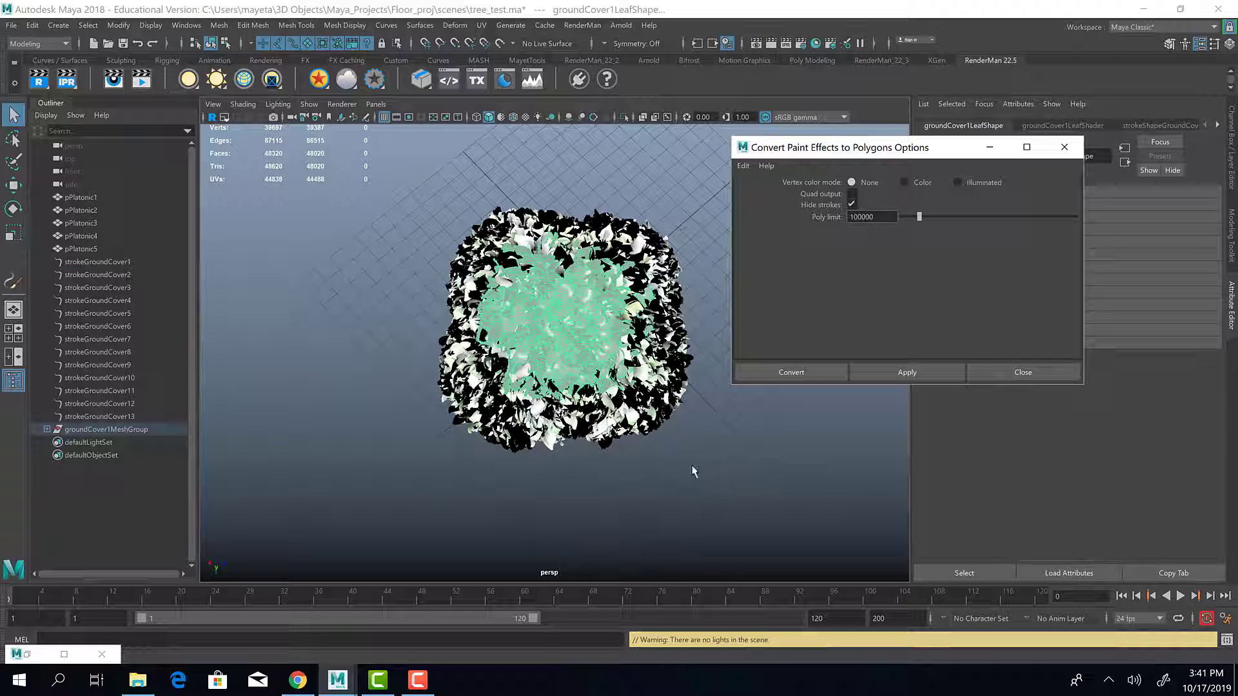
alt+drag(624, 486, 567, 468)
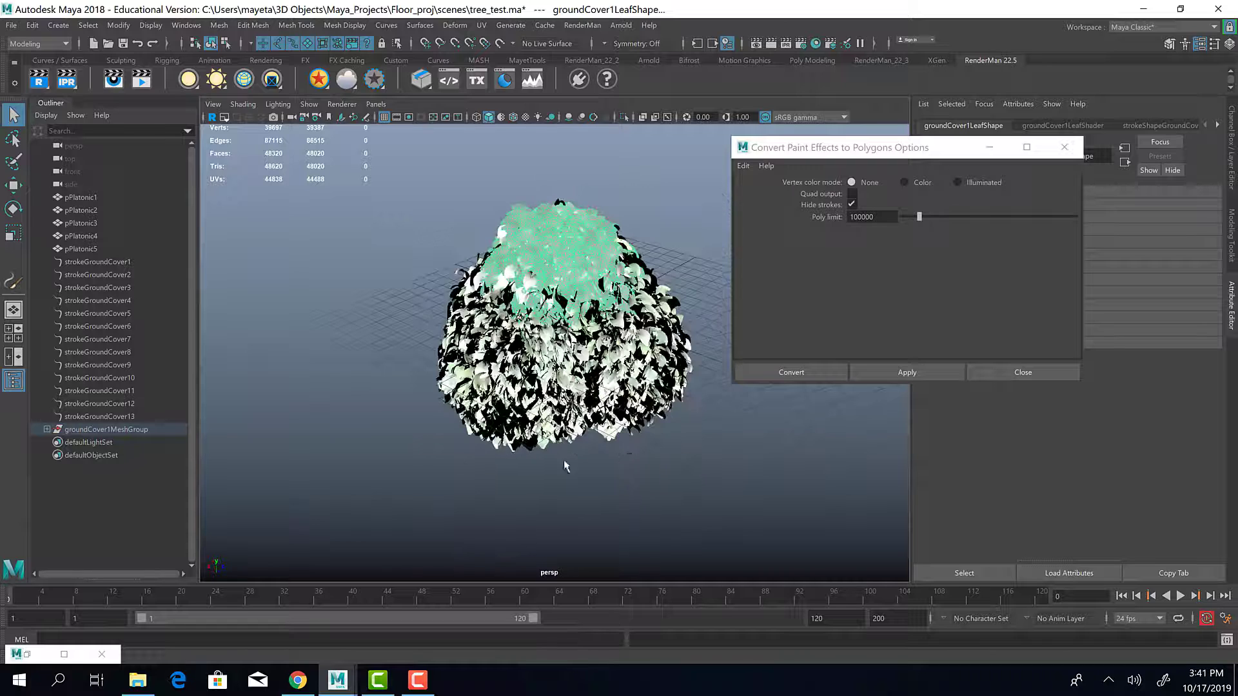
click(103, 275)
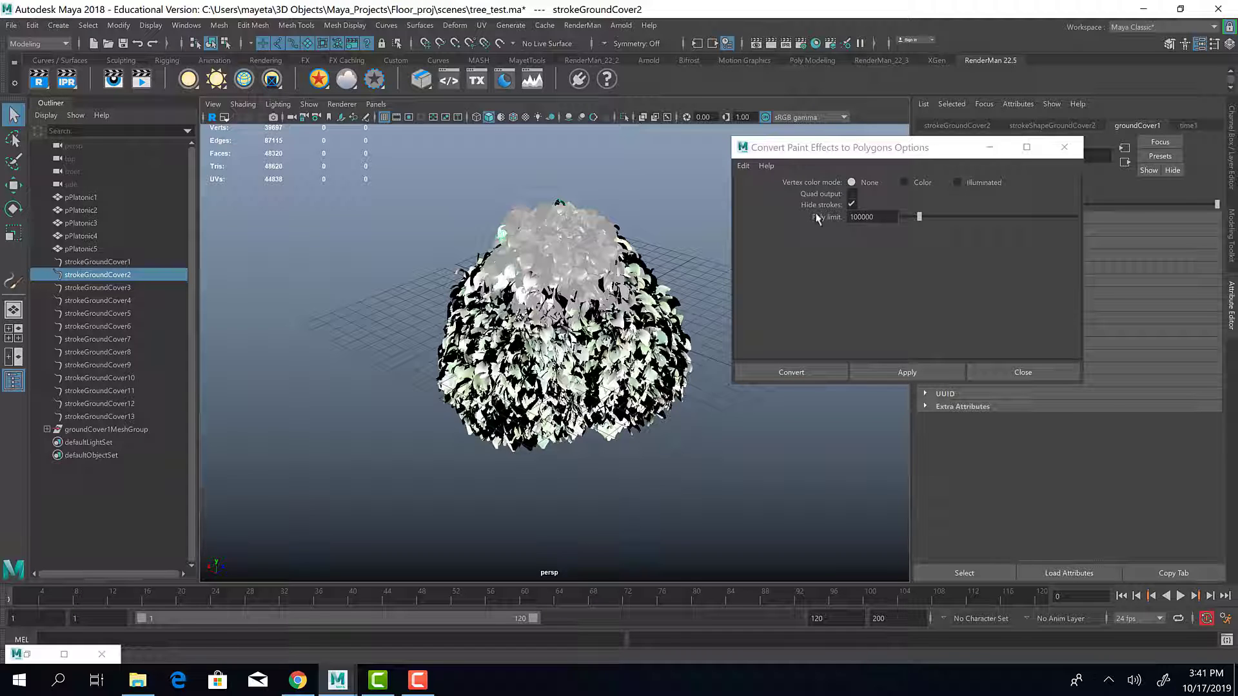
key(ctrl+z)
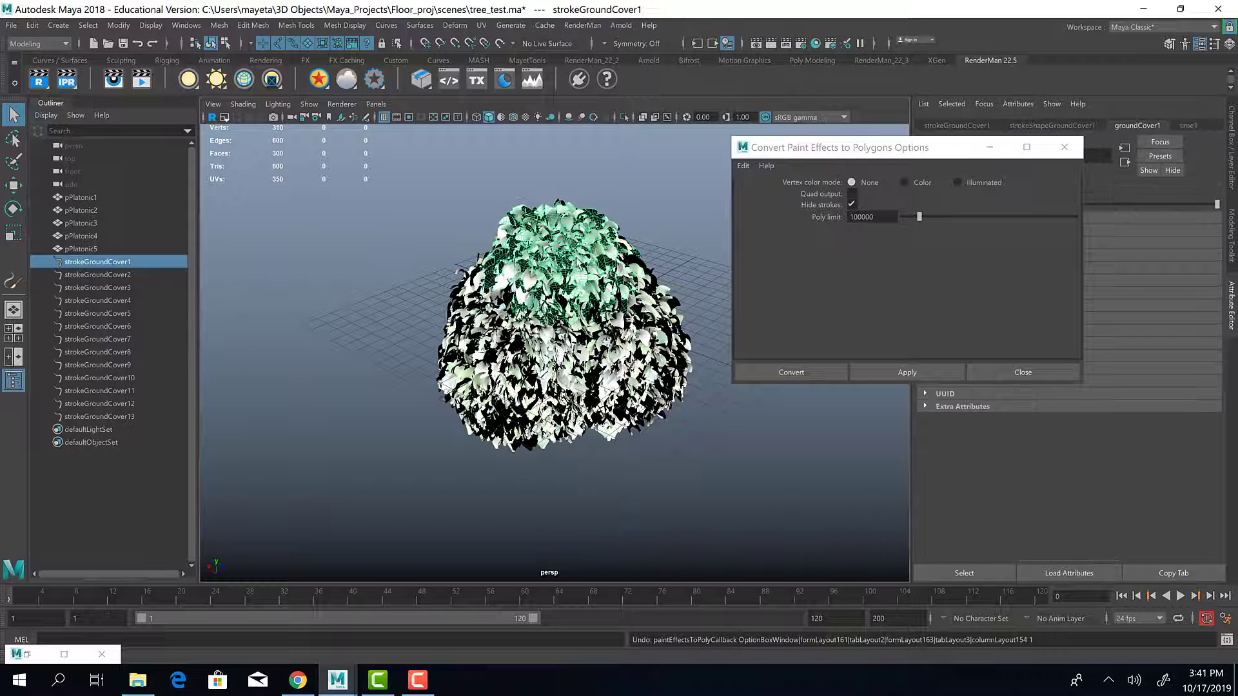
Enable Quad output and convert strokeGroundCover1 to polygons
click(895, 205)
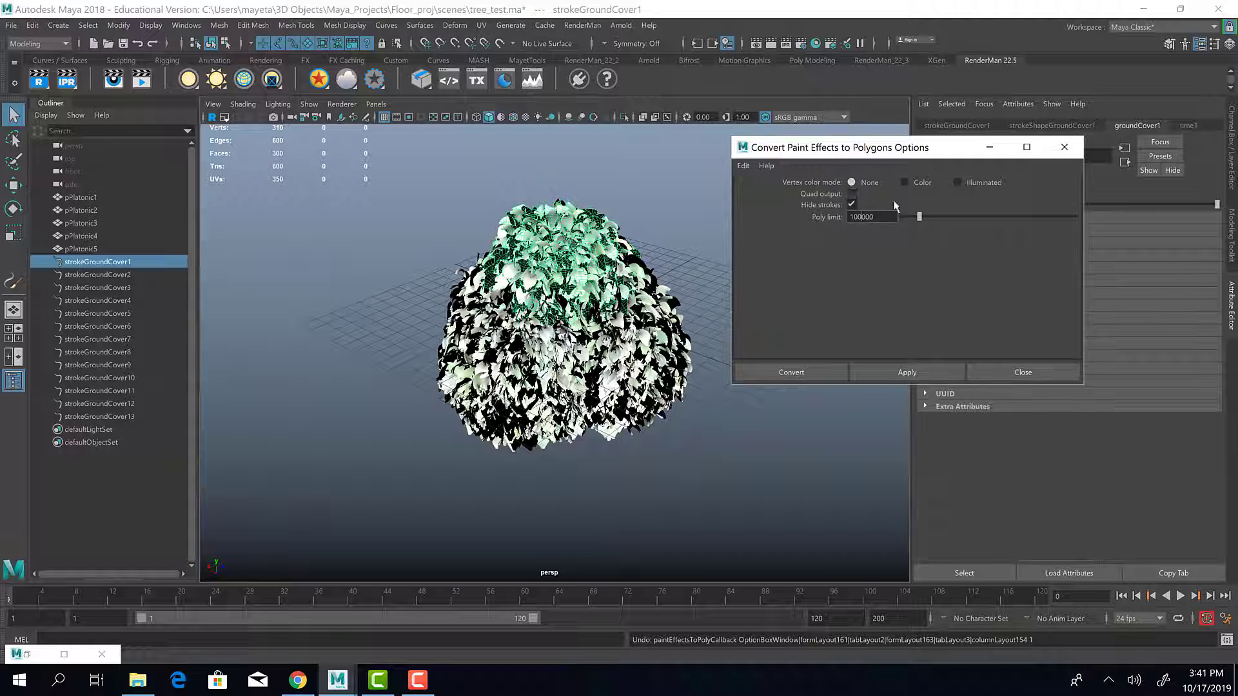
click(852, 194)
click(900, 373)
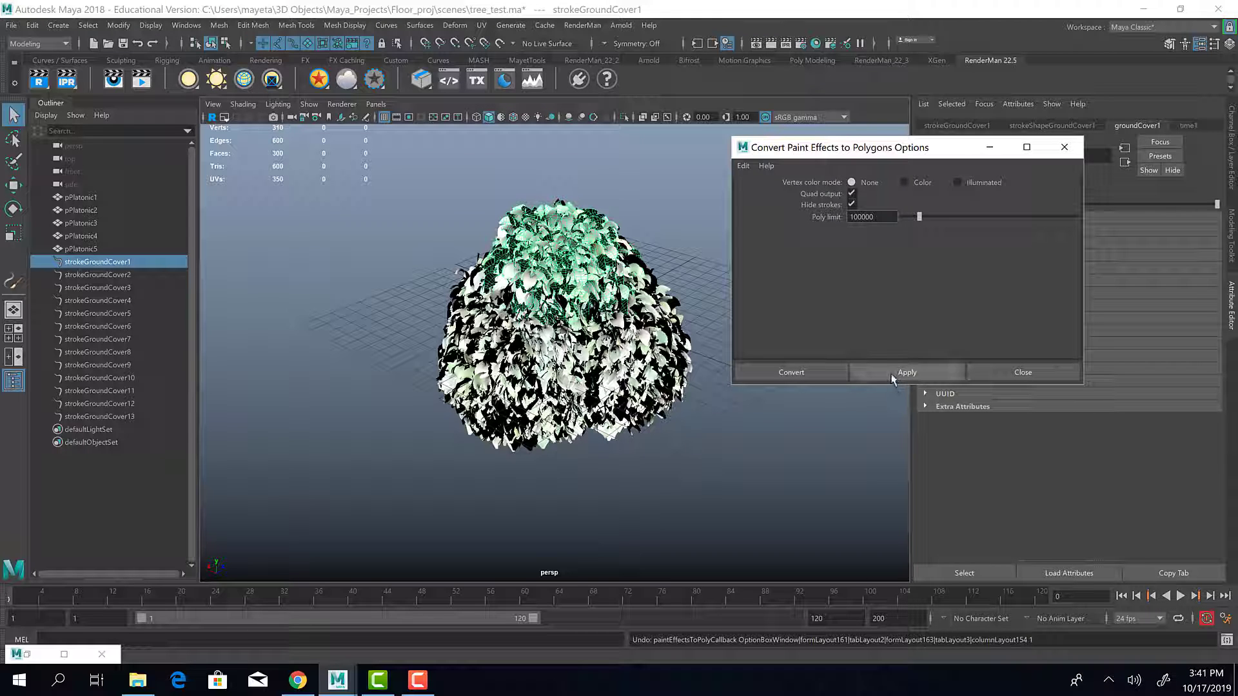
alt+drag(548, 277, 540, 319)
Convert strokeGroundCover2 through strokeGroundCover6 to polygons one at a time with the same options
click(95, 275)
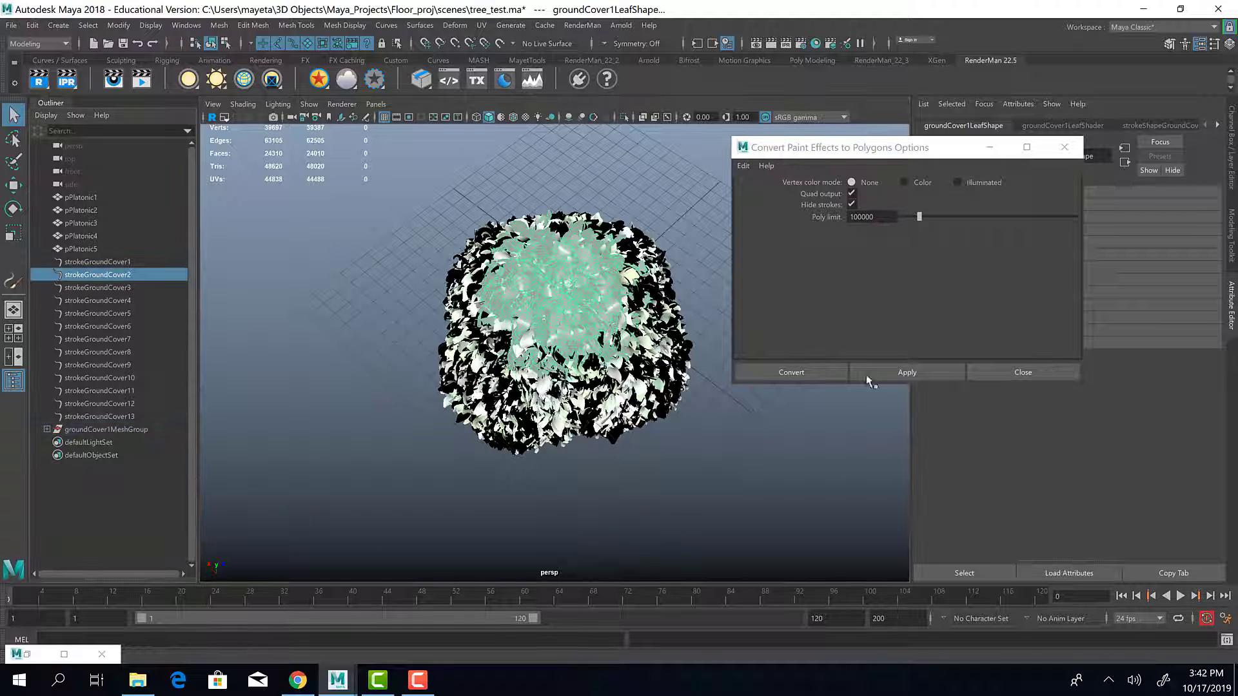
click(866, 374)
click(97, 288)
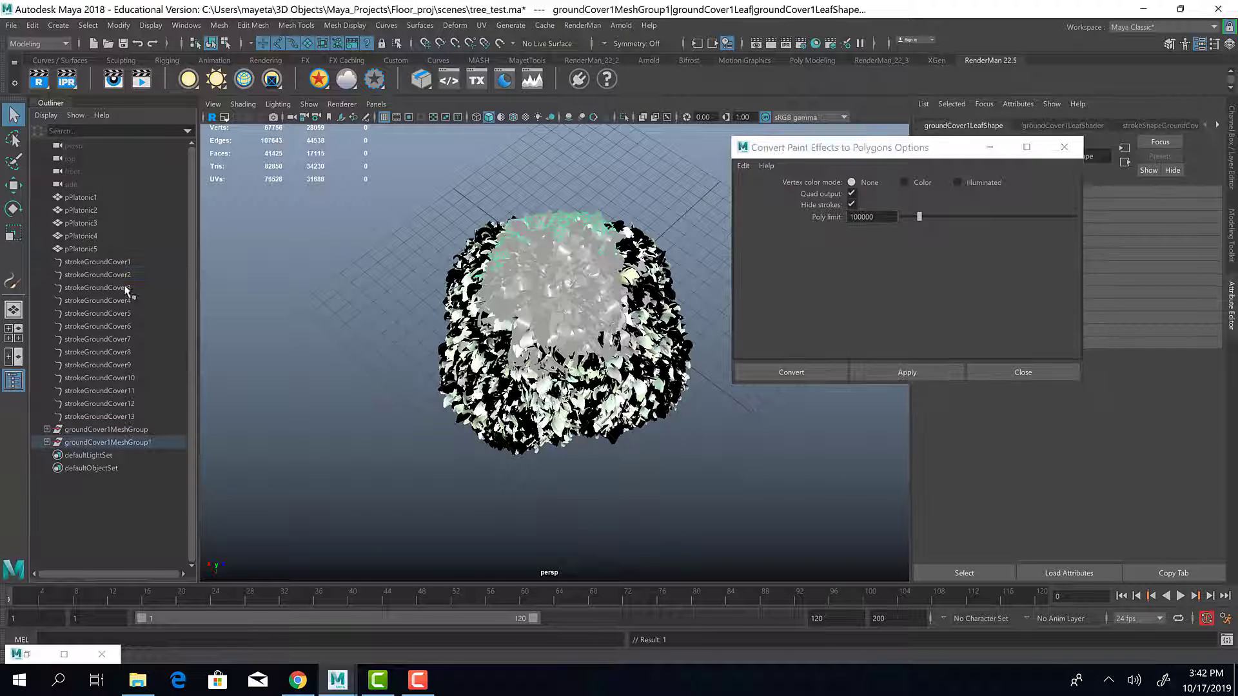
click(884, 373)
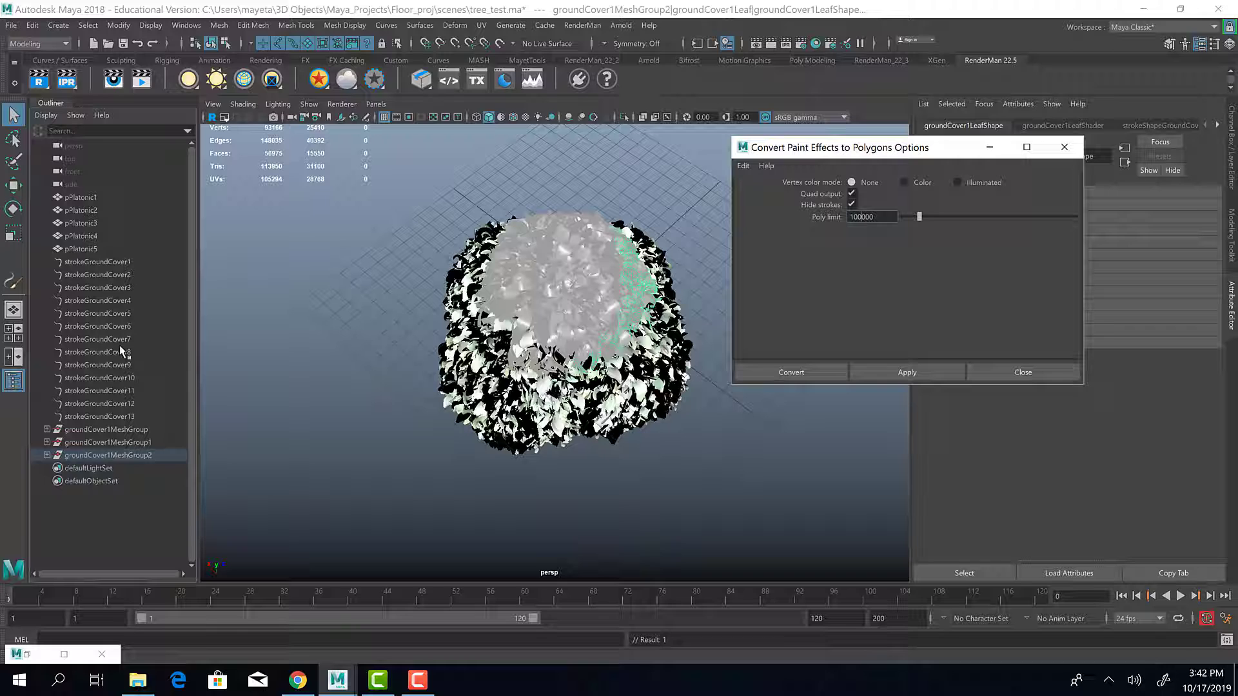
click(132, 301)
click(892, 374)
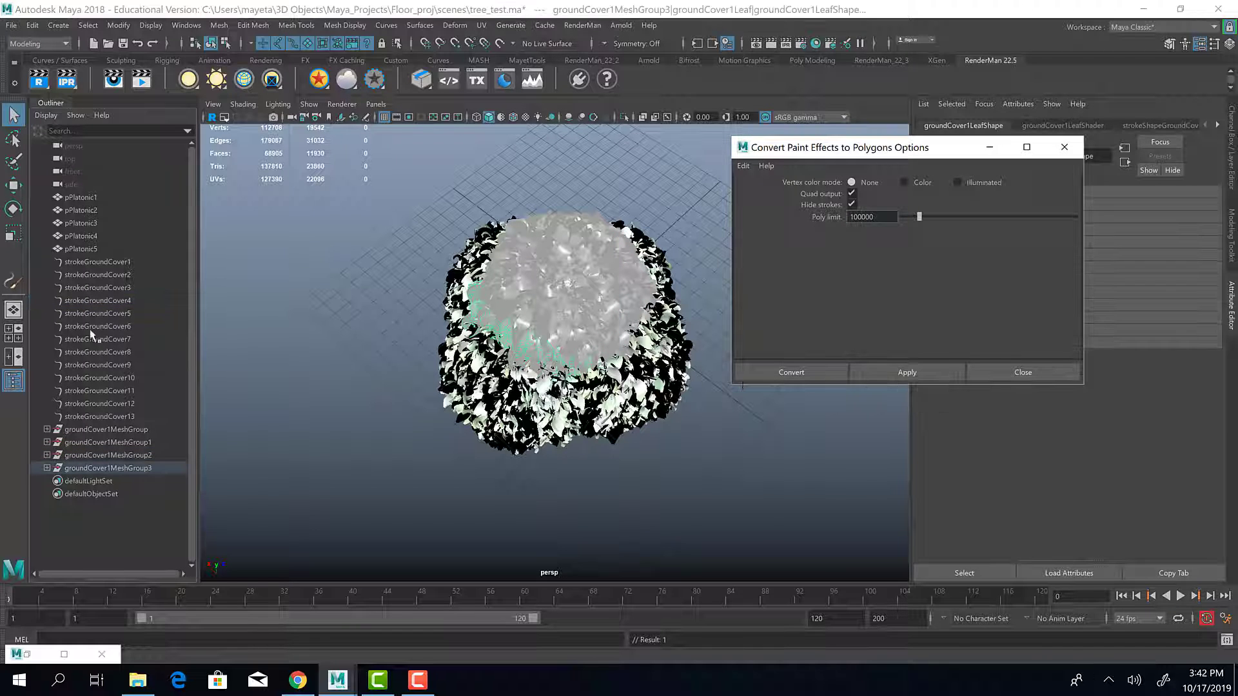
click(96, 313)
click(904, 375)
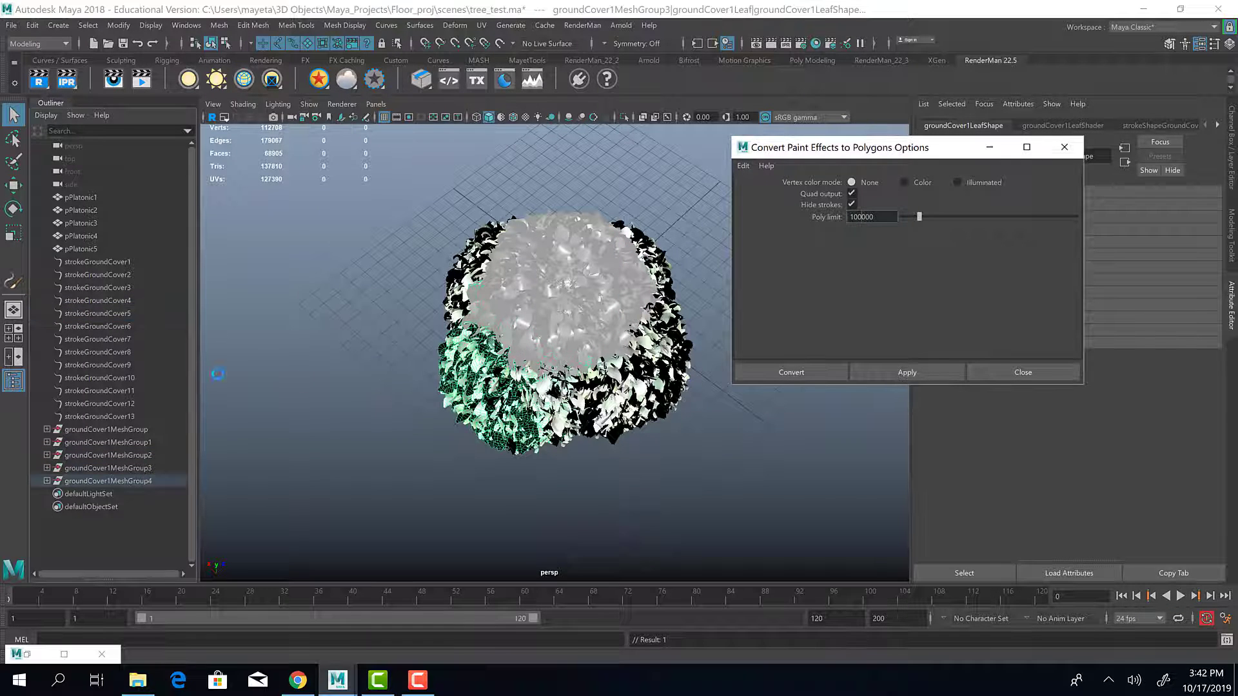
click(109, 326)
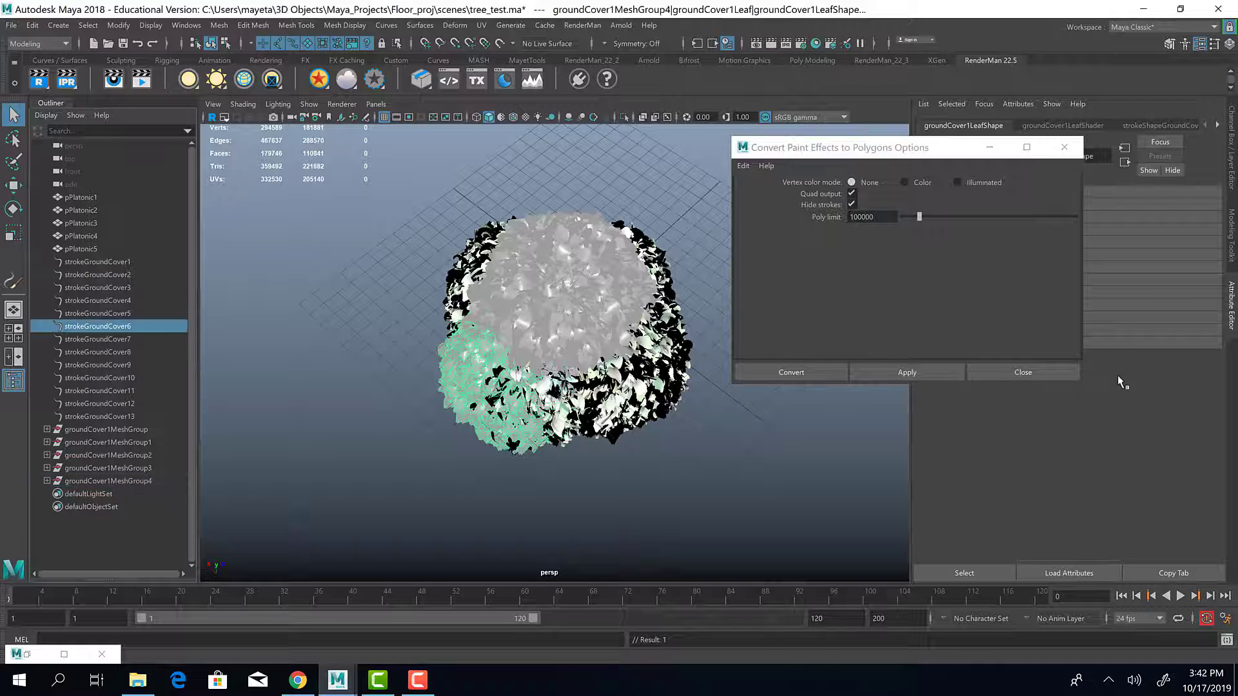
click(901, 373)
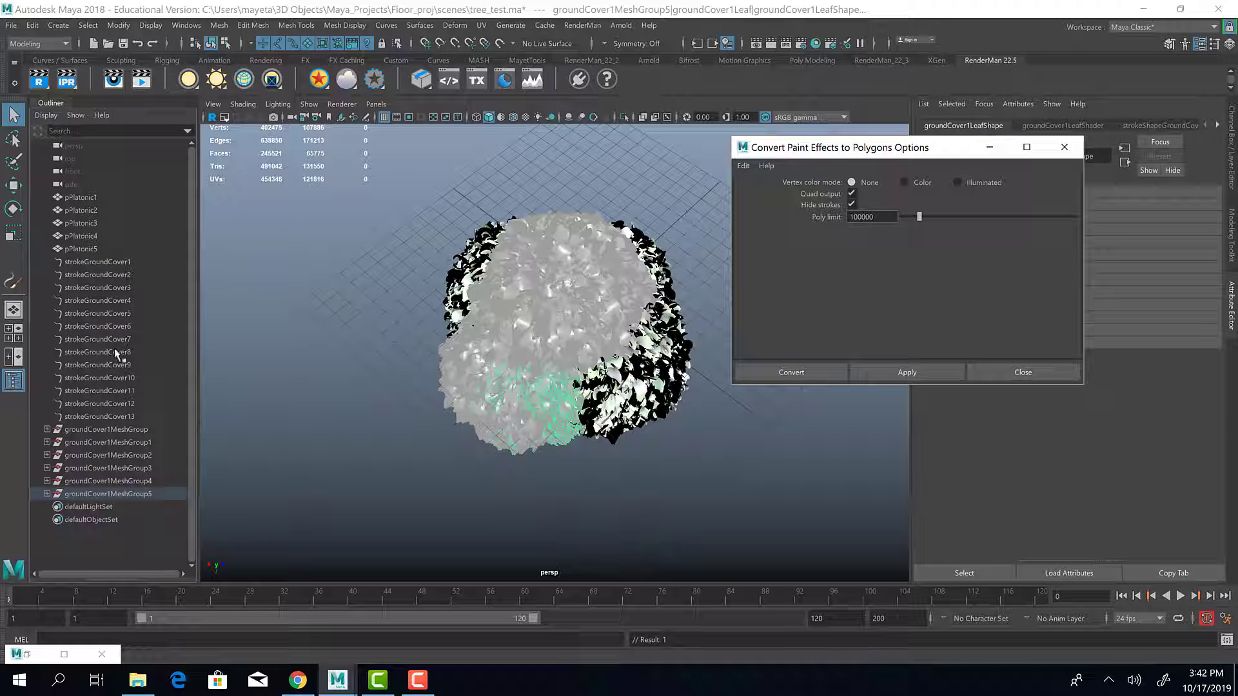
Convert strokeGroundCover8, strokeGroundCover9 and the skipped strokeGroundCover7 to polygons one at a time
click(120, 340)
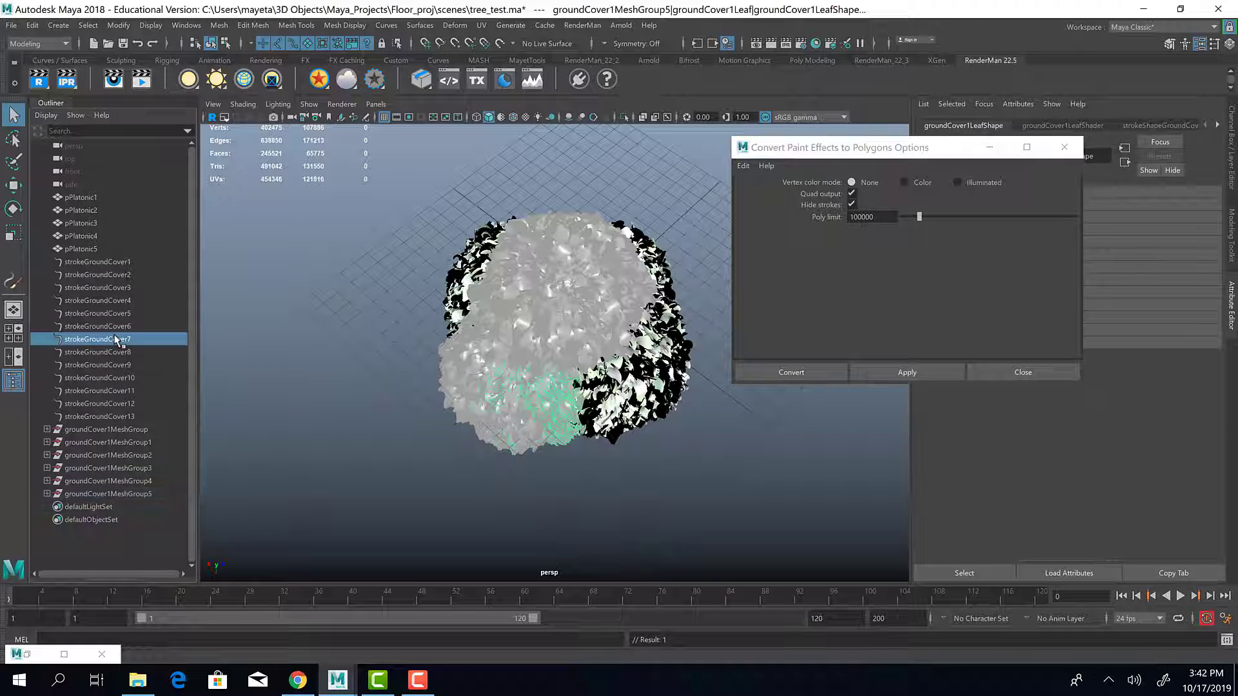
alt+drag(460, 410, 536, 392)
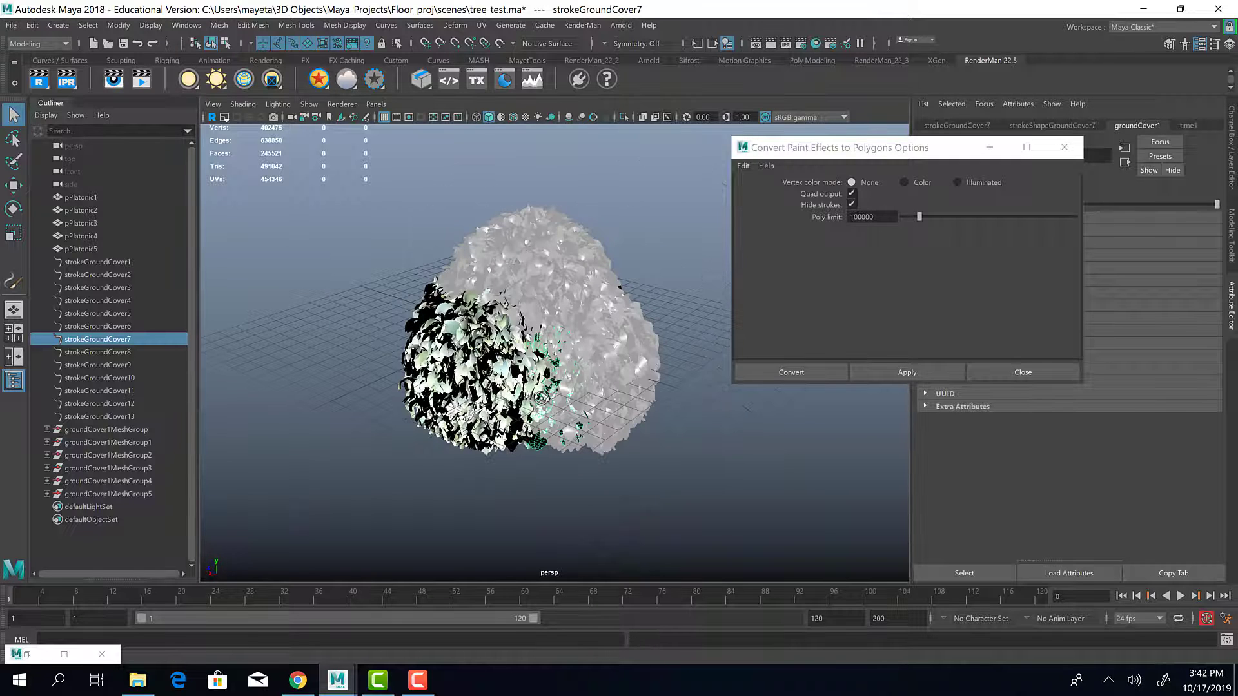
click(124, 352)
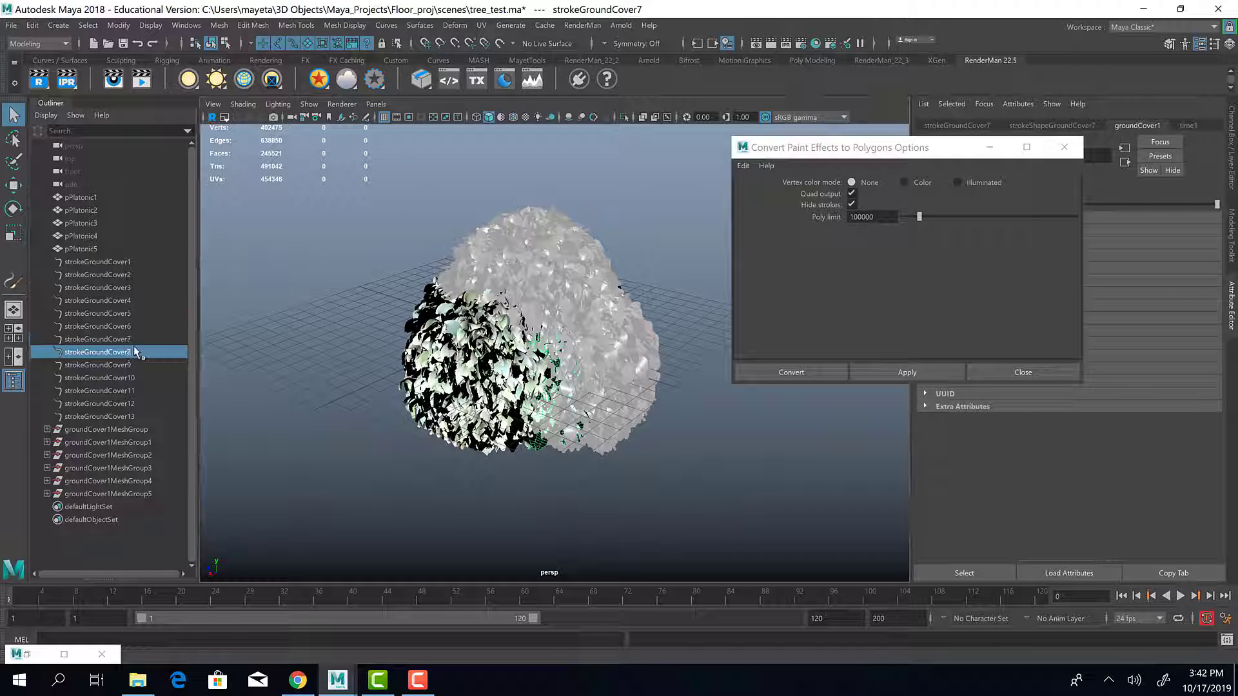
click(906, 373)
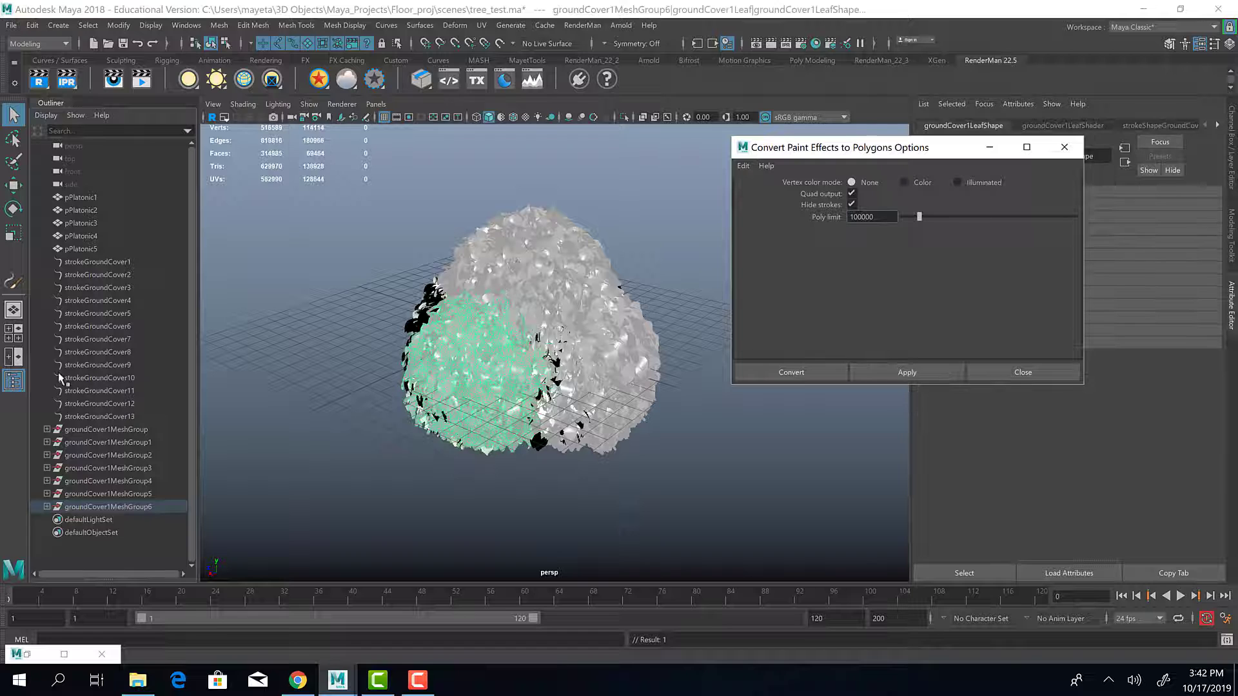
click(116, 366)
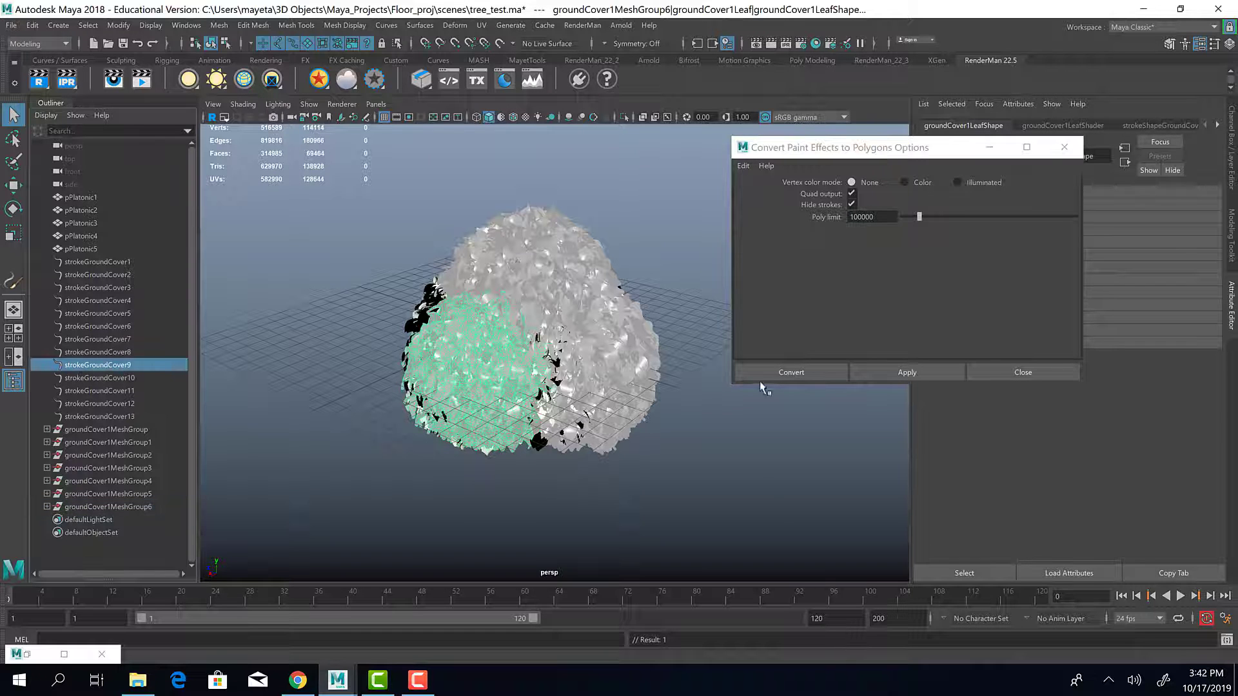
click(870, 372)
click(126, 340)
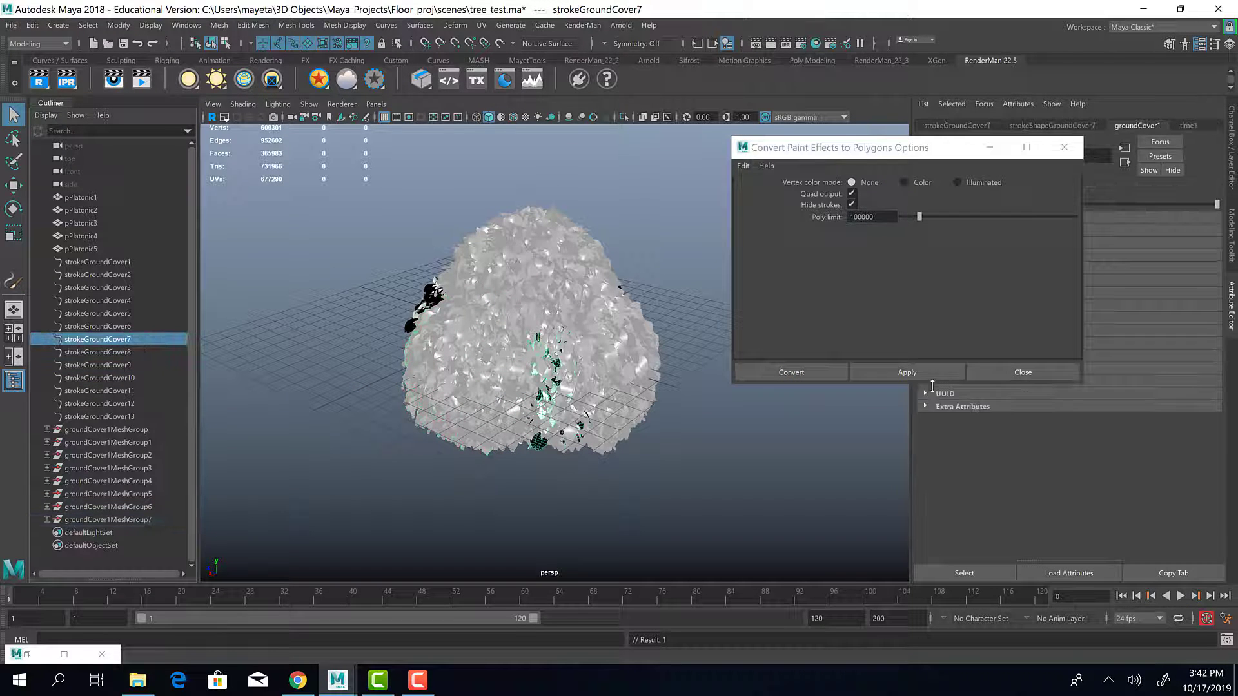
click(911, 378)
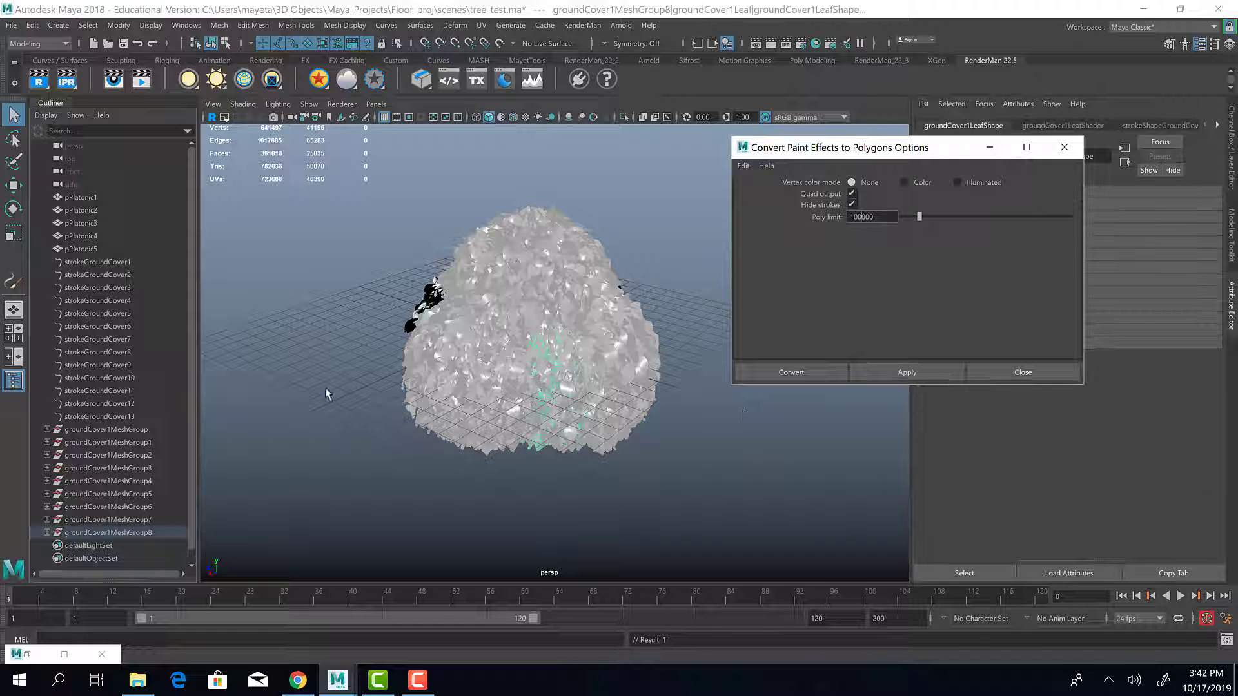
Convert strokeGroundCover10, strokeGroundCover11 and strokeGroundCover12 to polygons one at a time
click(123, 379)
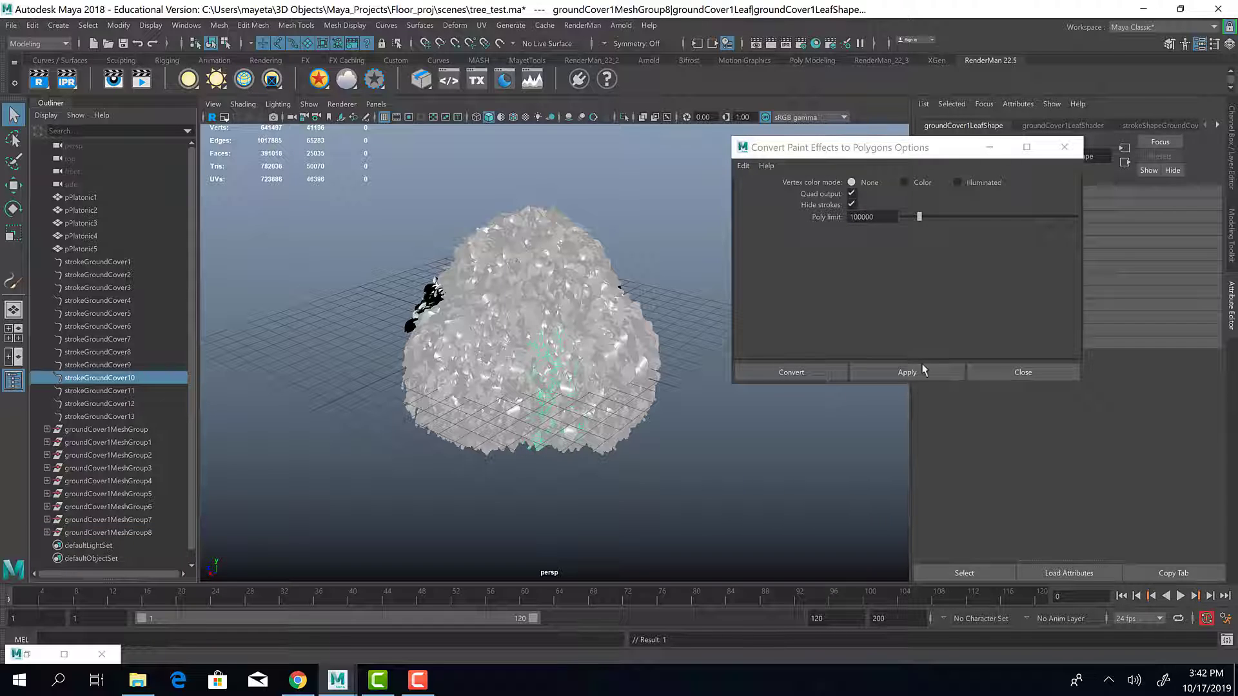
click(911, 378)
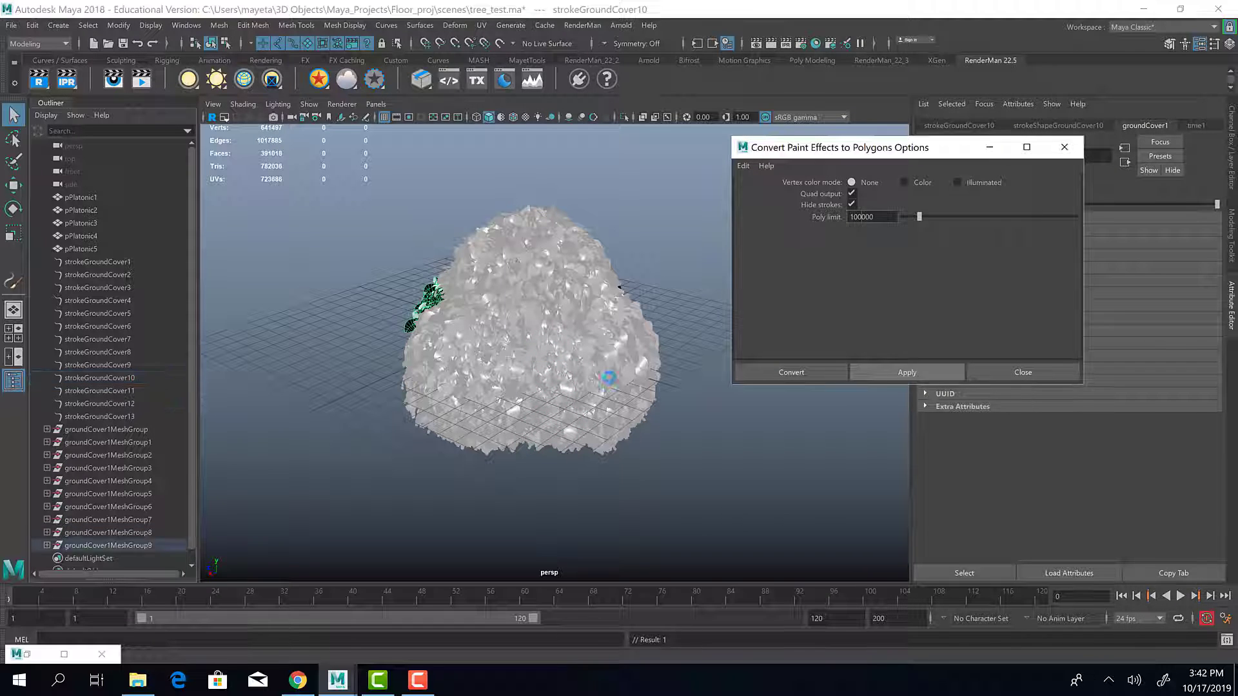
click(133, 391)
click(911, 377)
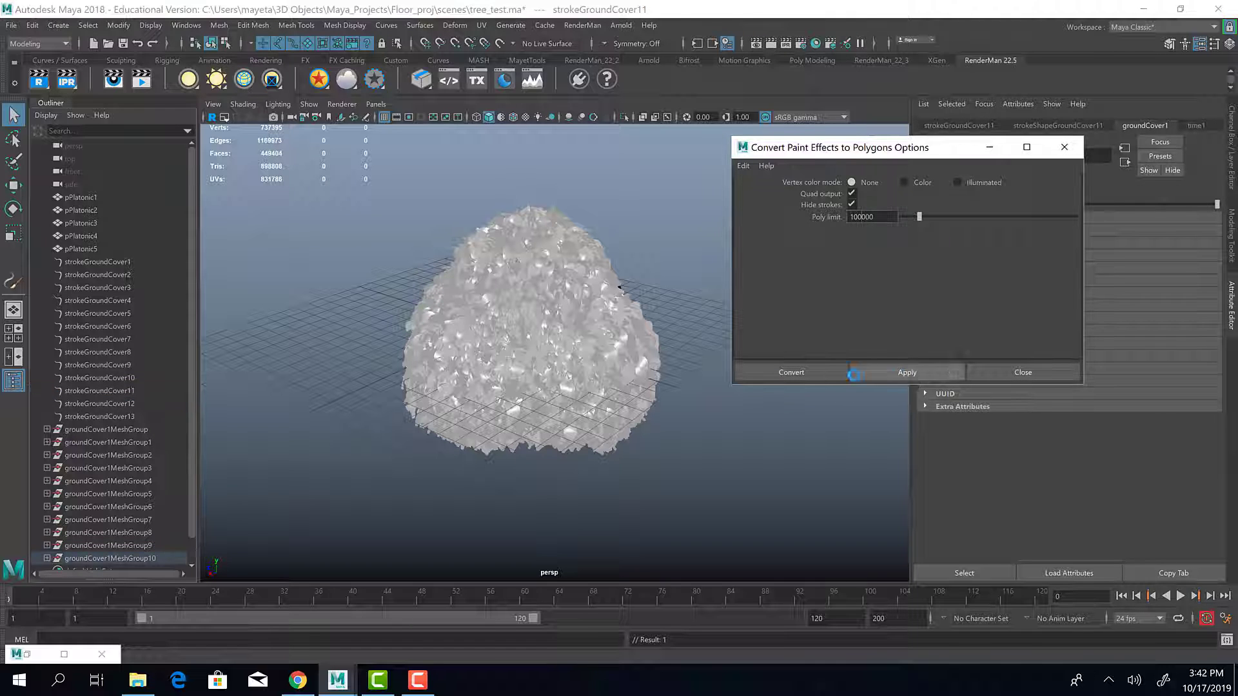
click(114, 405)
click(898, 372)
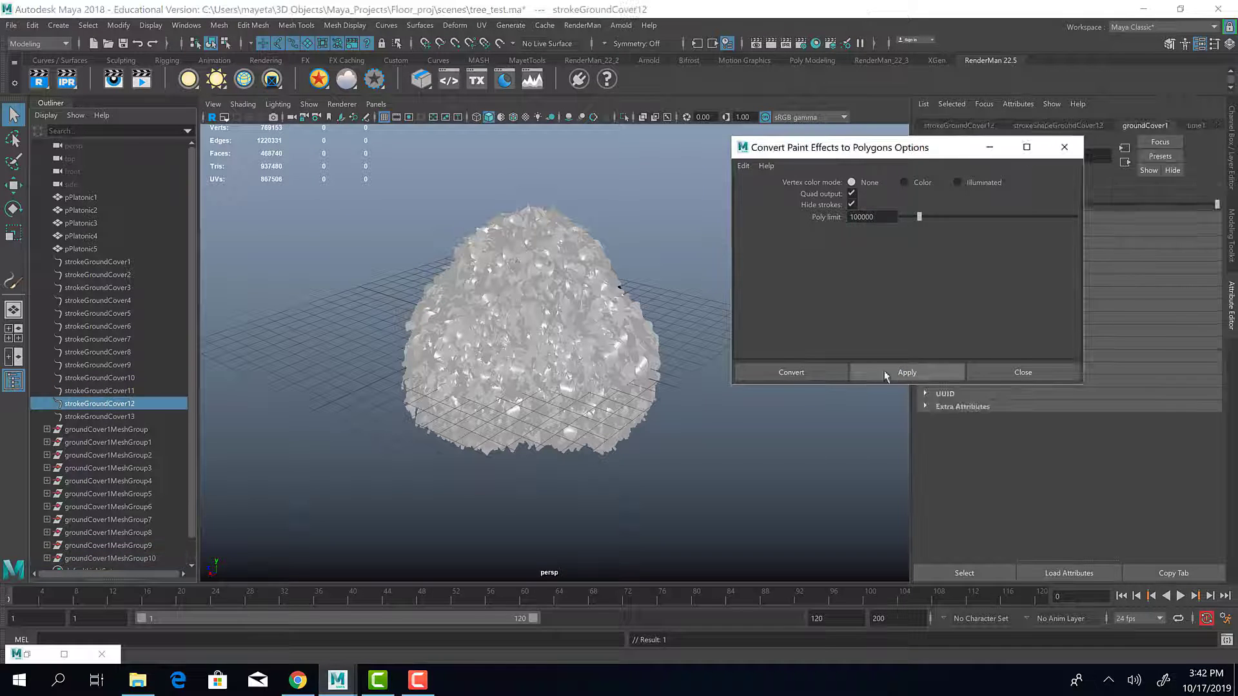
Convert strokeGroundCover13 to polygons with the same options
click(137, 416)
click(898, 373)
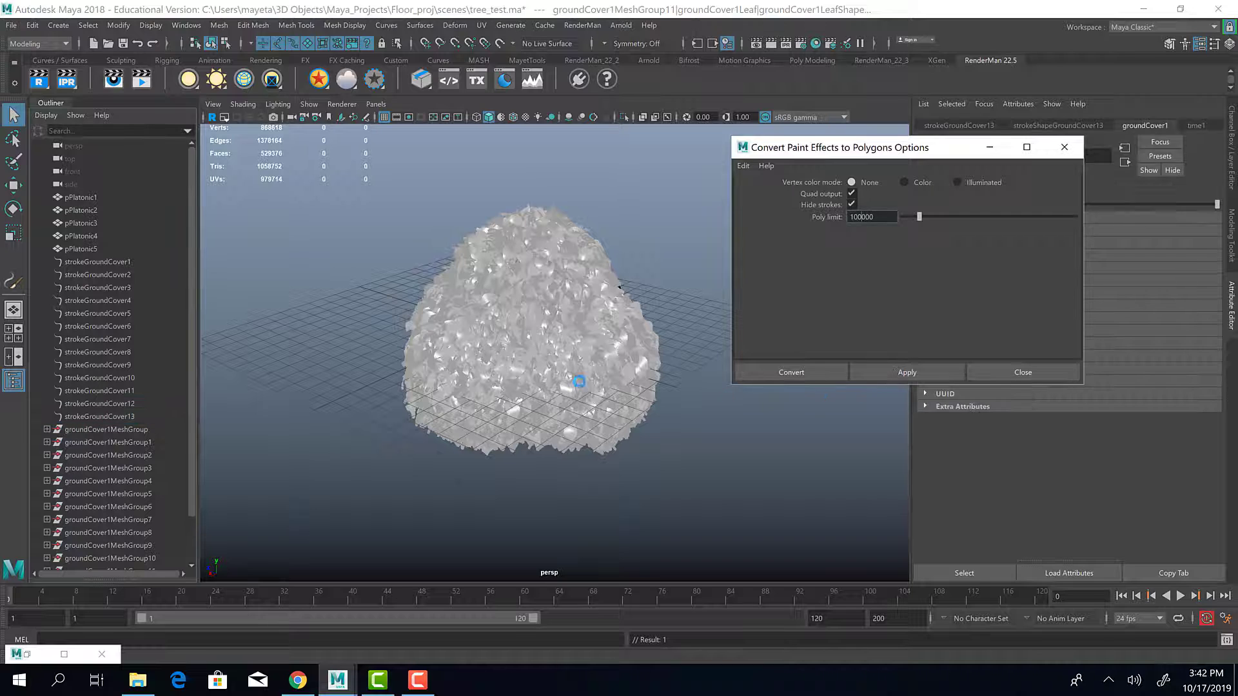
scroll(132, 449, down, 2)
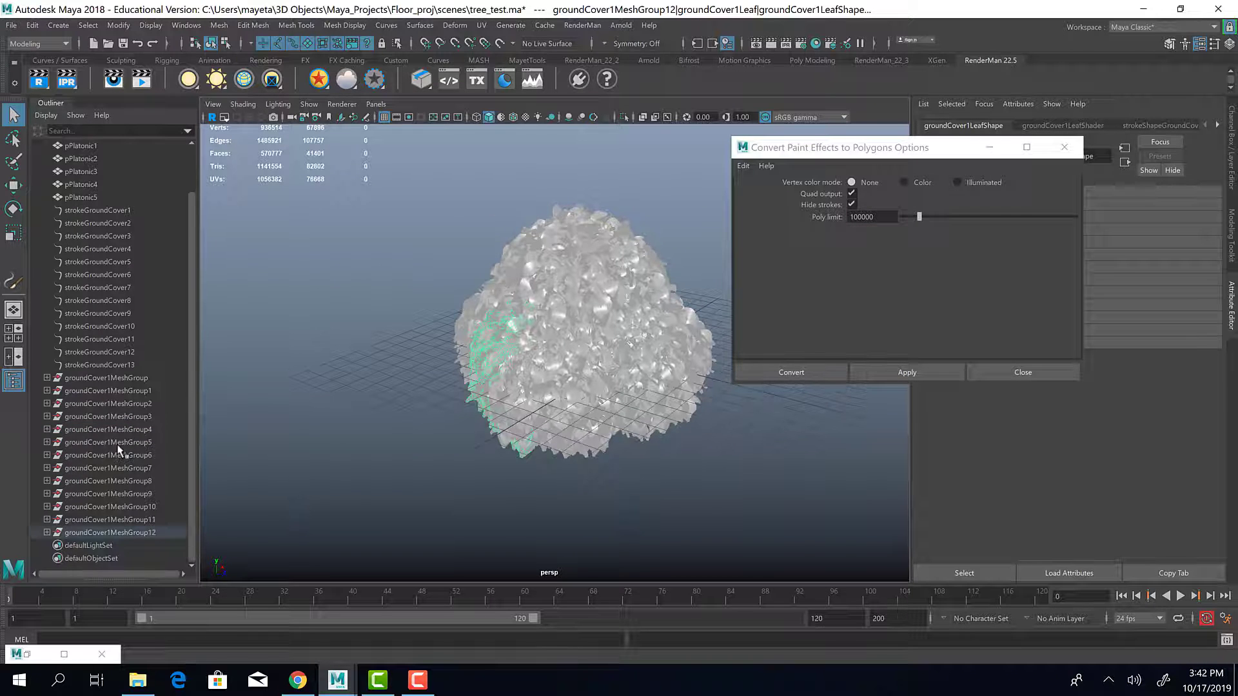
Examine the Main and Leaf meshes inside the first groundCover1MeshGroup
click(47, 378)
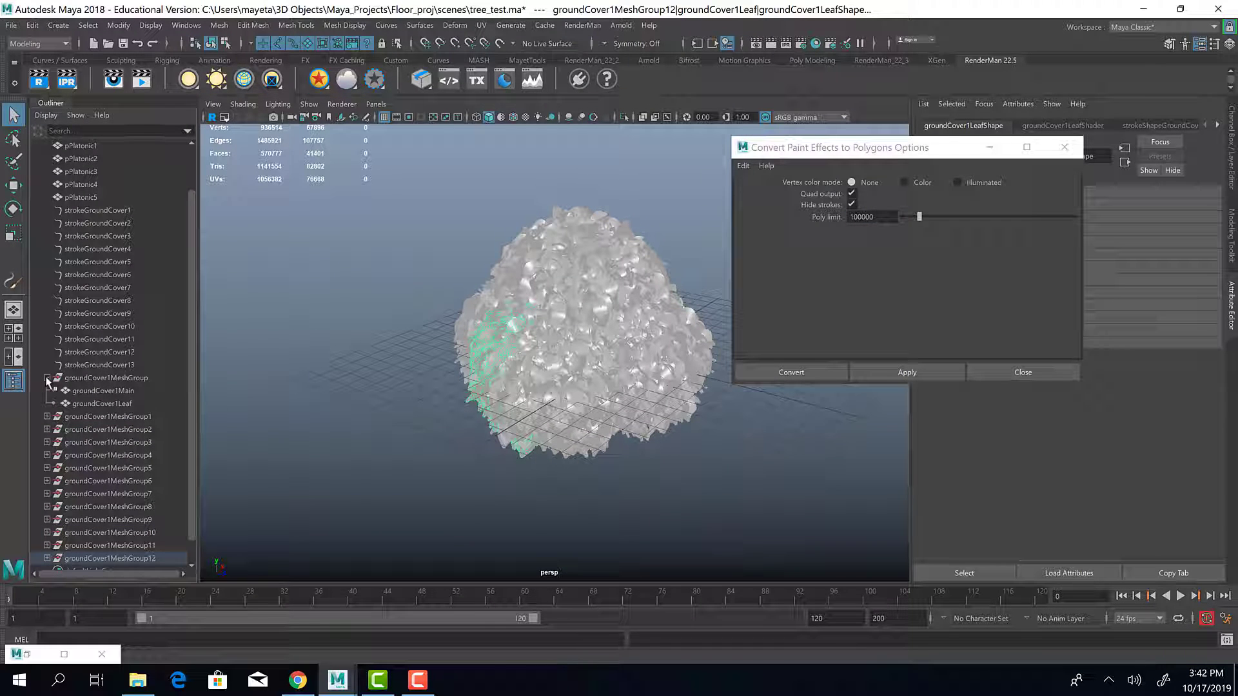
click(47, 379)
click(138, 380)
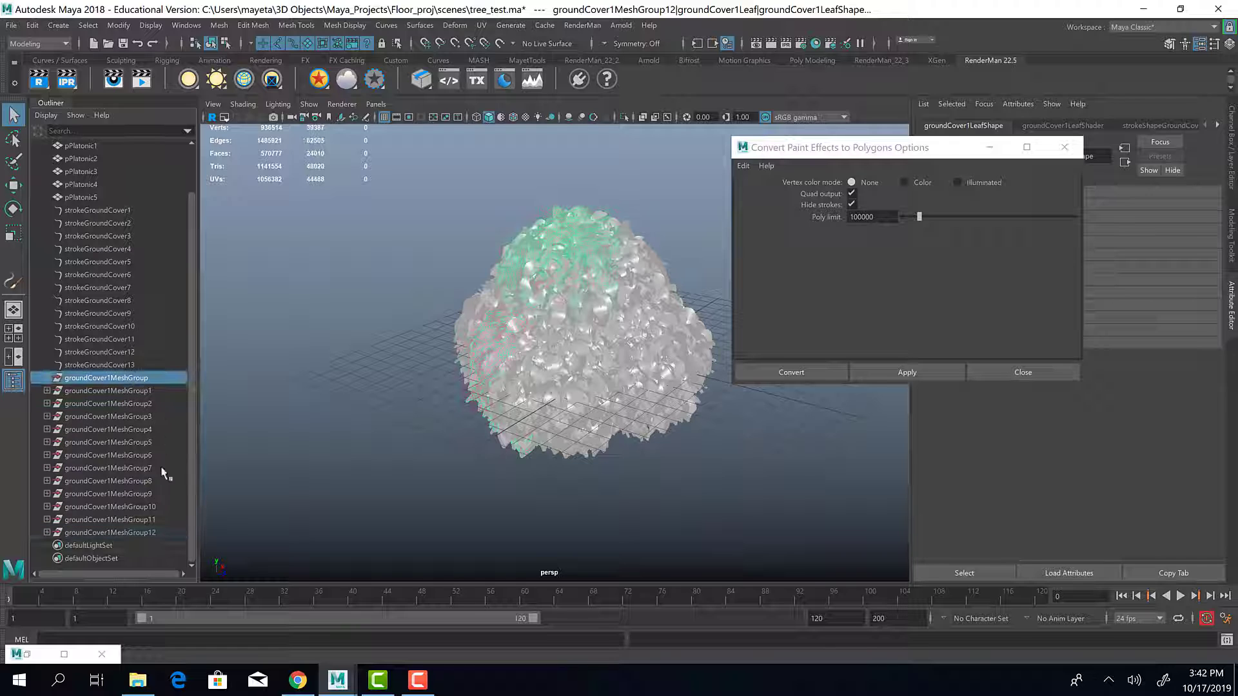
click(47, 379)
click(108, 392)
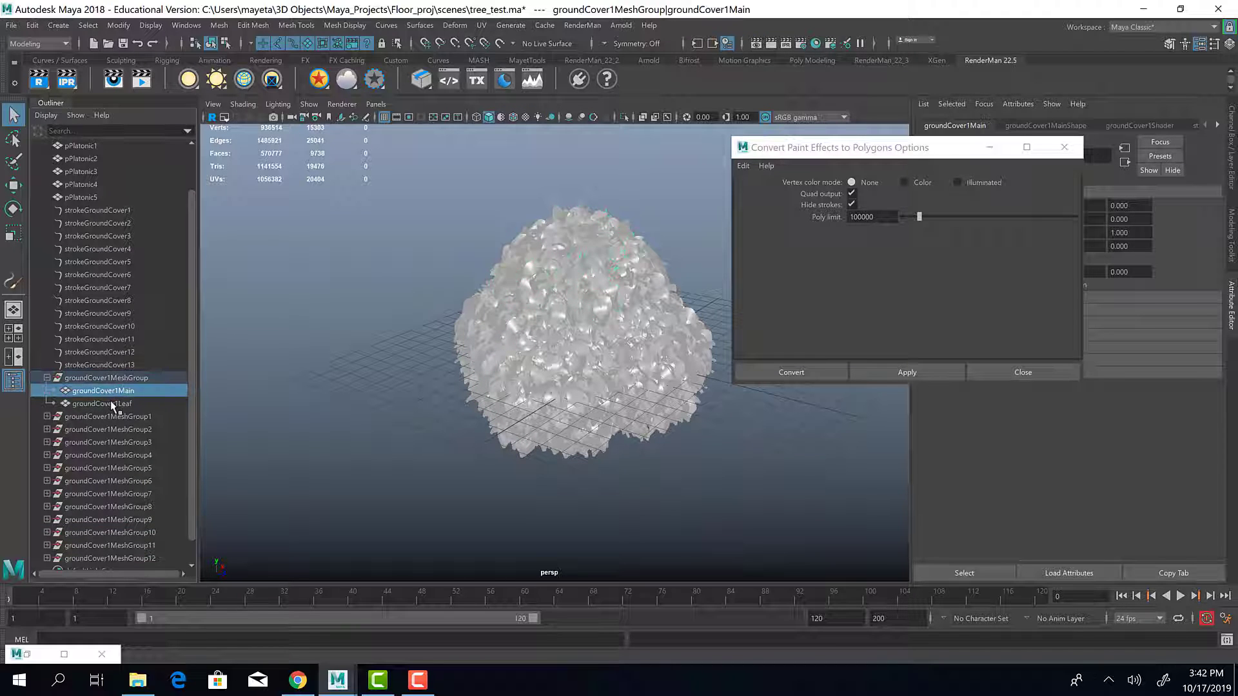
click(111, 402)
click(111, 392)
Delete the history of all mesh groups from groundCover1MeshGroup to groundCover1MeshGroup12, and delete strokeGroundCover1 through strokeGroundCover13
click(147, 380)
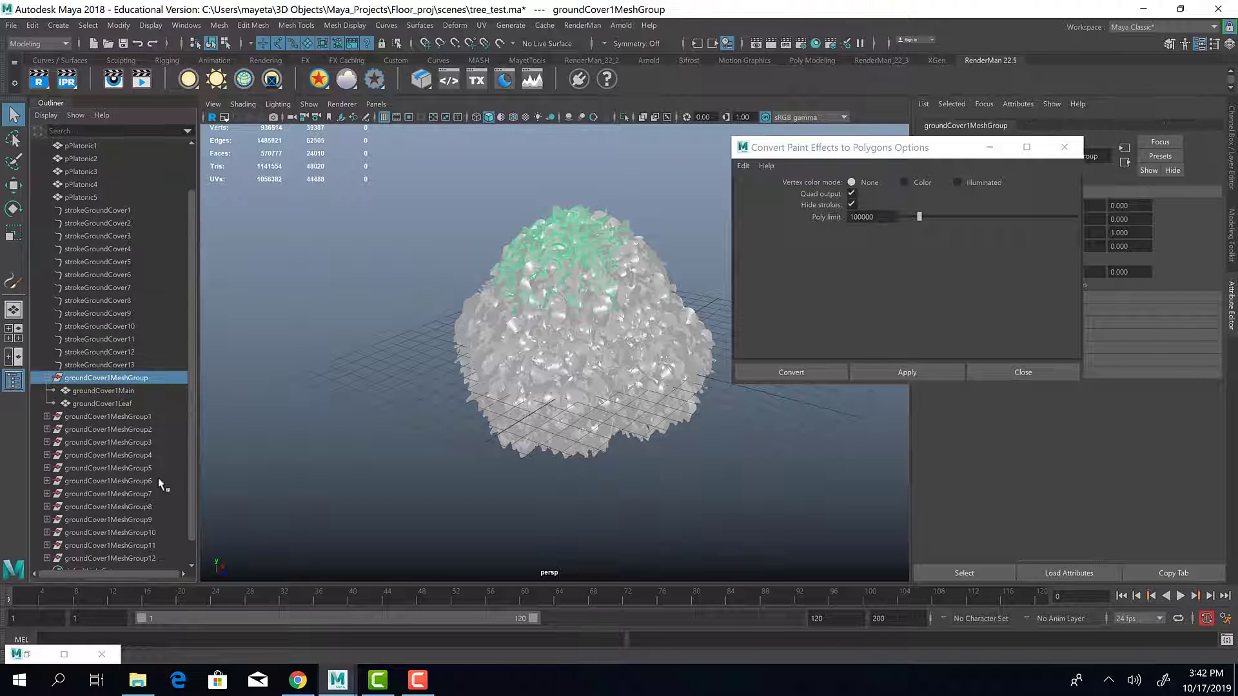
scroll(148, 503, down, 2)
shift+click(137, 533)
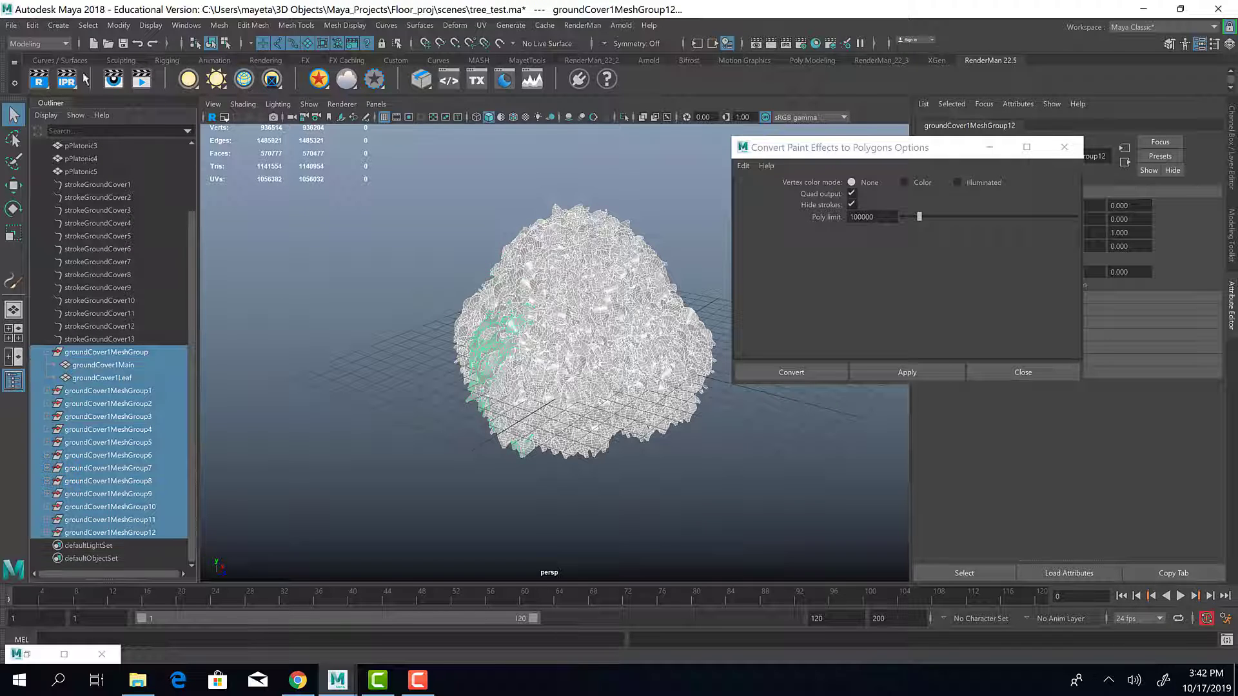
click(32, 25)
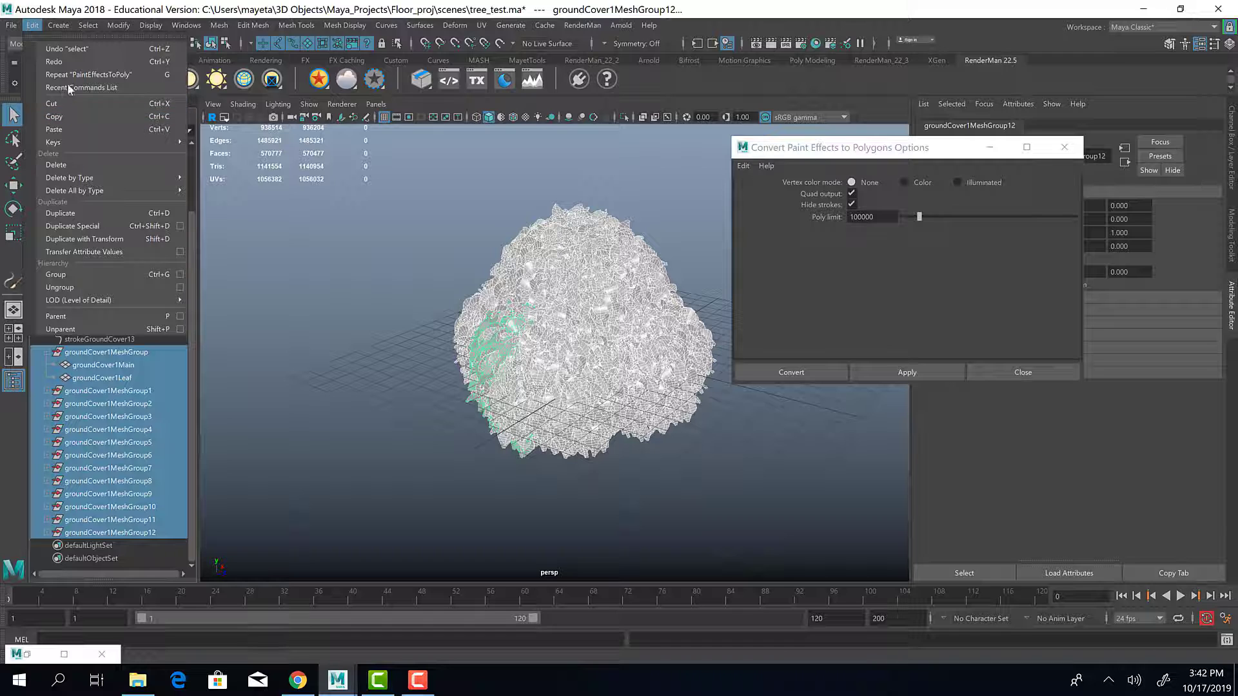
mouse_move(74, 180)
click(220, 188)
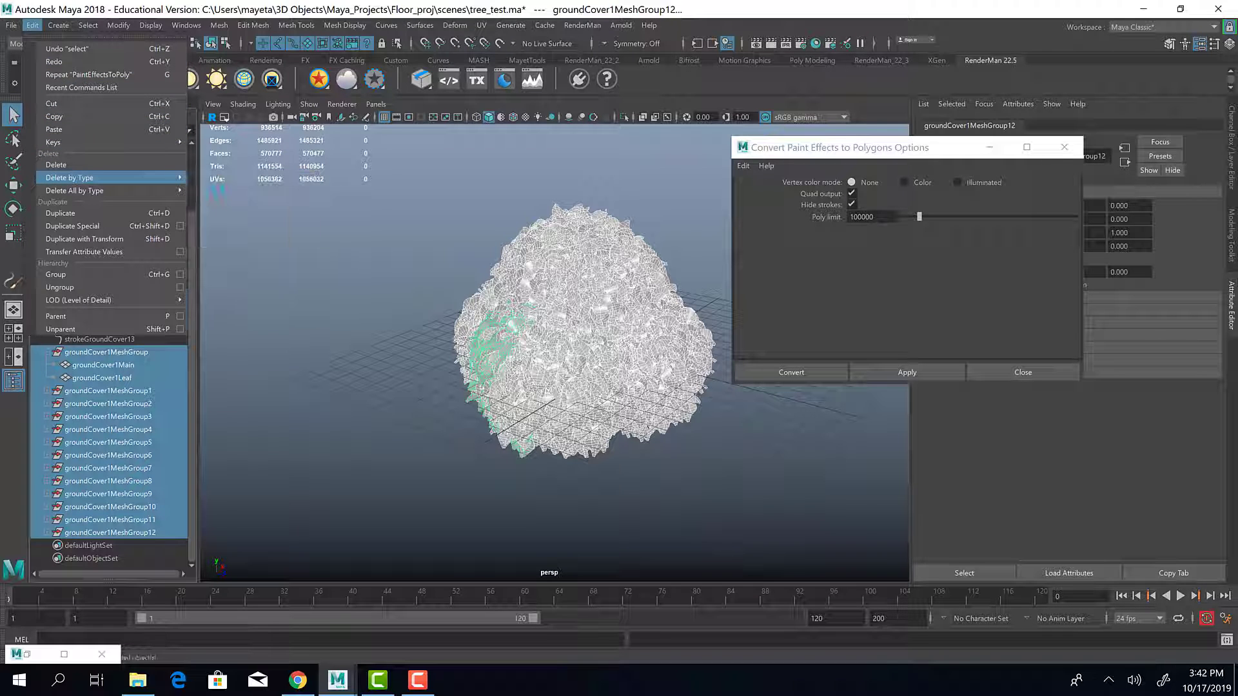
drag(121, 187, 140, 339)
key(Delete)
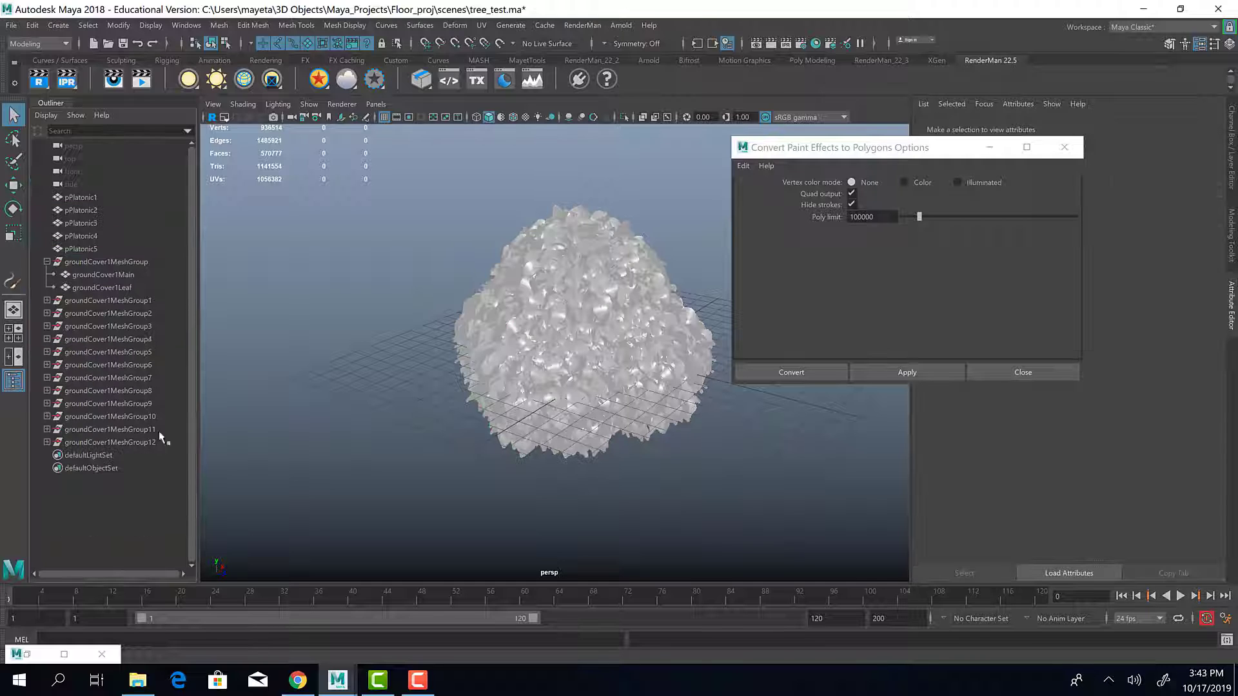
Render the converted canopy from another angle in Maya Software, and close the render and conversion options windows
click(65, 276)
alt+drag(452, 361, 587, 348)
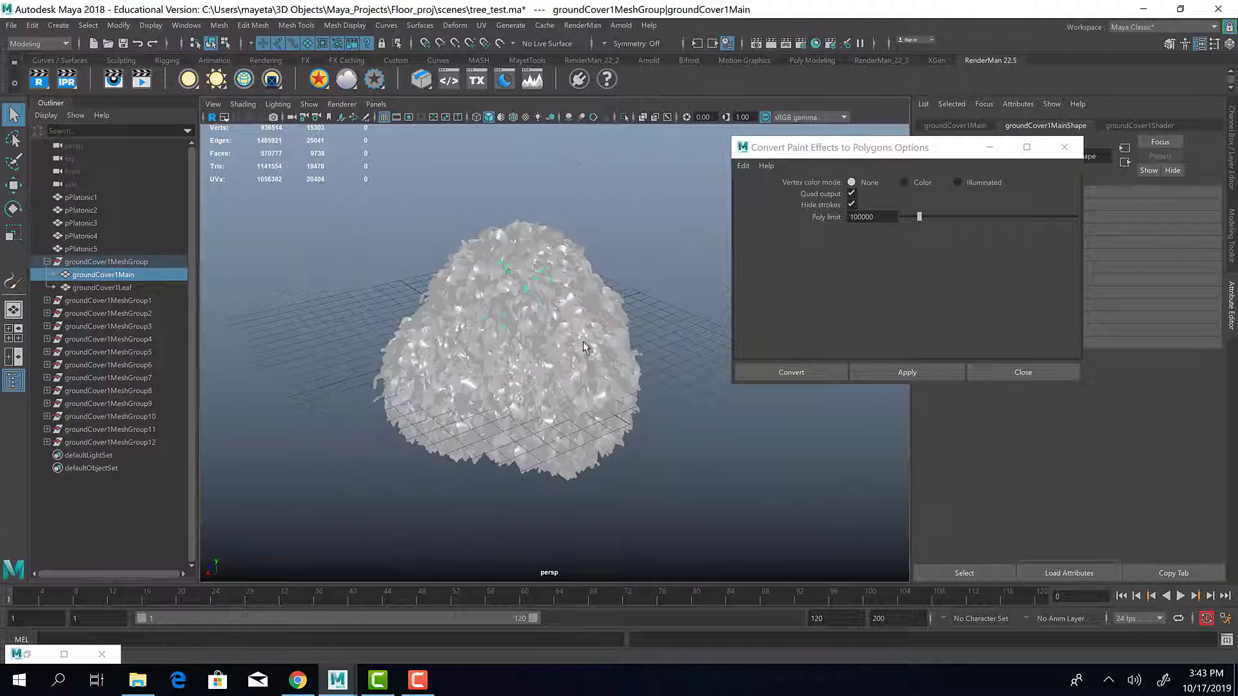
click(772, 43)
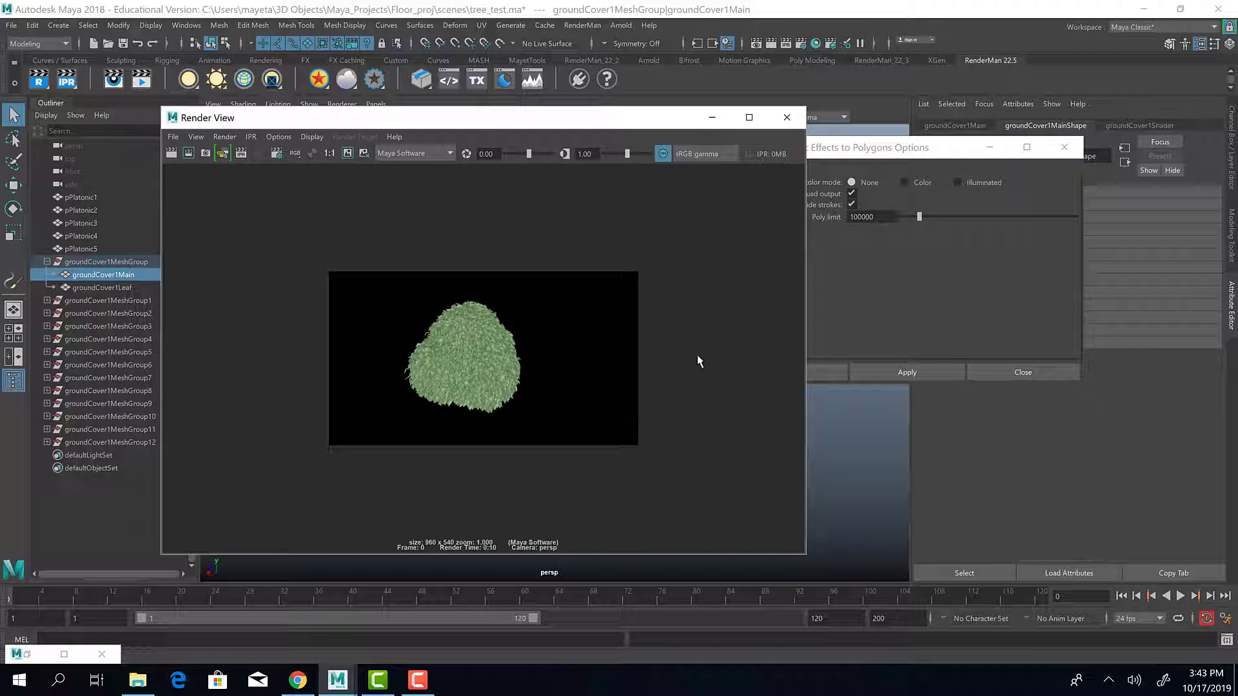
click(787, 117)
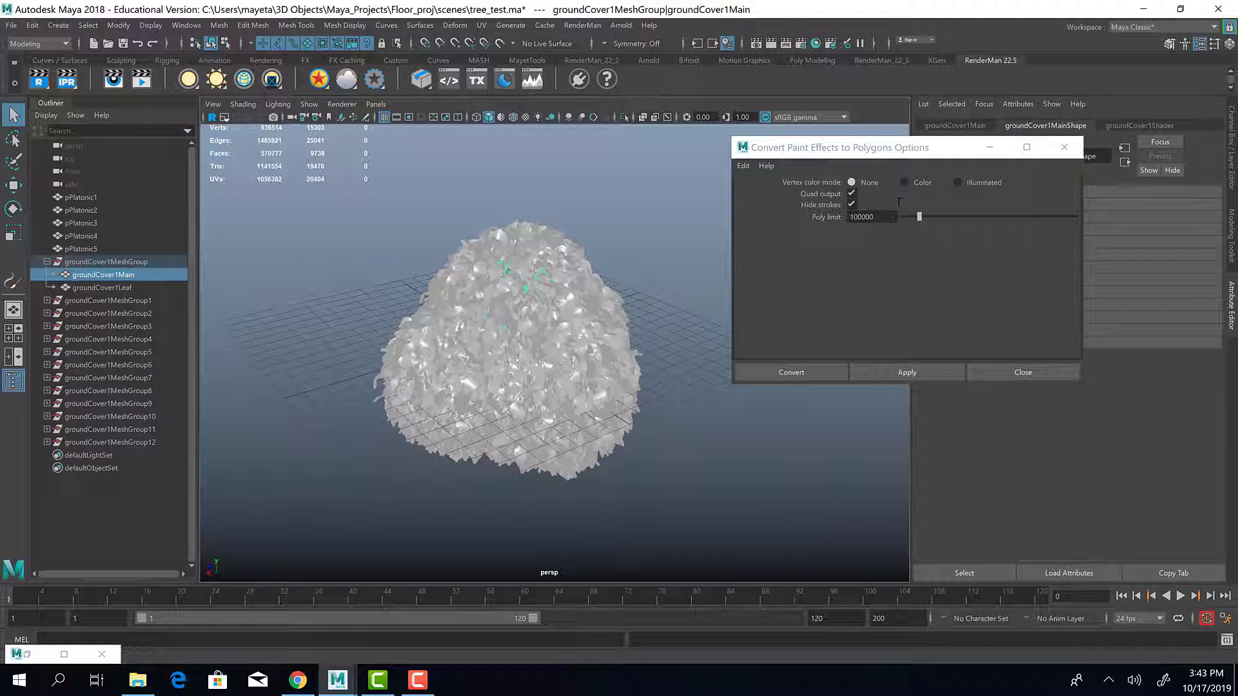
click(1064, 147)
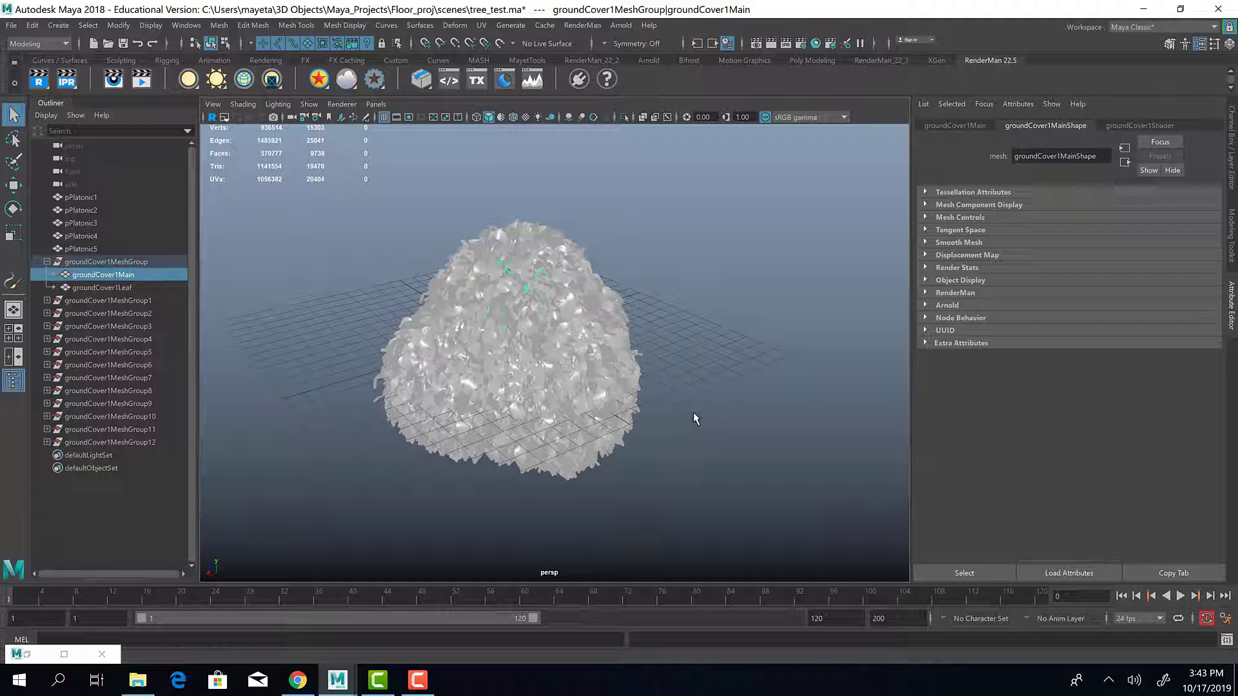
Collapse the first mesh group, and hide and show all groundCover1 mesh groups to inspect the spheres underneath
click(46, 262)
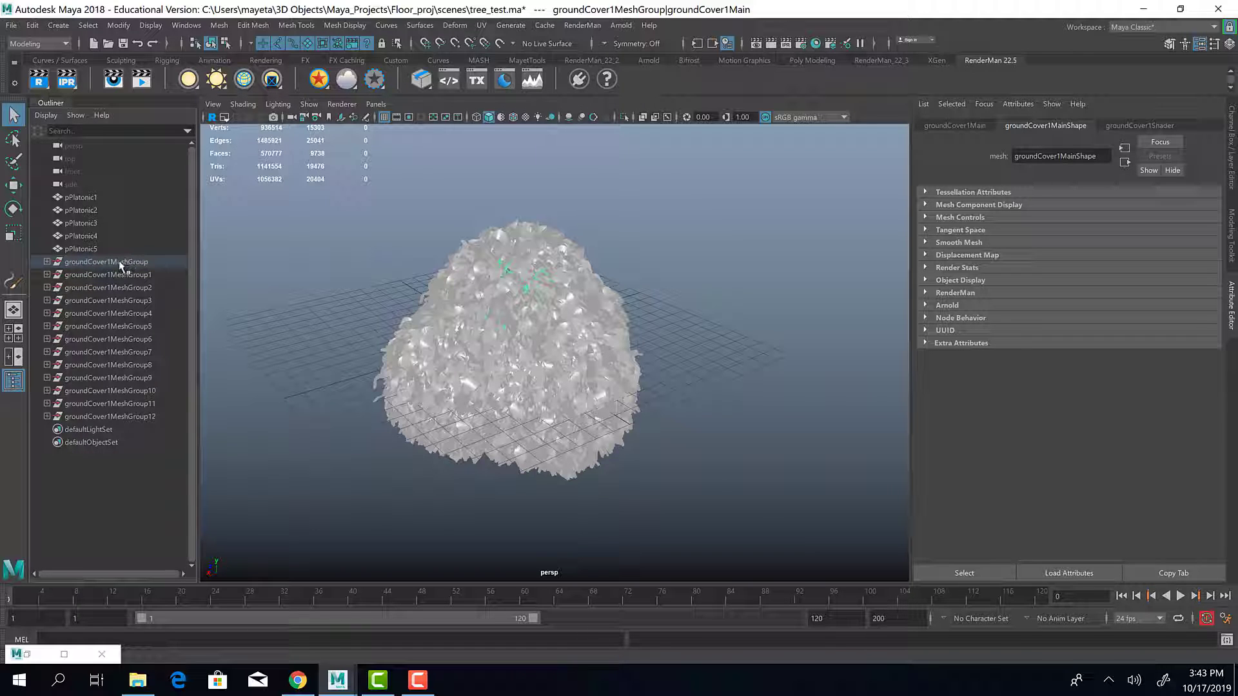
drag(119, 262, 132, 417)
key(h)
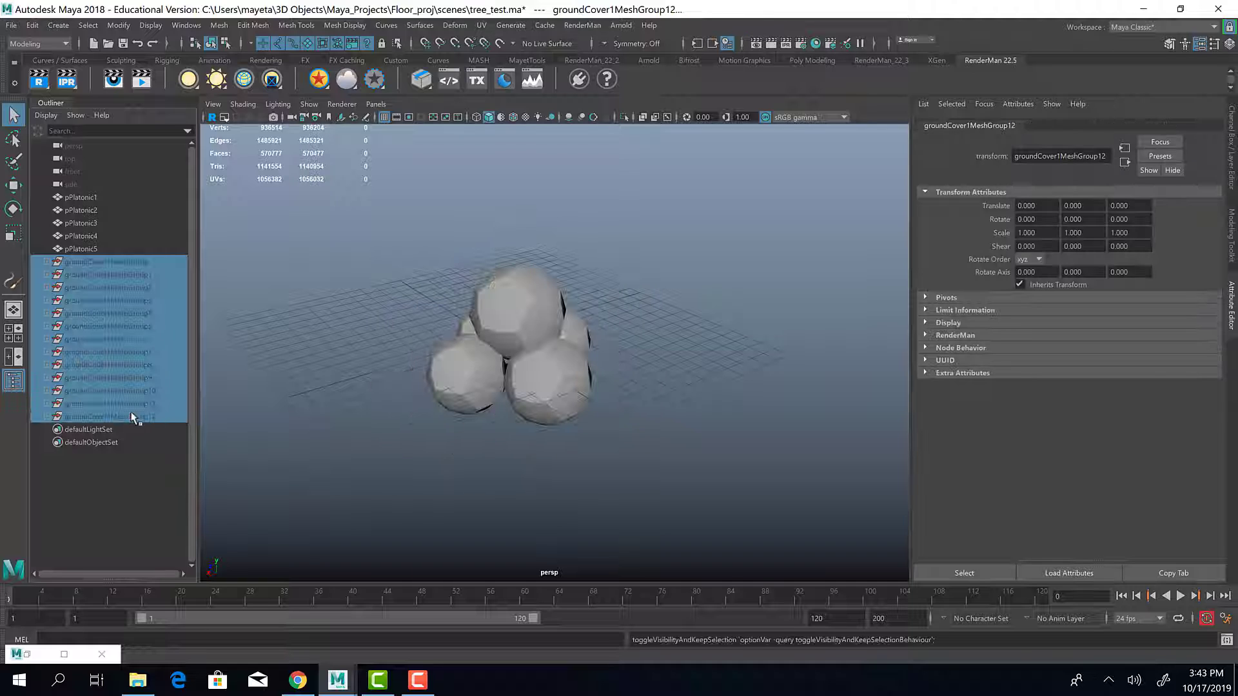
key(h)
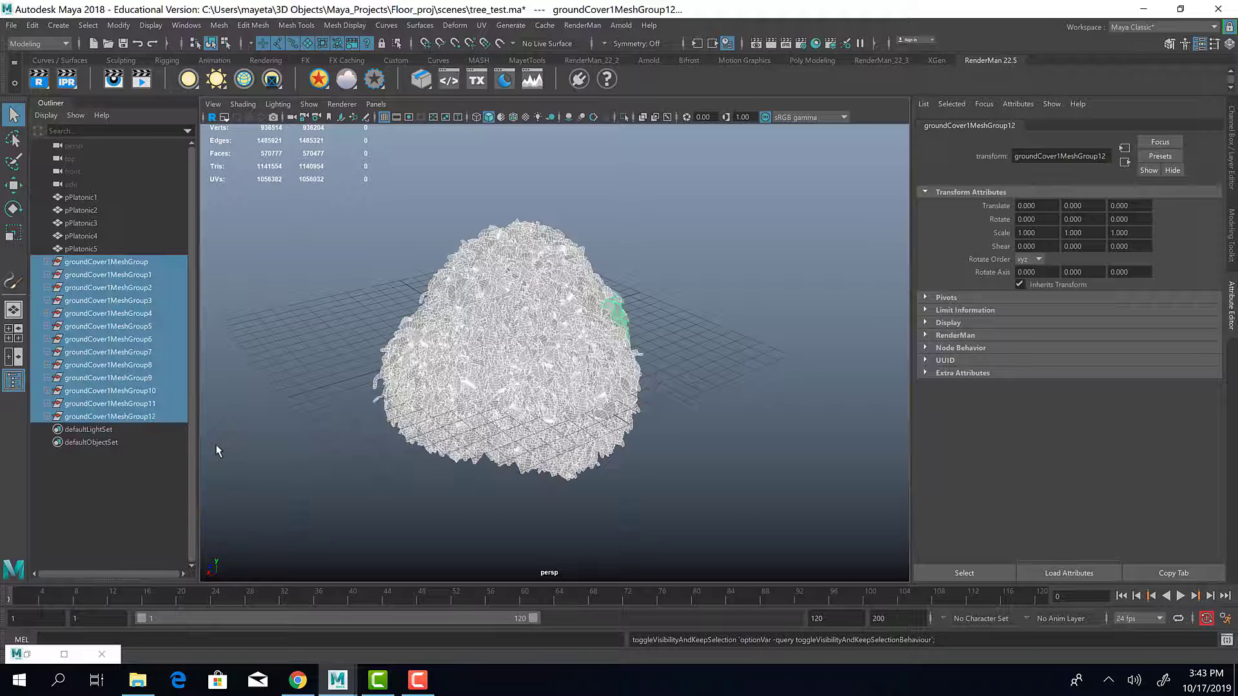
click(419, 681)
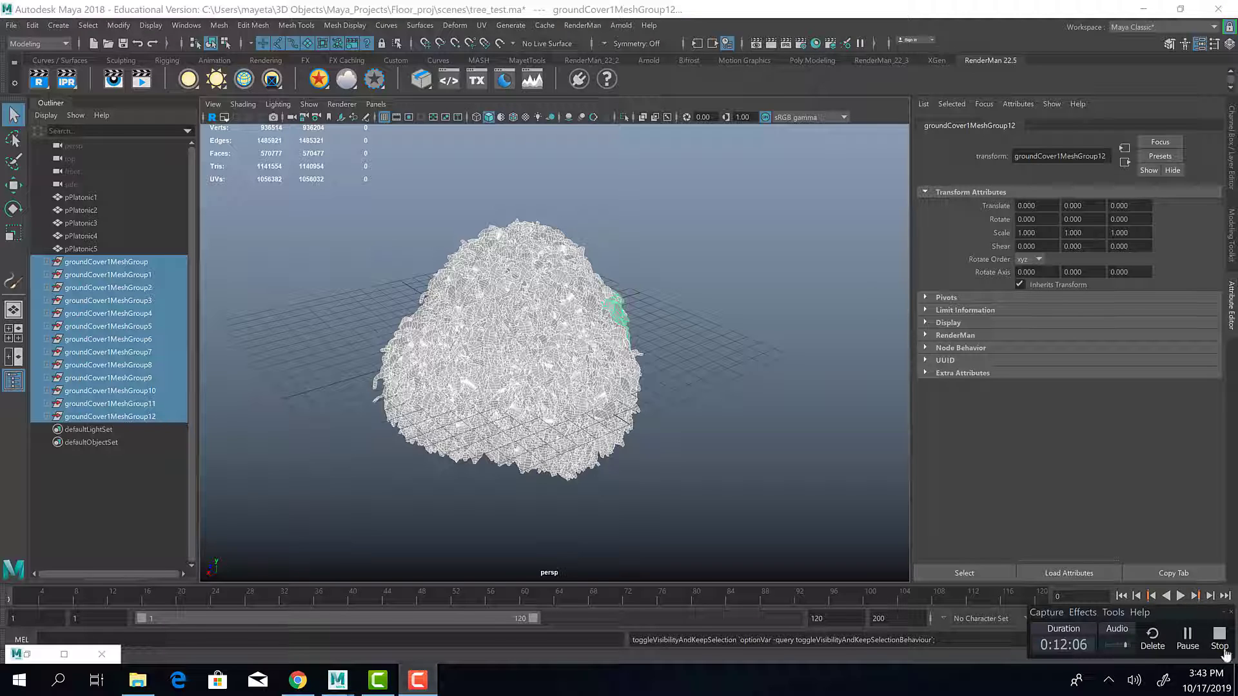